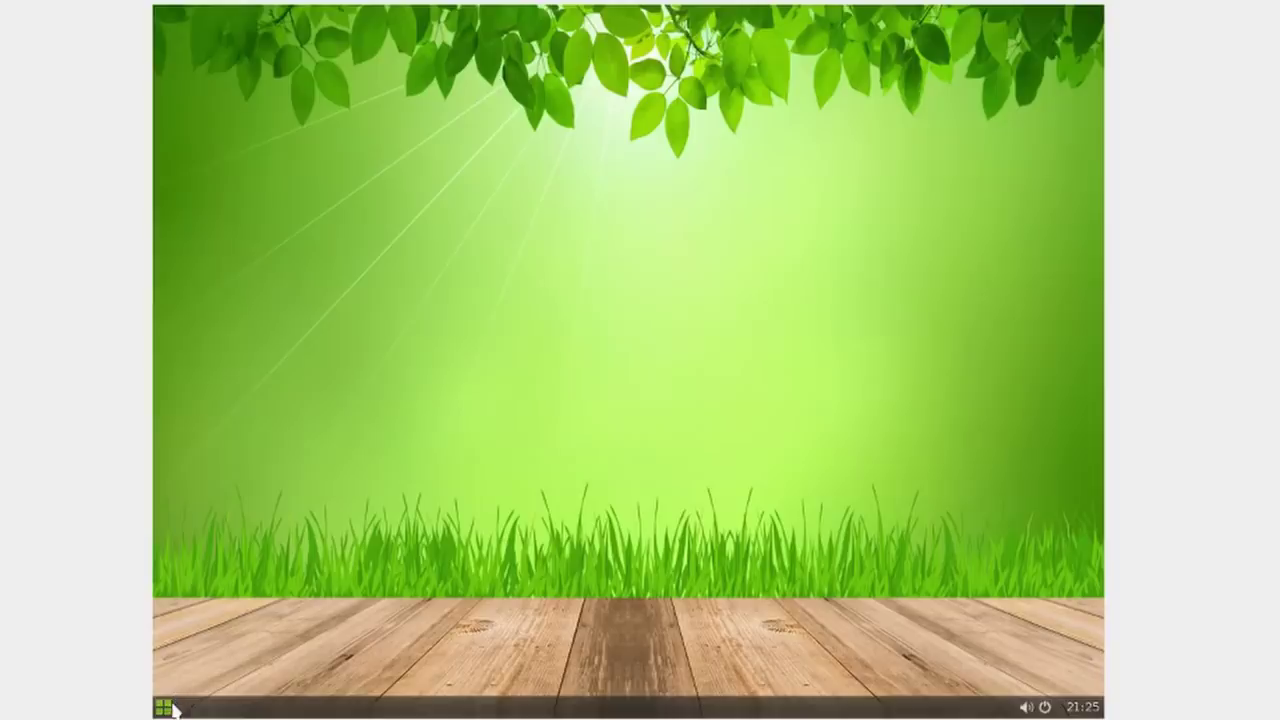
left_click(170, 707)
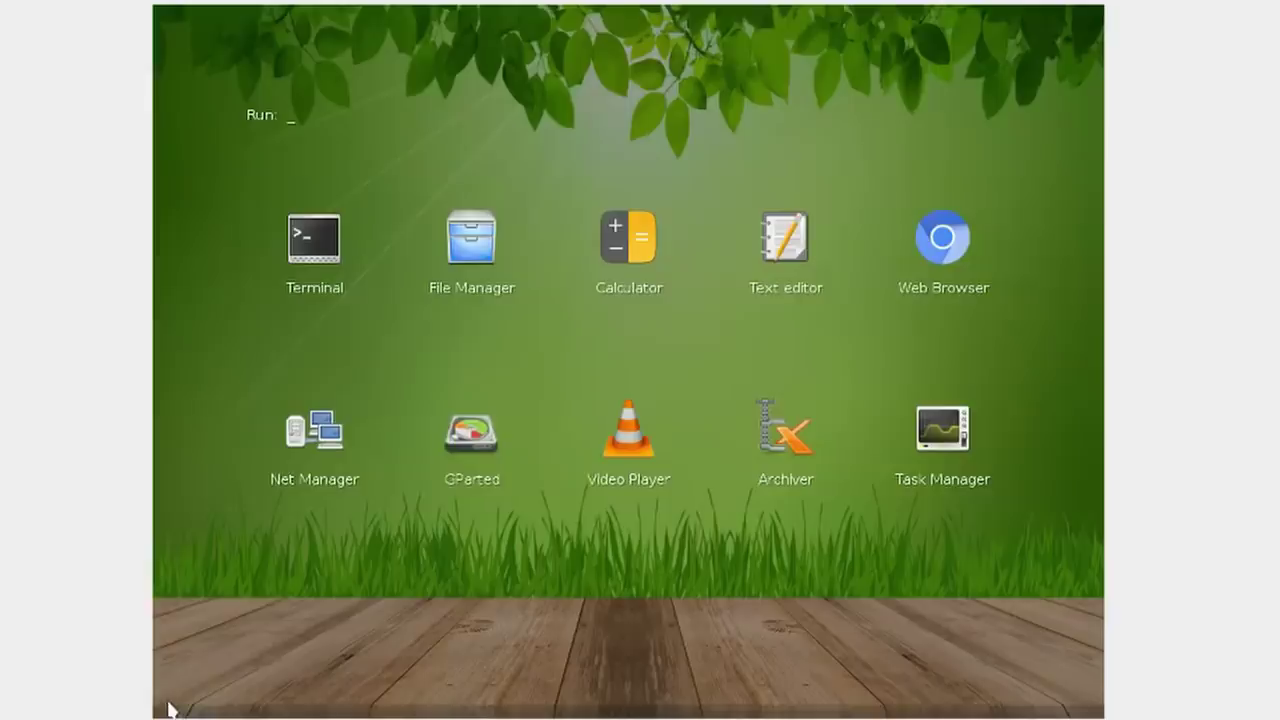
left_click(169, 707)
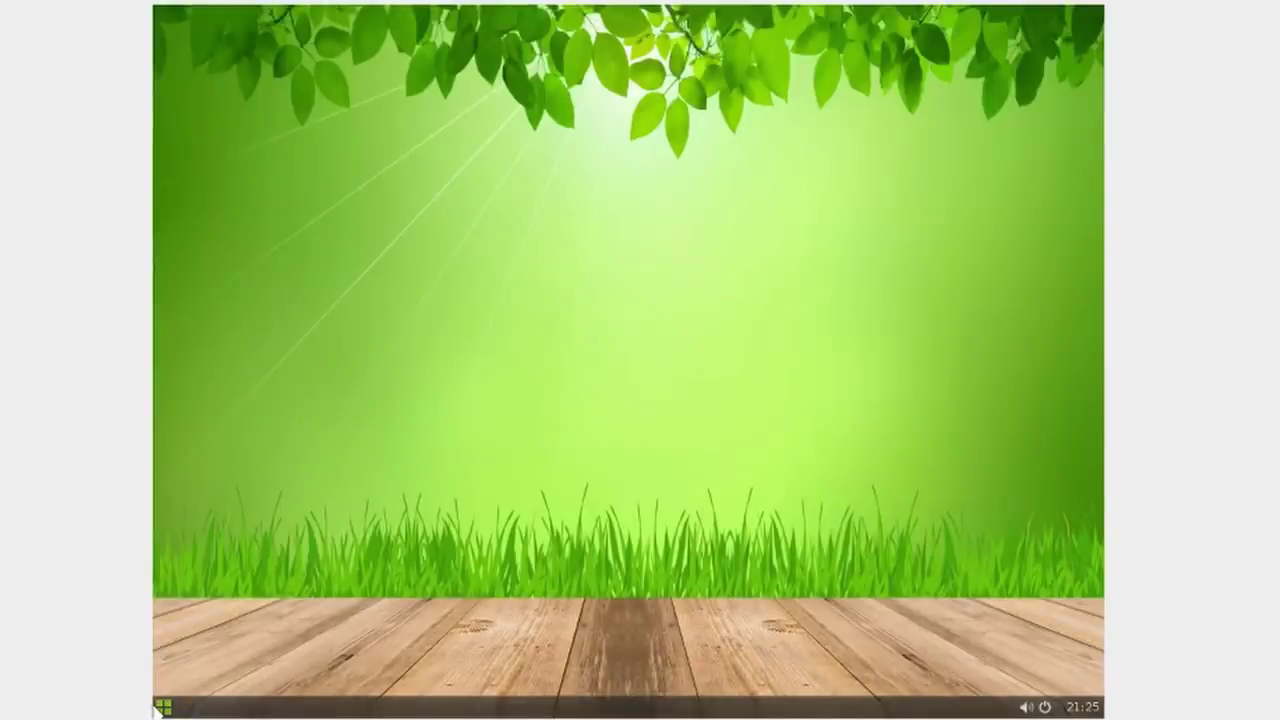
- Check the system's memory usage in a terminal with free -h, closing the terminal when done
right_click(530, 197)
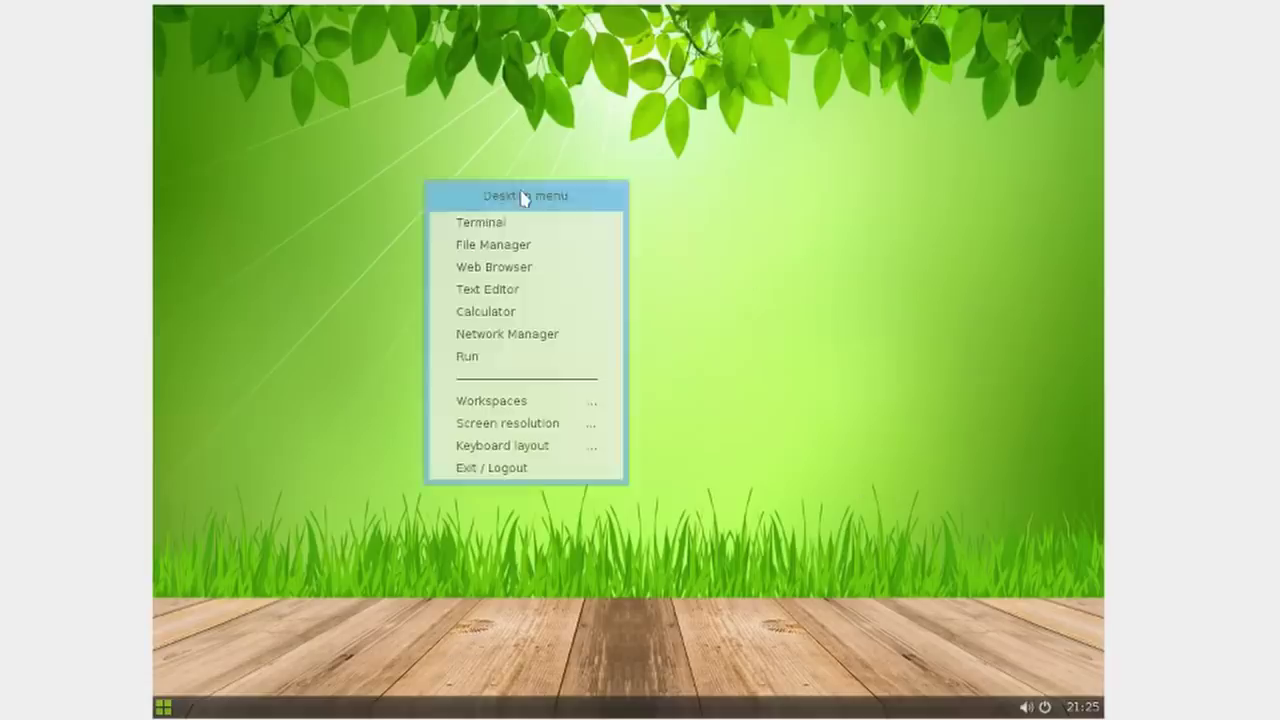
left_click(585, 234)
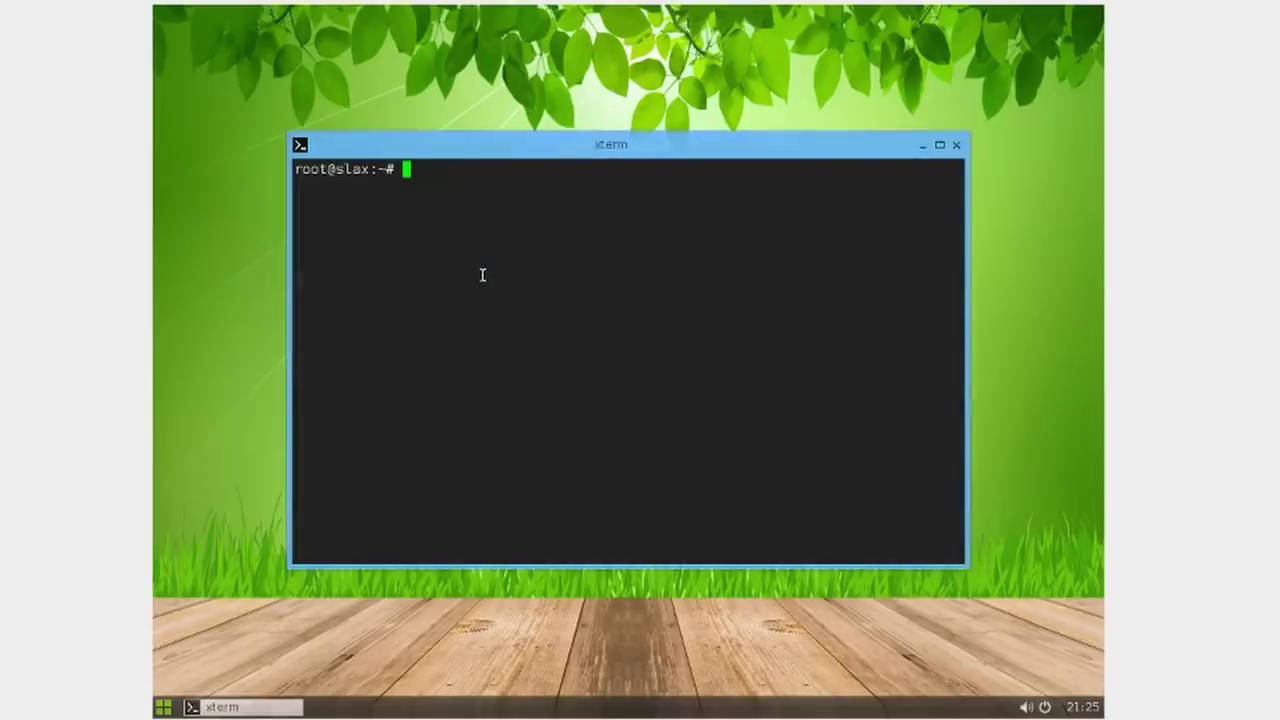
type("fr")
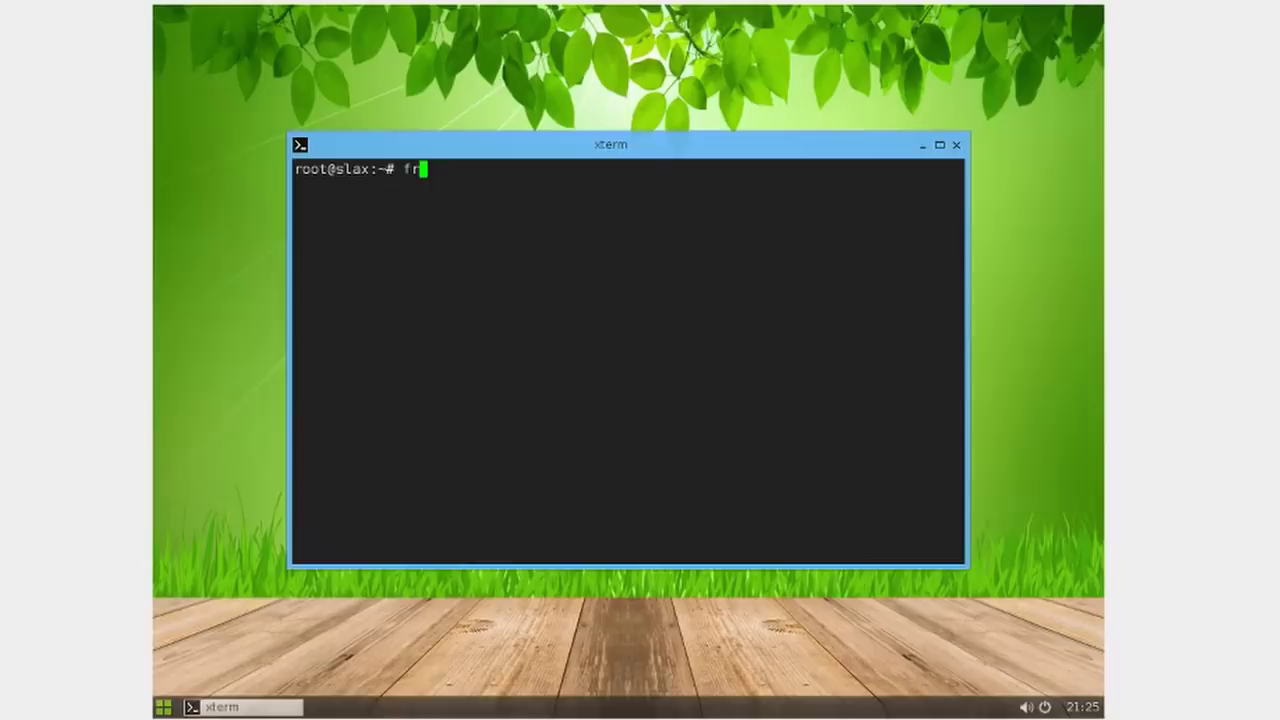
type("ee -h")
key("Return")
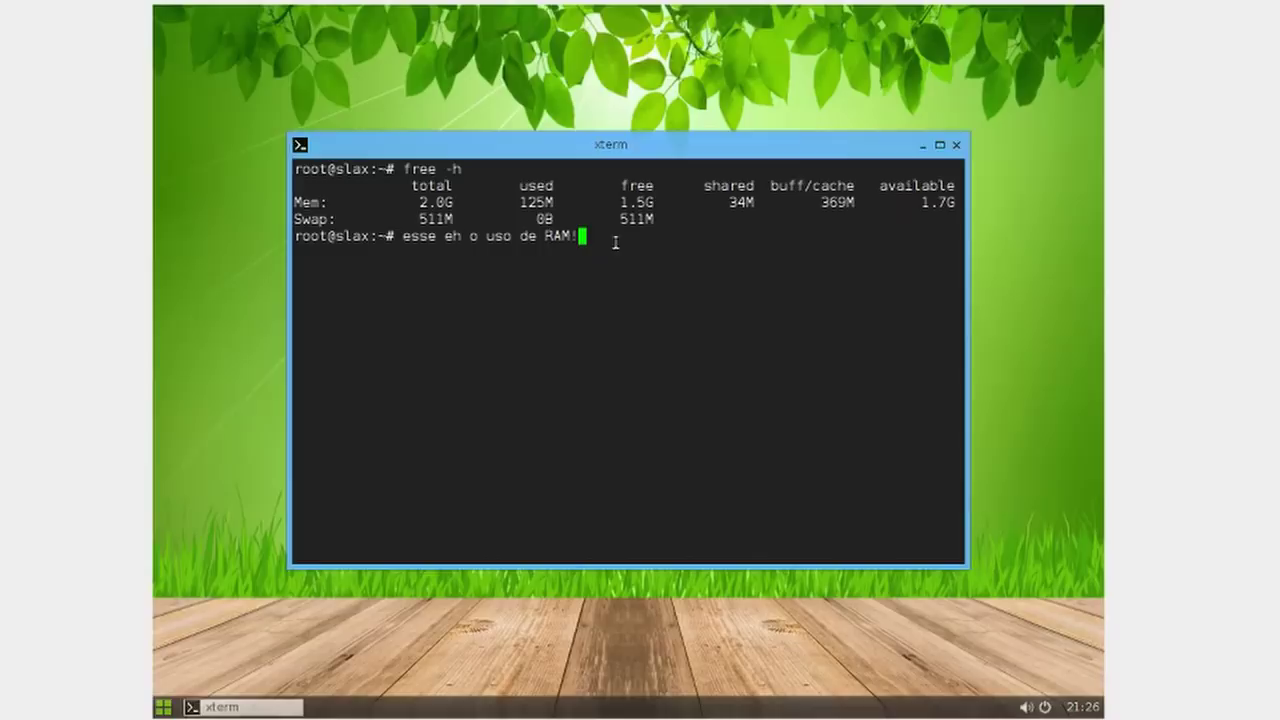
left_click(956, 146)
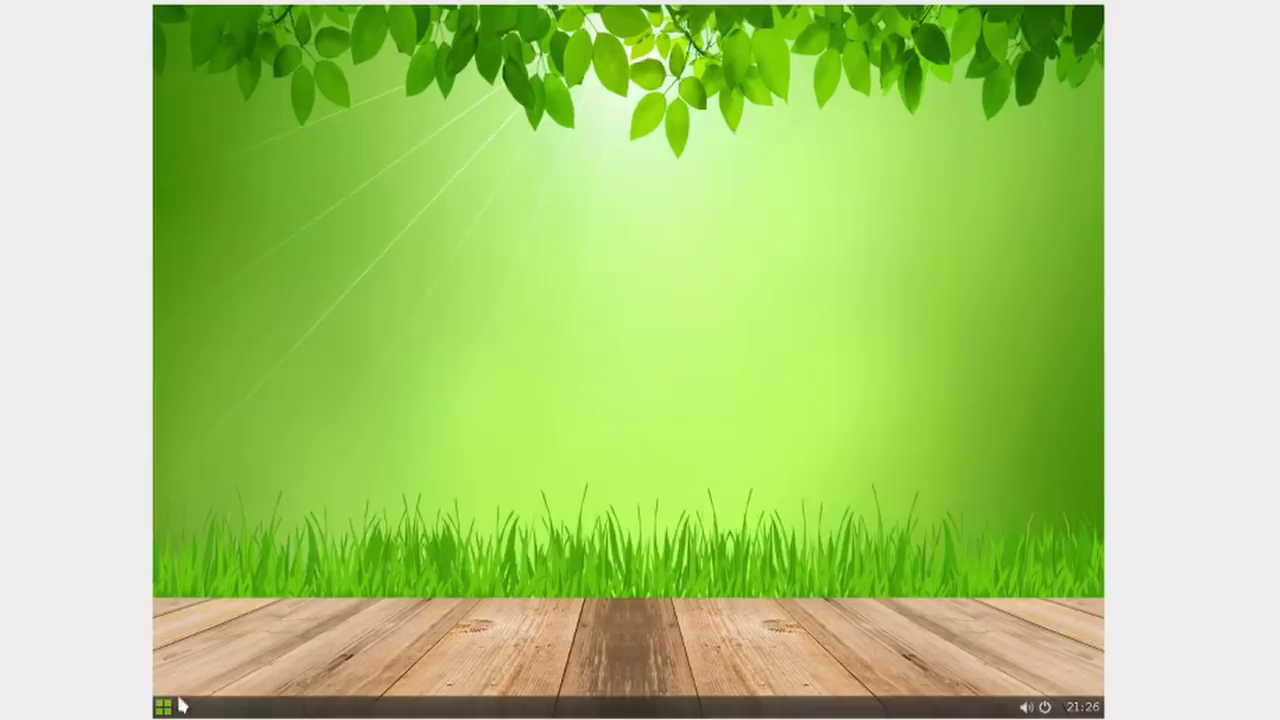
- Open a text editor window and a file manager window from the desktop
right_click(511, 313)
left_click(585, 347)
right_click(816, 210)
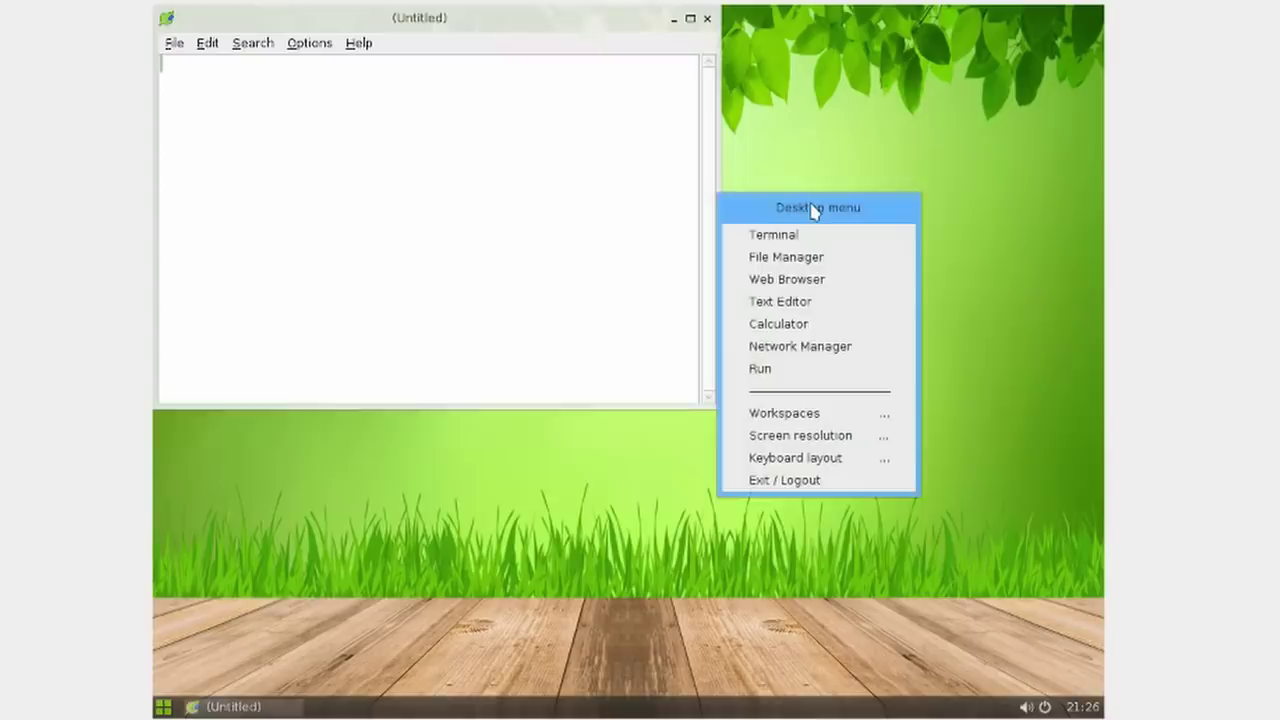
left_click(818, 266)
- Set the keyboard layout to Brasil from the additional layouts and close the text editor window
right_click(757, 160)
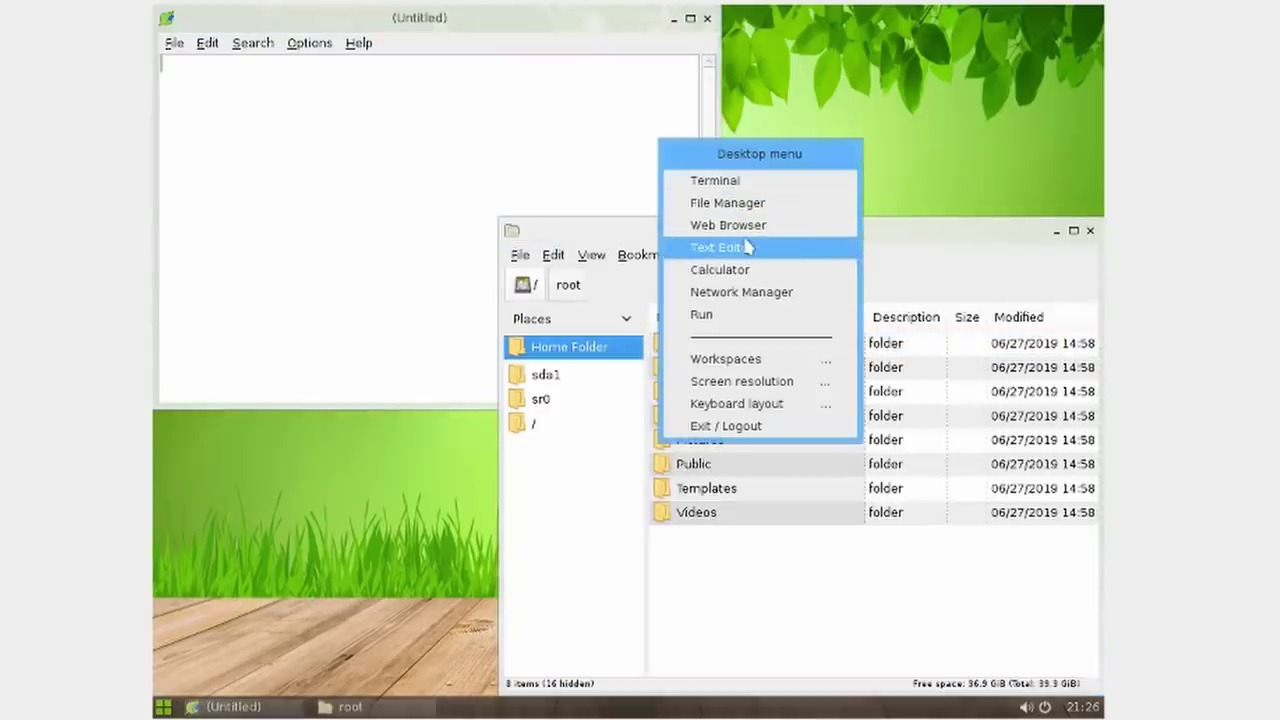
mouse_move(797, 362)
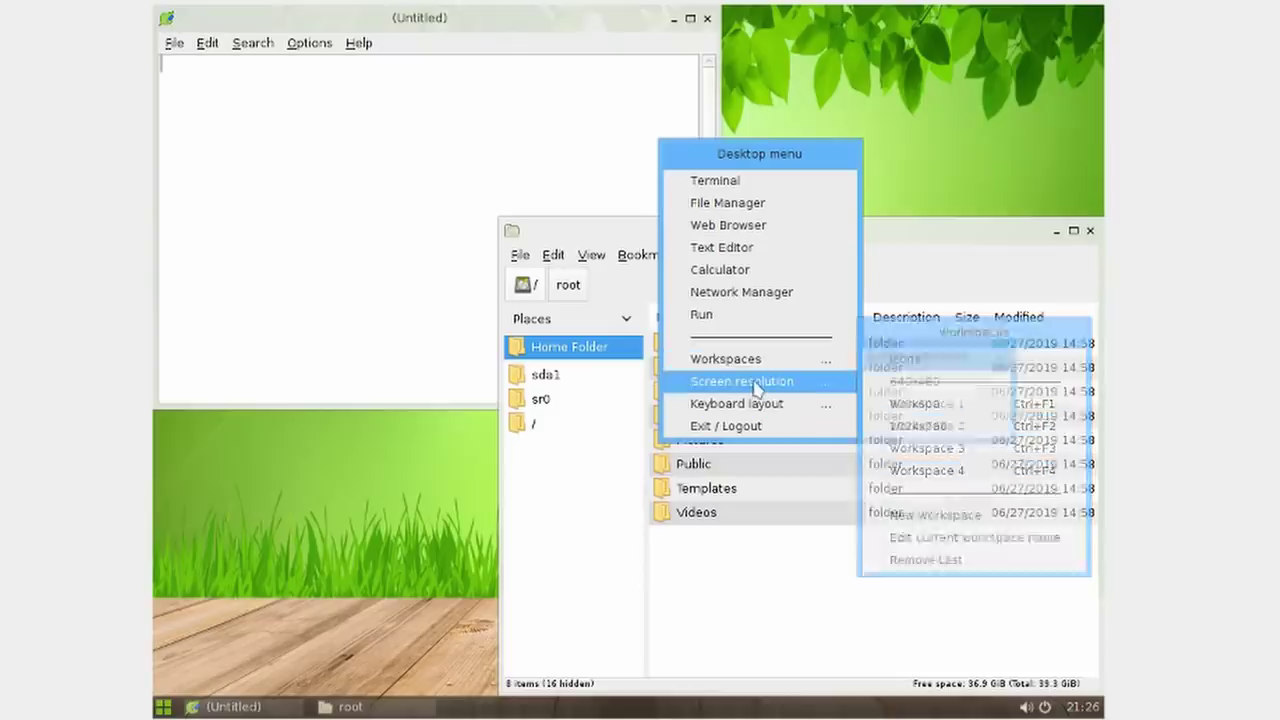
mouse_move(757, 389)
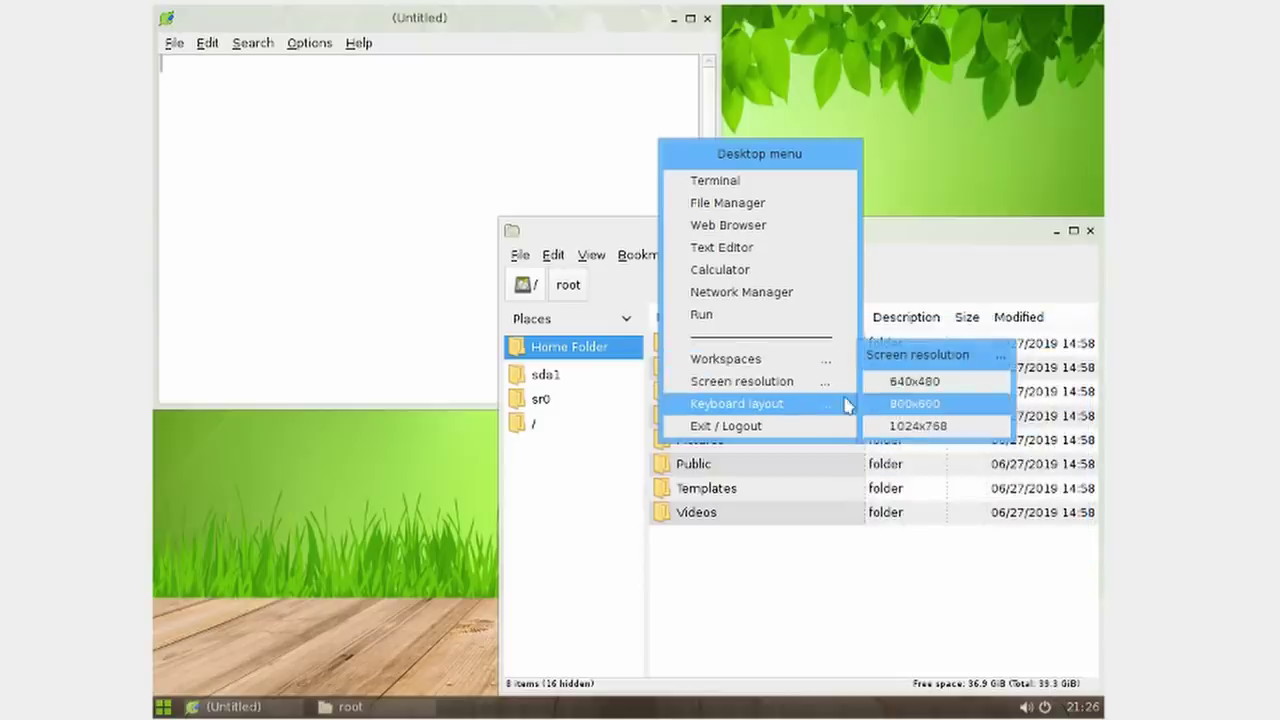
mouse_move(834, 407)
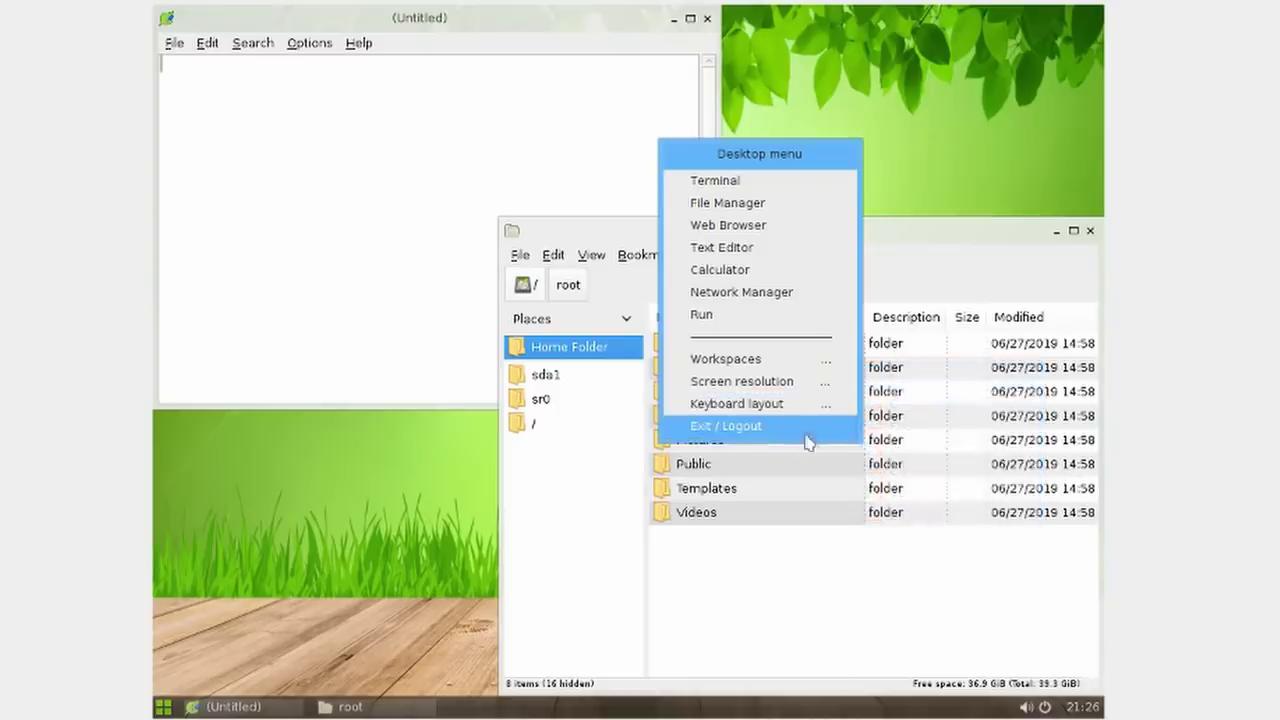
mouse_move(975, 651)
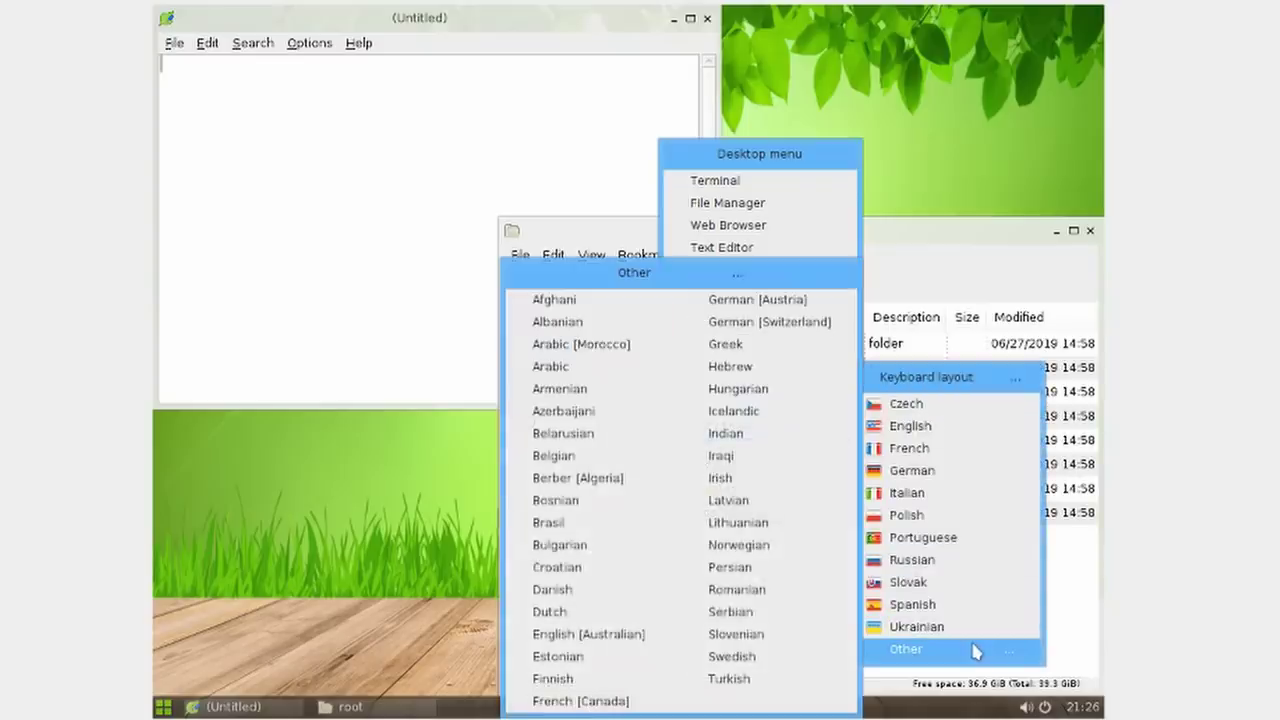
left_click(600, 531)
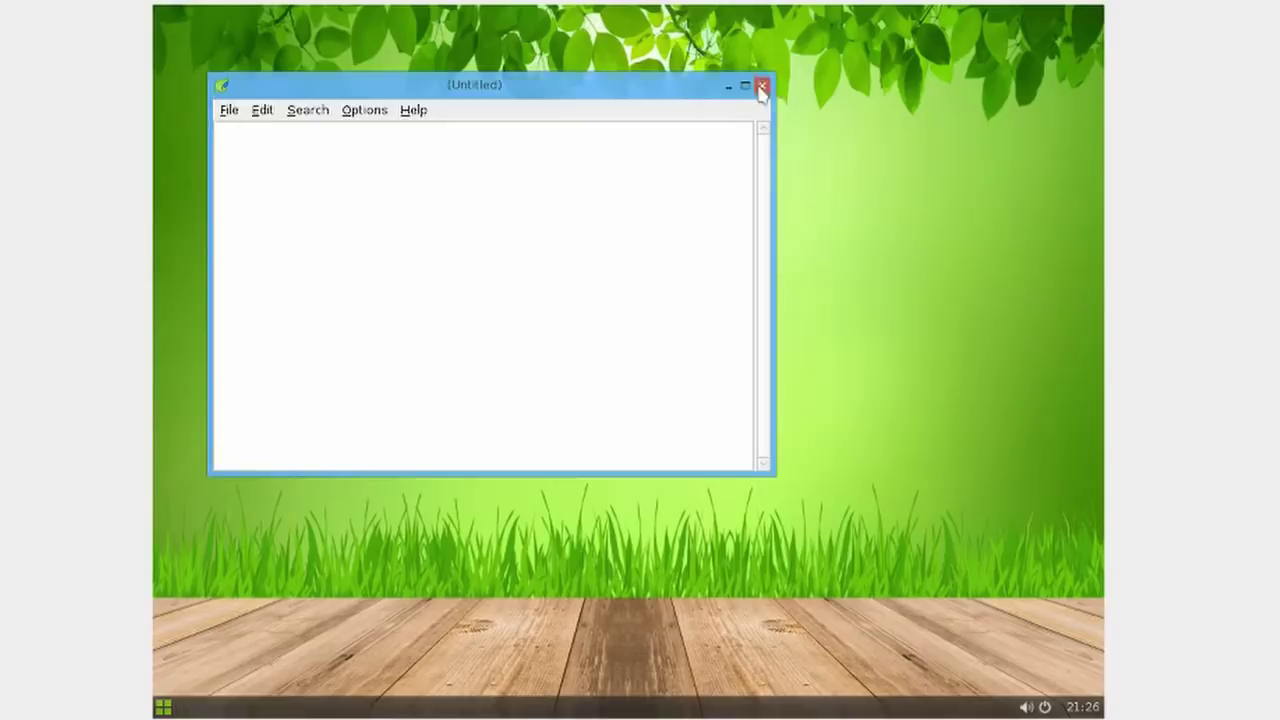
left_click(760, 88)
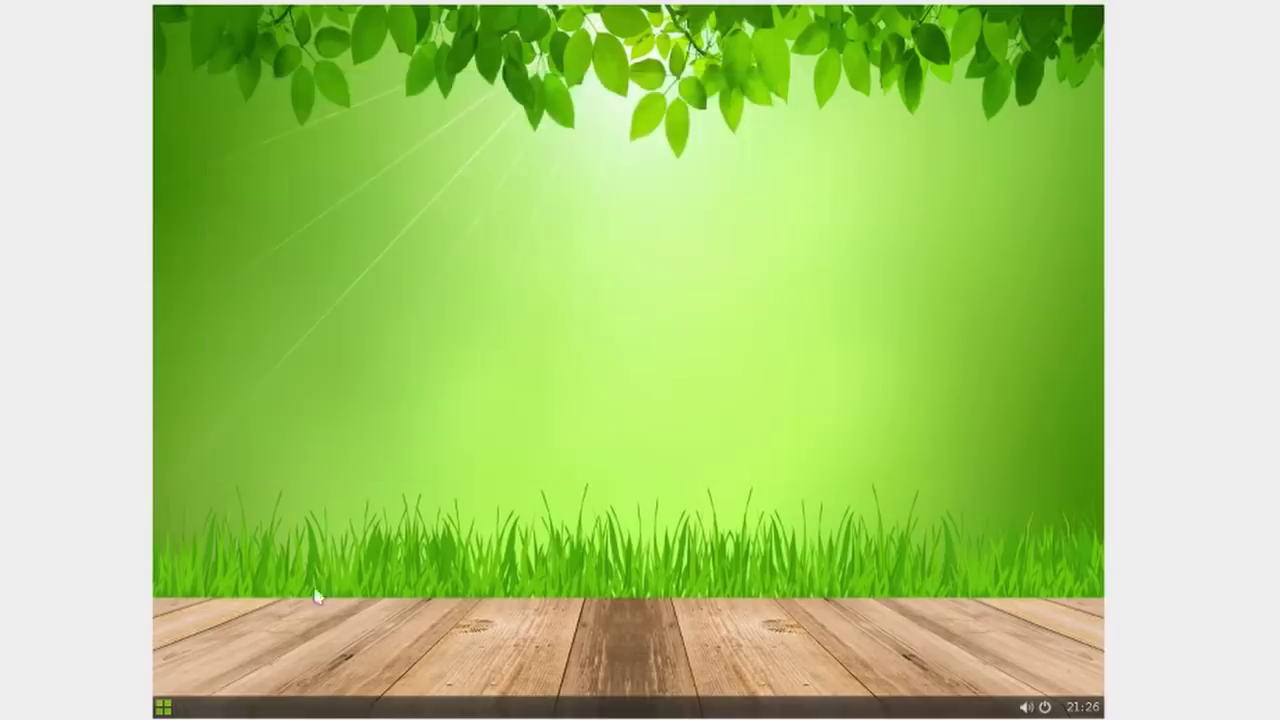
- Open the network manager and add a wired network profile named wifi
left_click(162, 709)
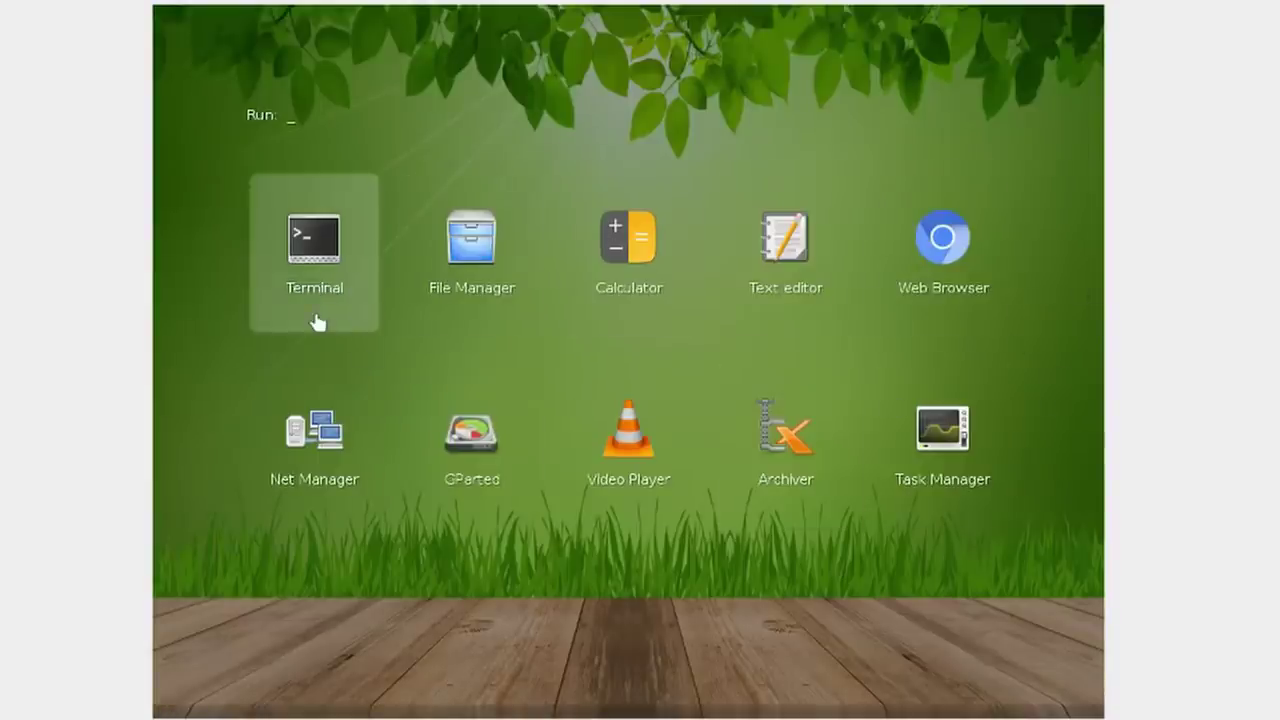
left_click(338, 453)
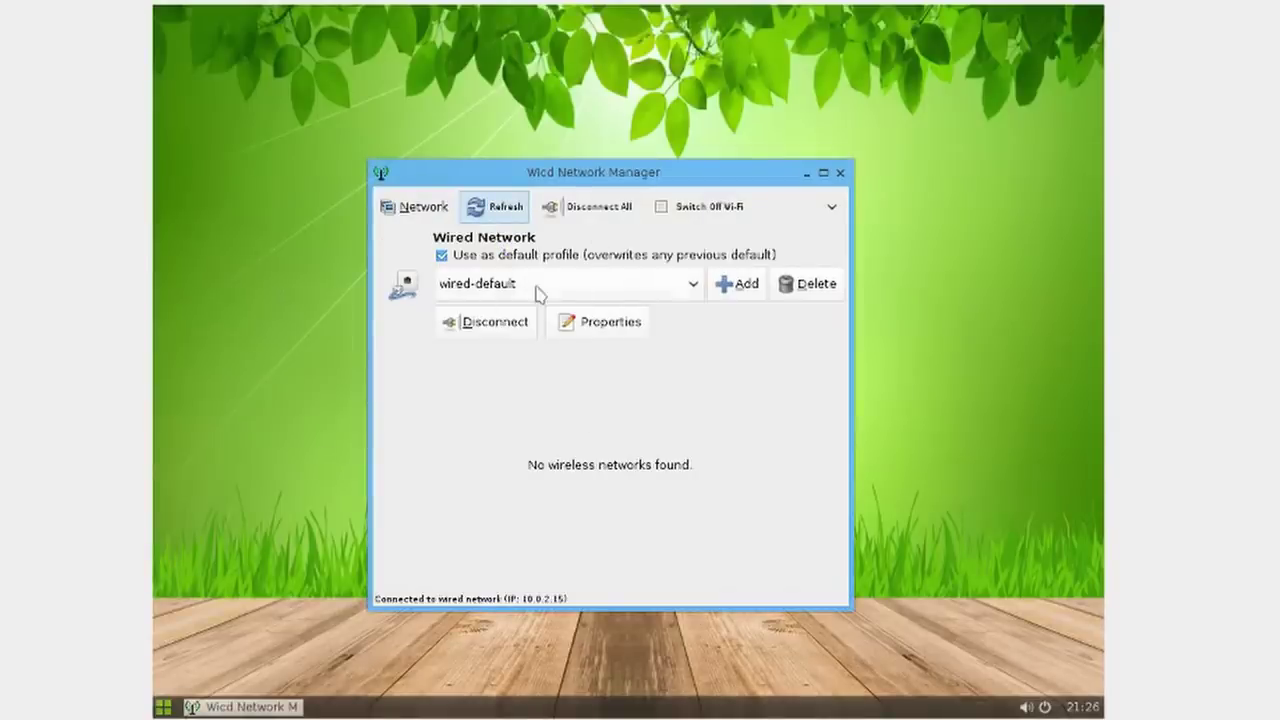
left_click(536, 290)
left_click(542, 290)
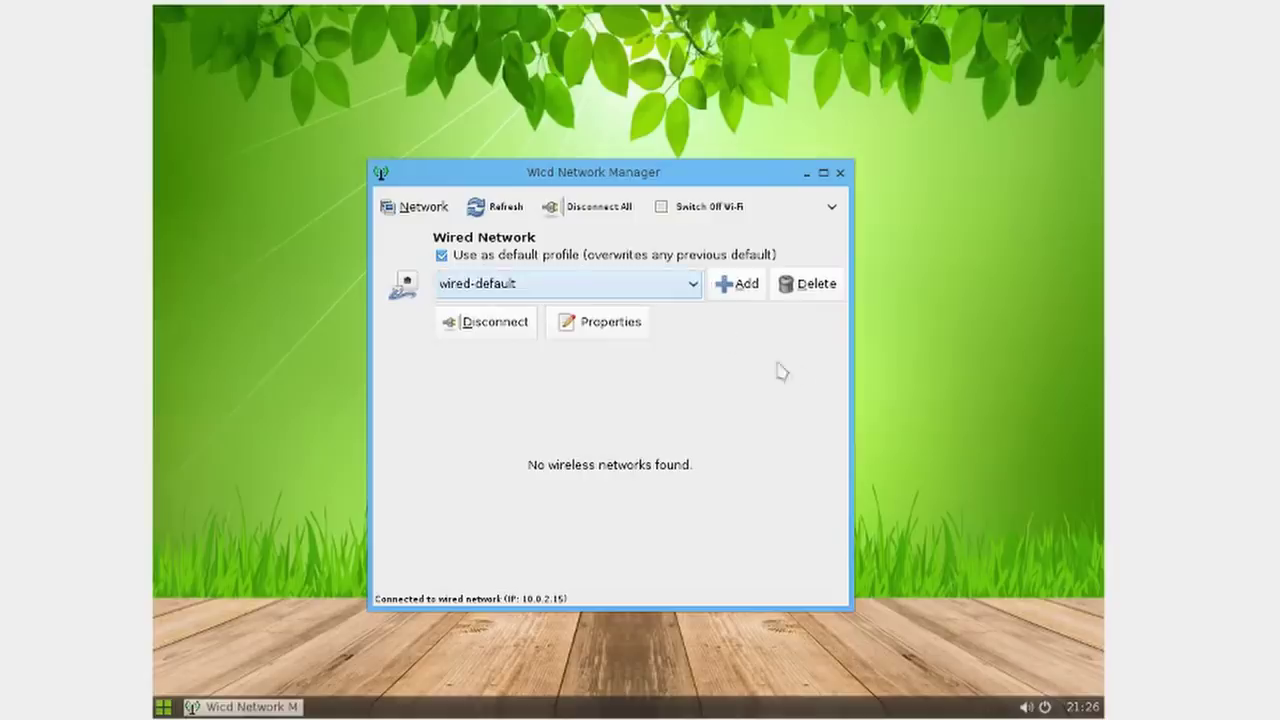
left_click(721, 288)
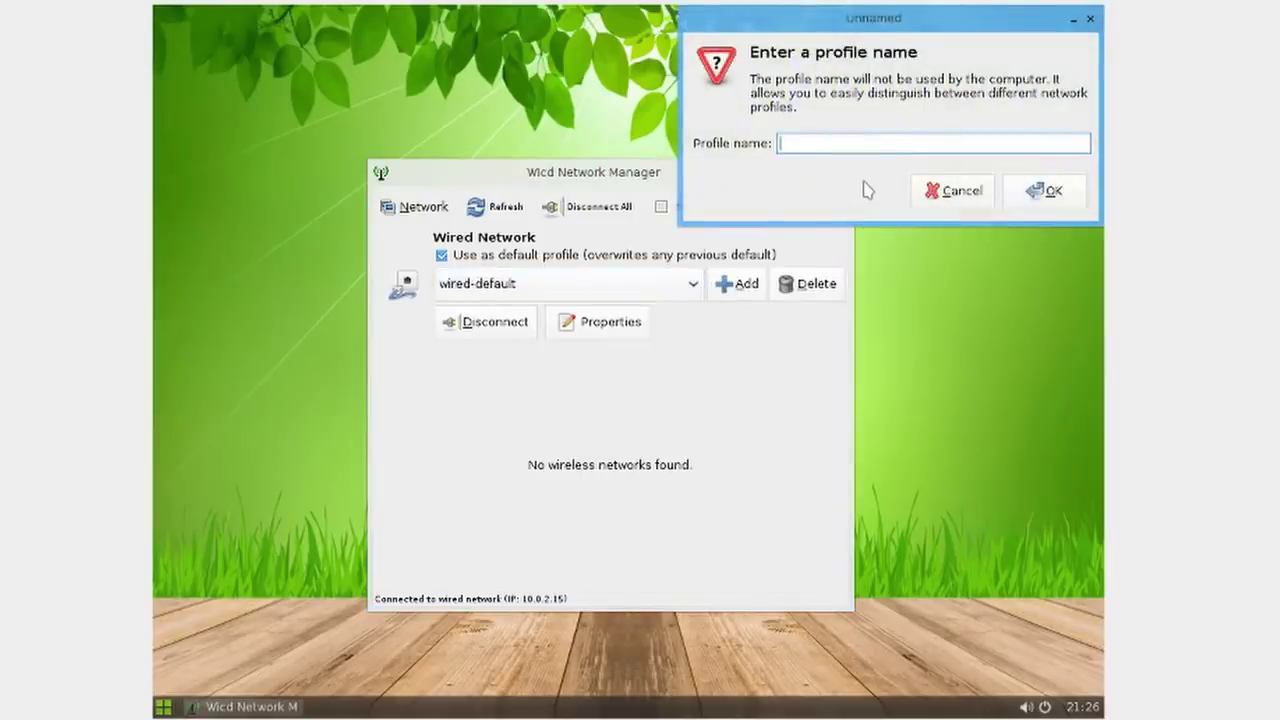
key("Return")
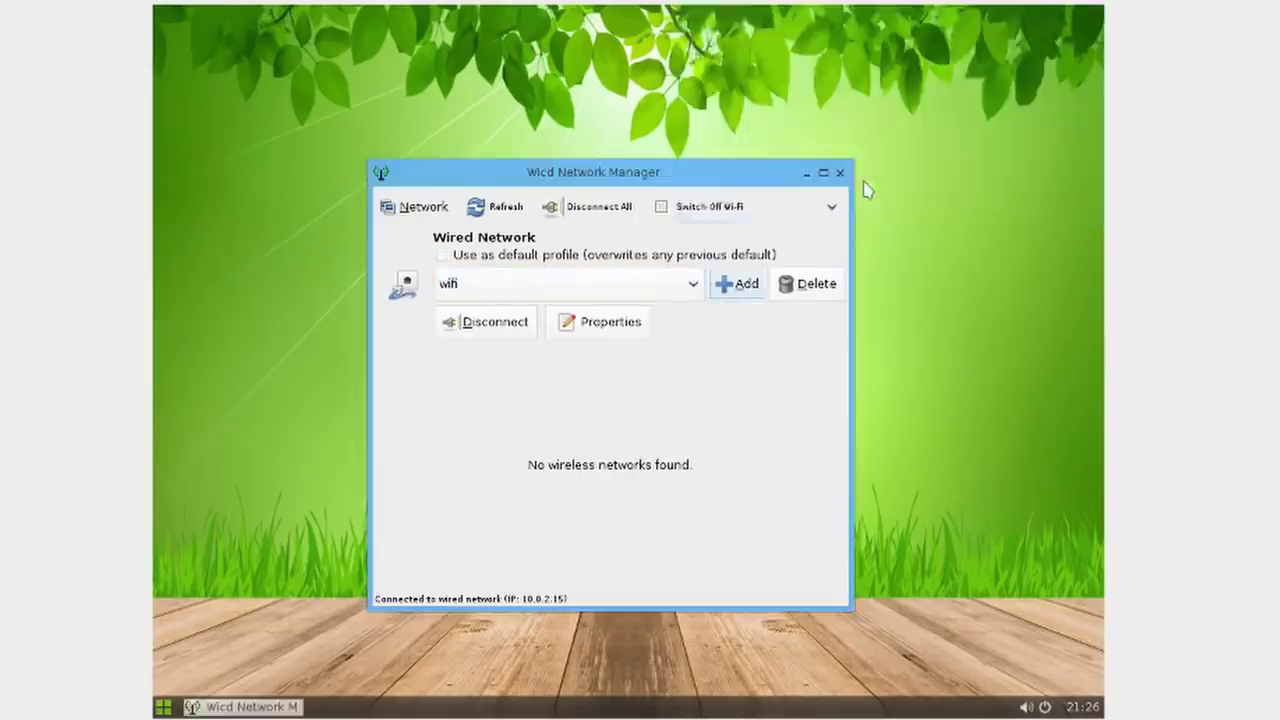
- Refresh the networks in Wicd Network Manager and close its window
left_click(673, 284)
left_click(674, 288)
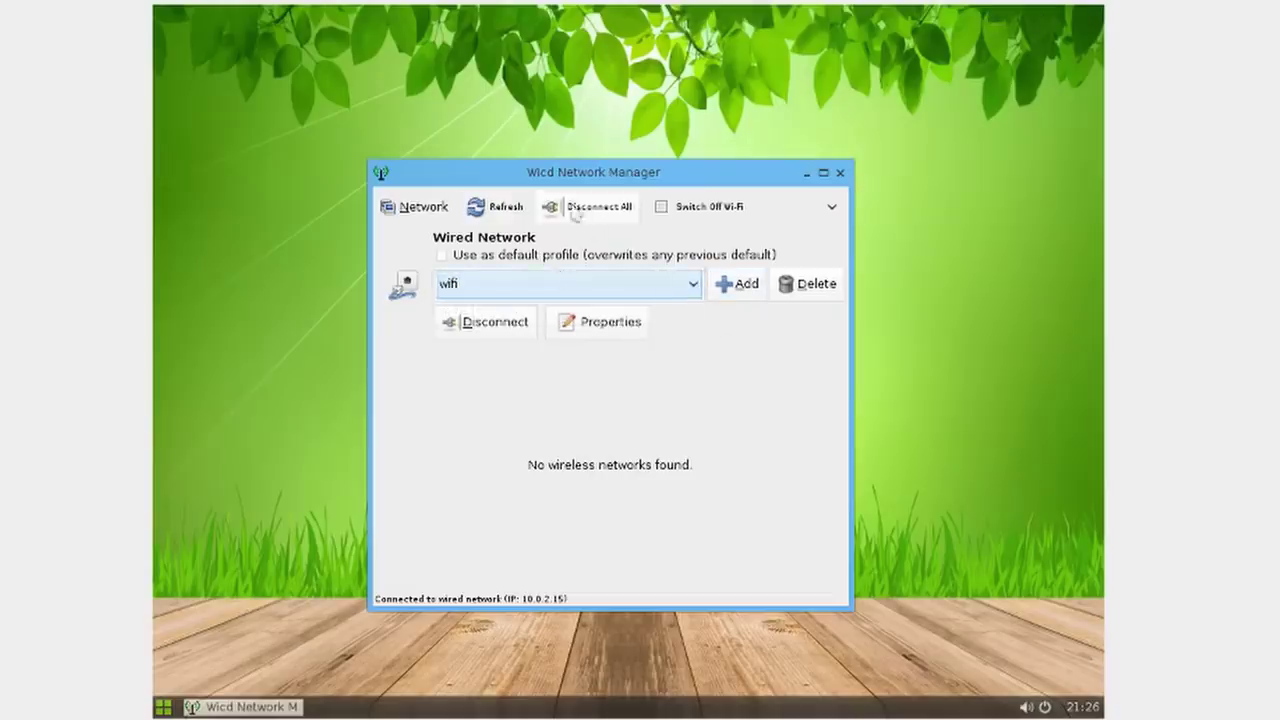
left_click(517, 217)
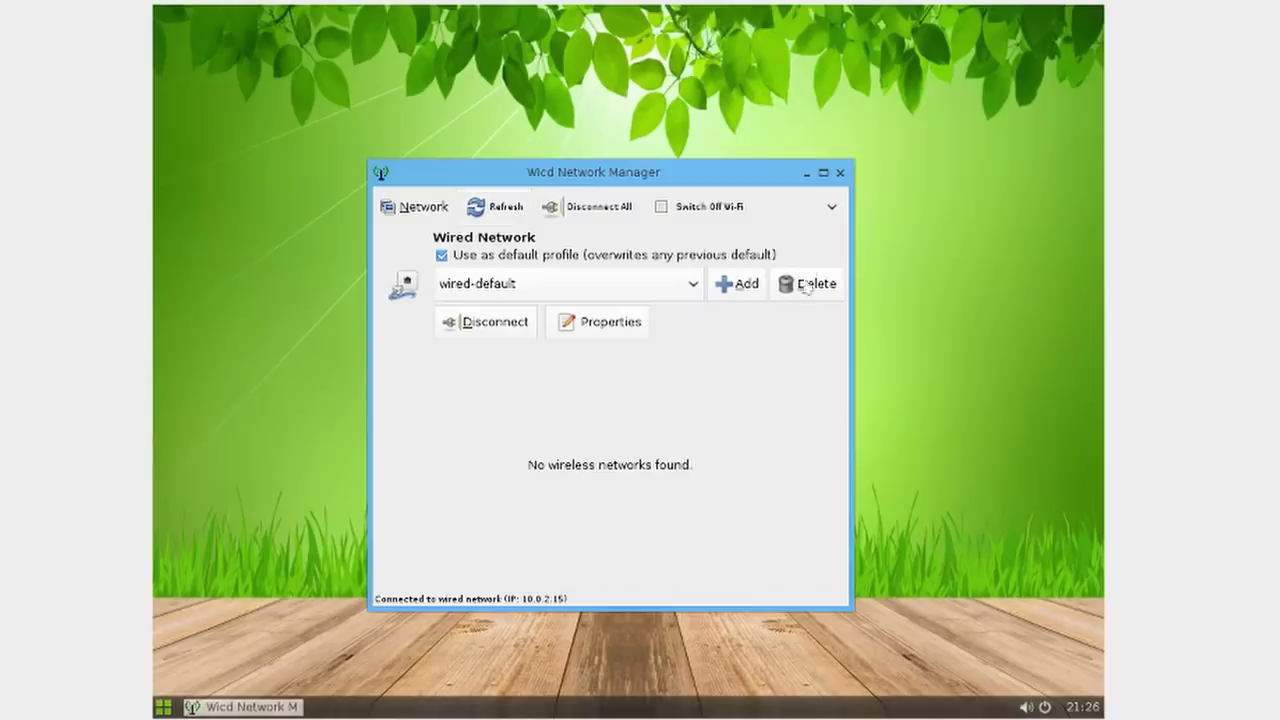
left_click(840, 173)
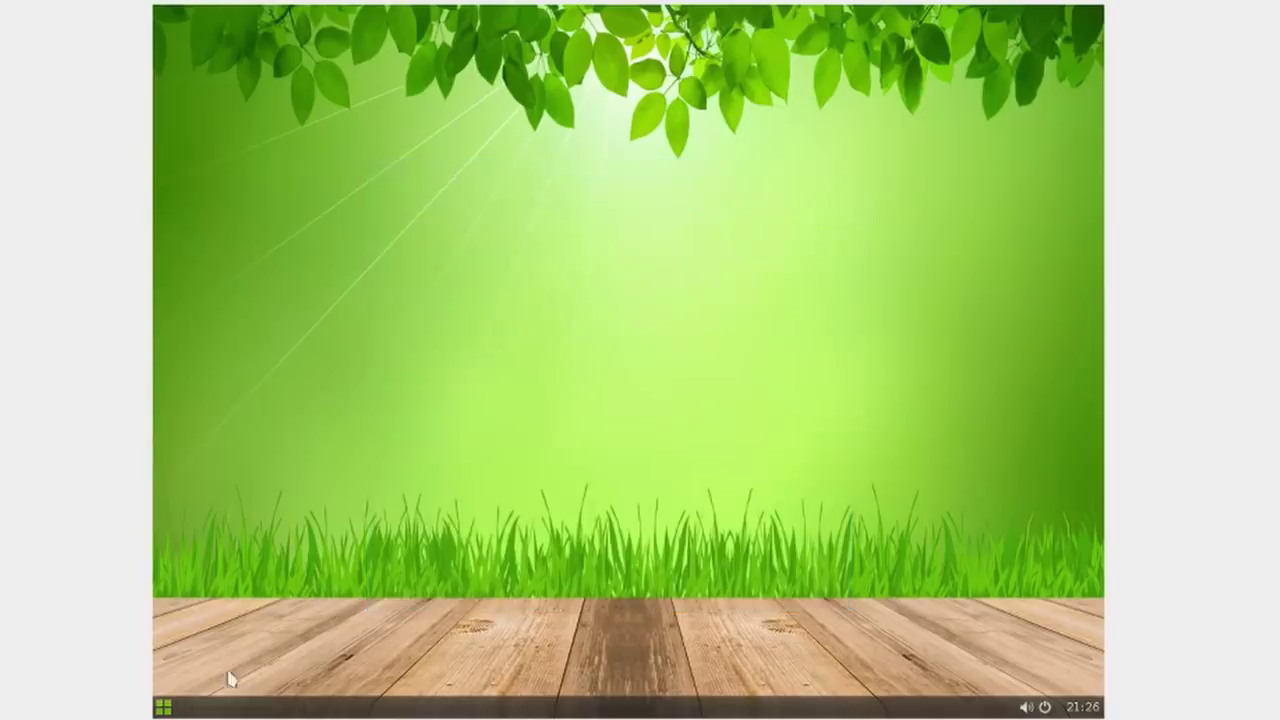
- Launch the Calculator from the application launcher
left_click(168, 705)
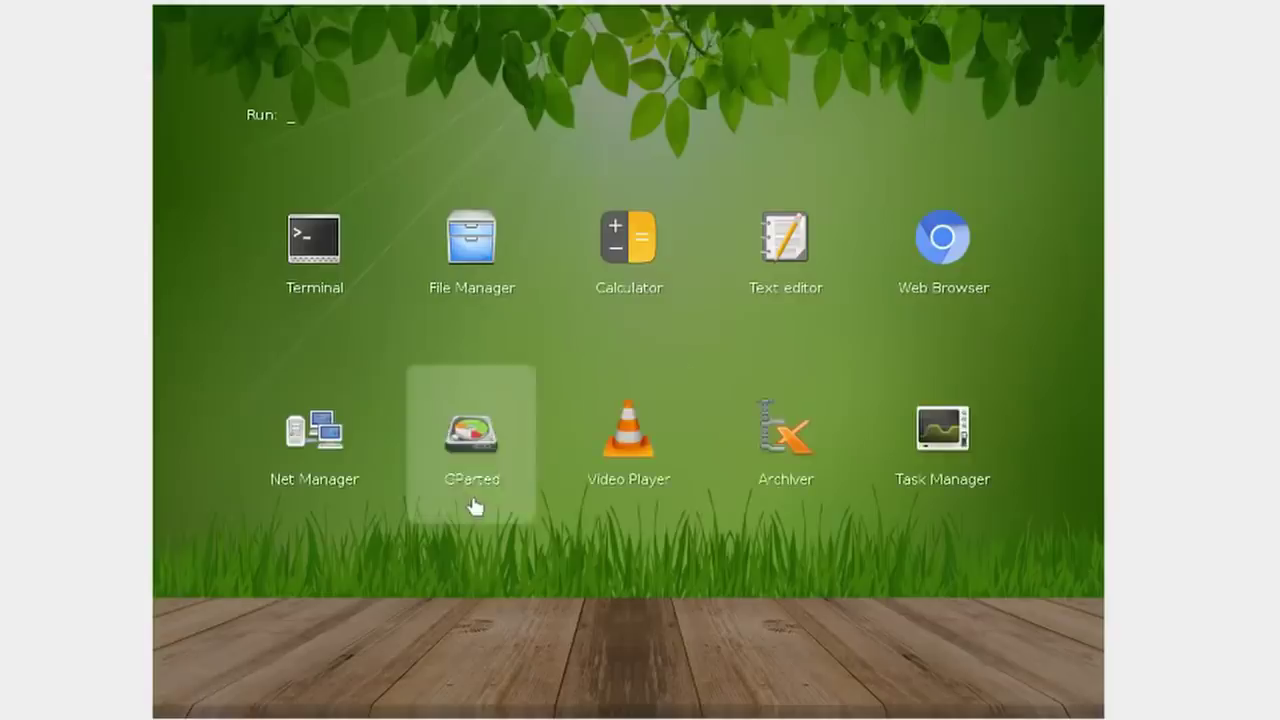
left_click(614, 303)
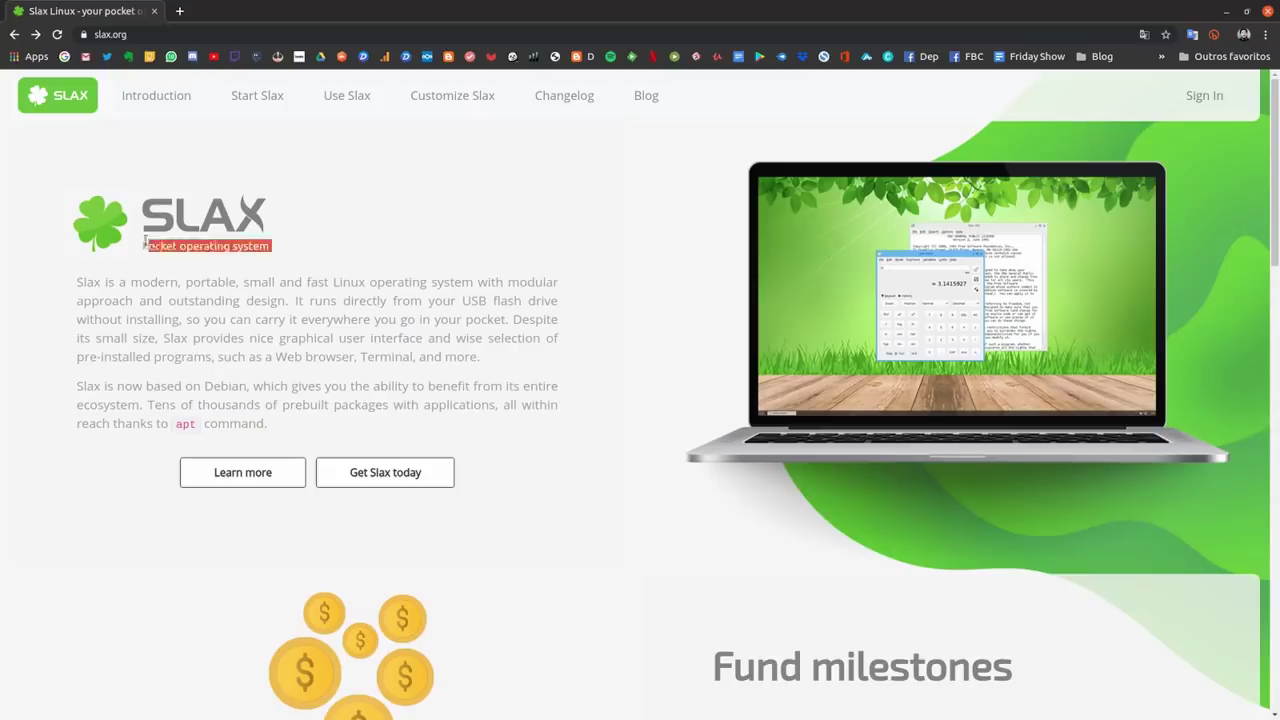
- In the web browser, go to the download section of slax.org and locate the Slax 32bit version
left_click(140, 245)
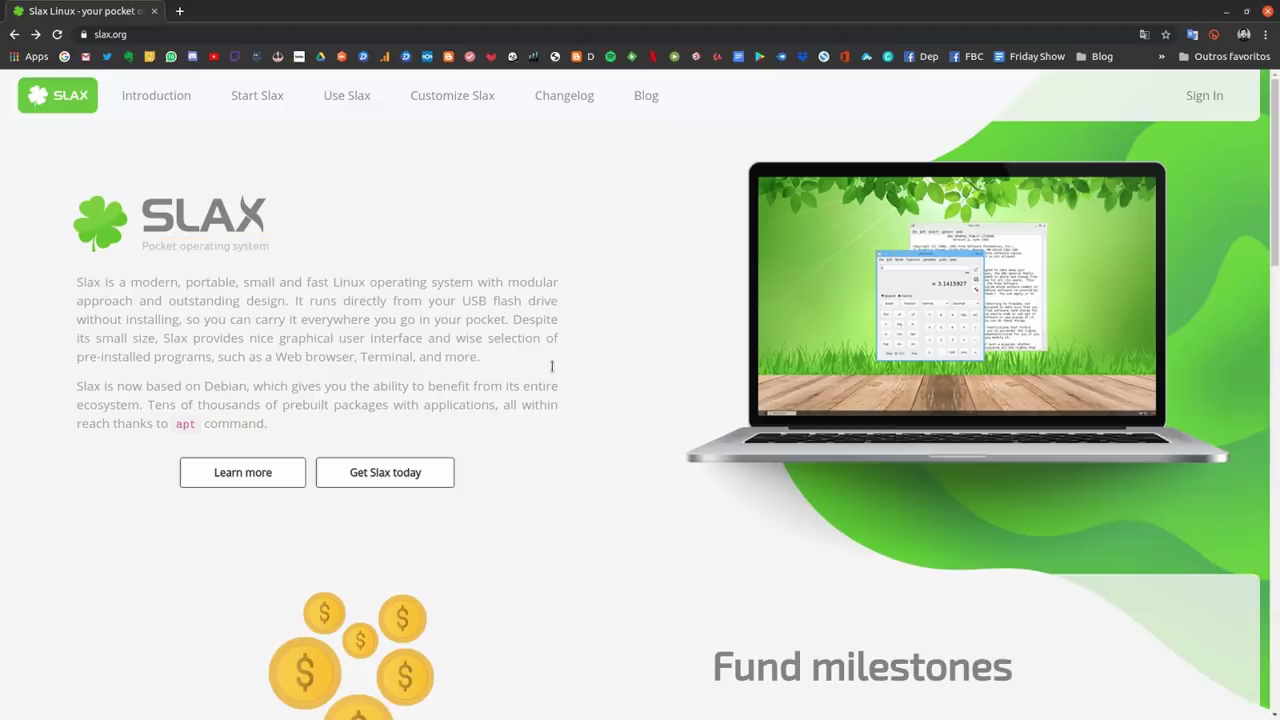
left_click(392, 474)
scroll(953, 446, "down", 6)
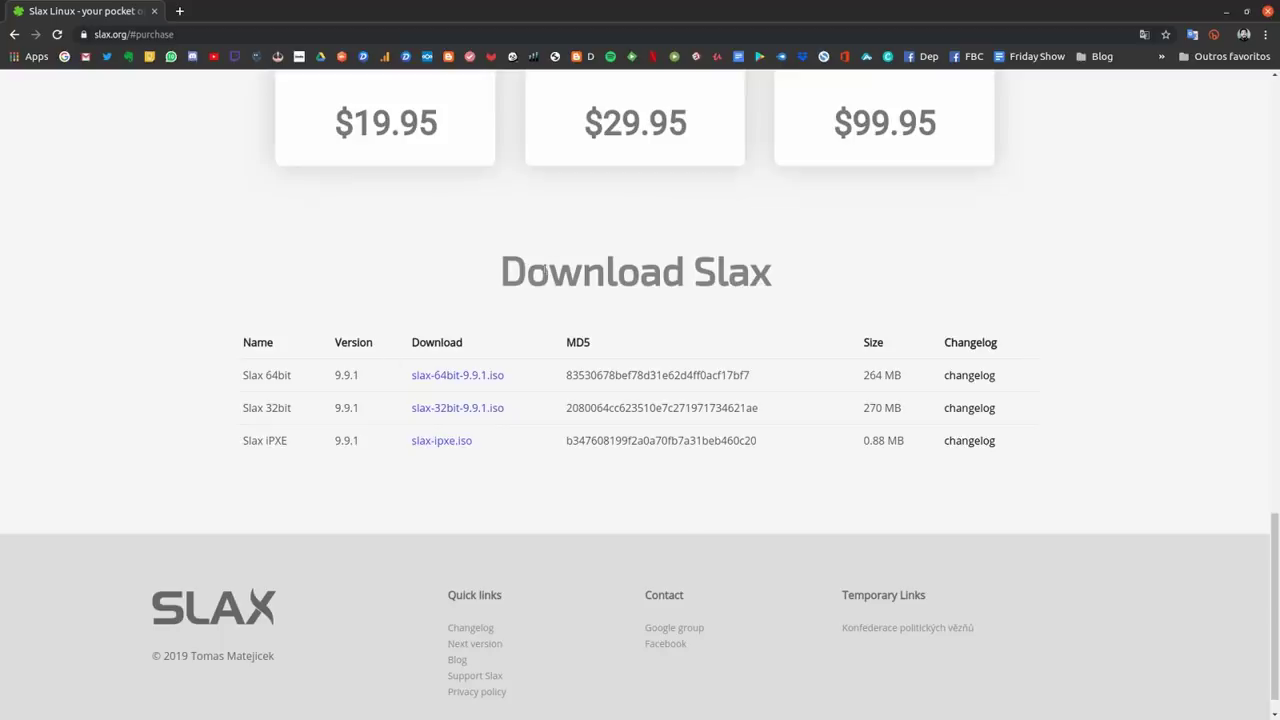
left_click_drag(297, 408, 267, 407)
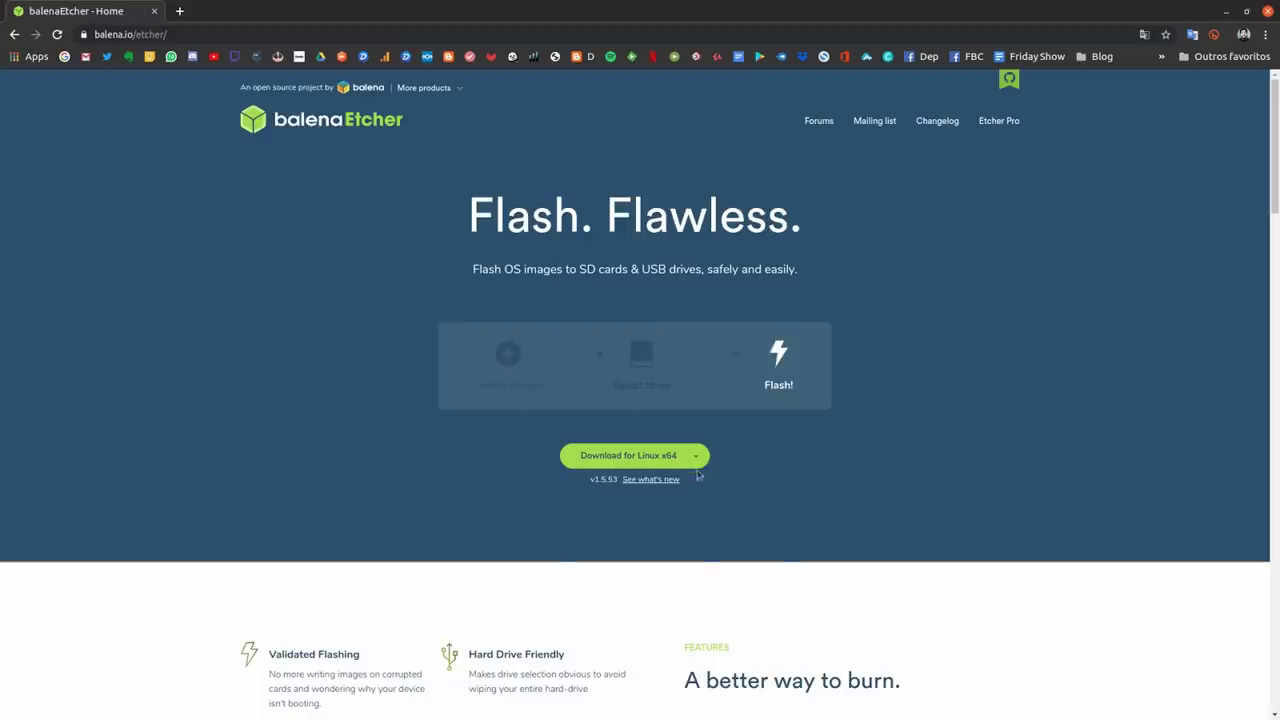
- Look over the balenaEtcher download options for Linux, Windows and macOS
left_click(699, 462)
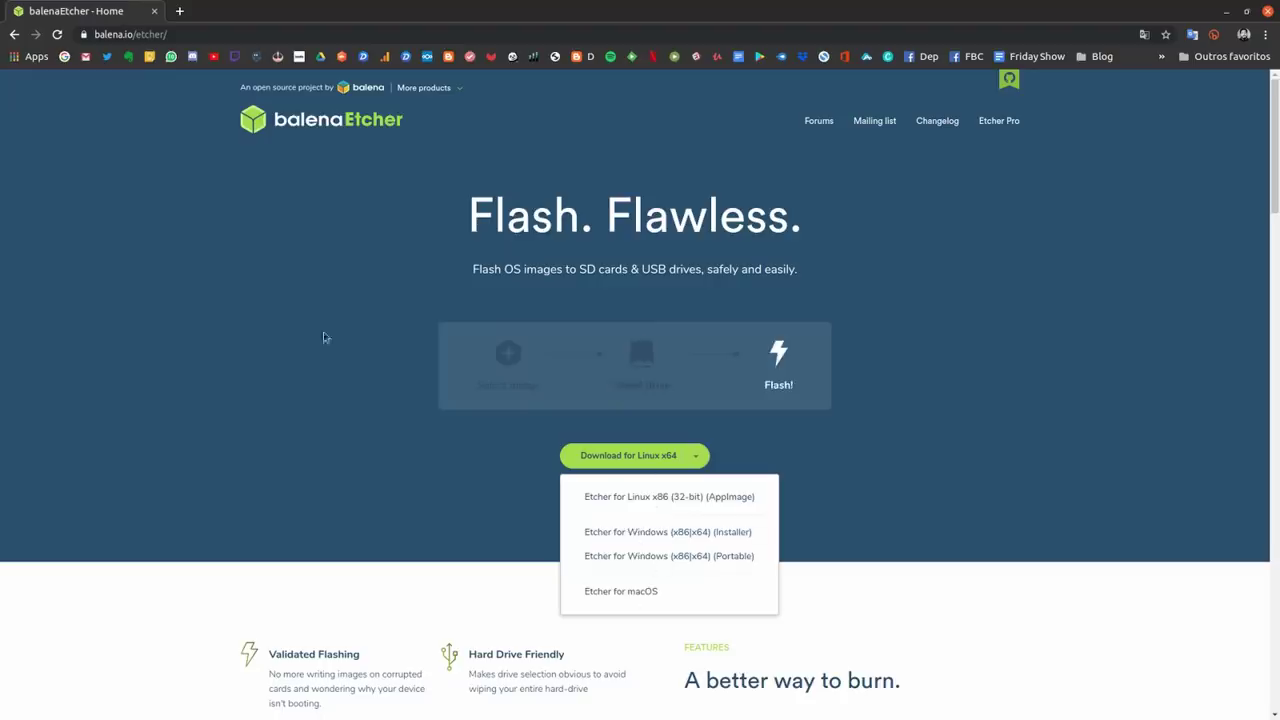
left_click(397, 385)
- Search the web for yumi and open the YUMI - Multiboot USB Creator page
left_click(216, 37)
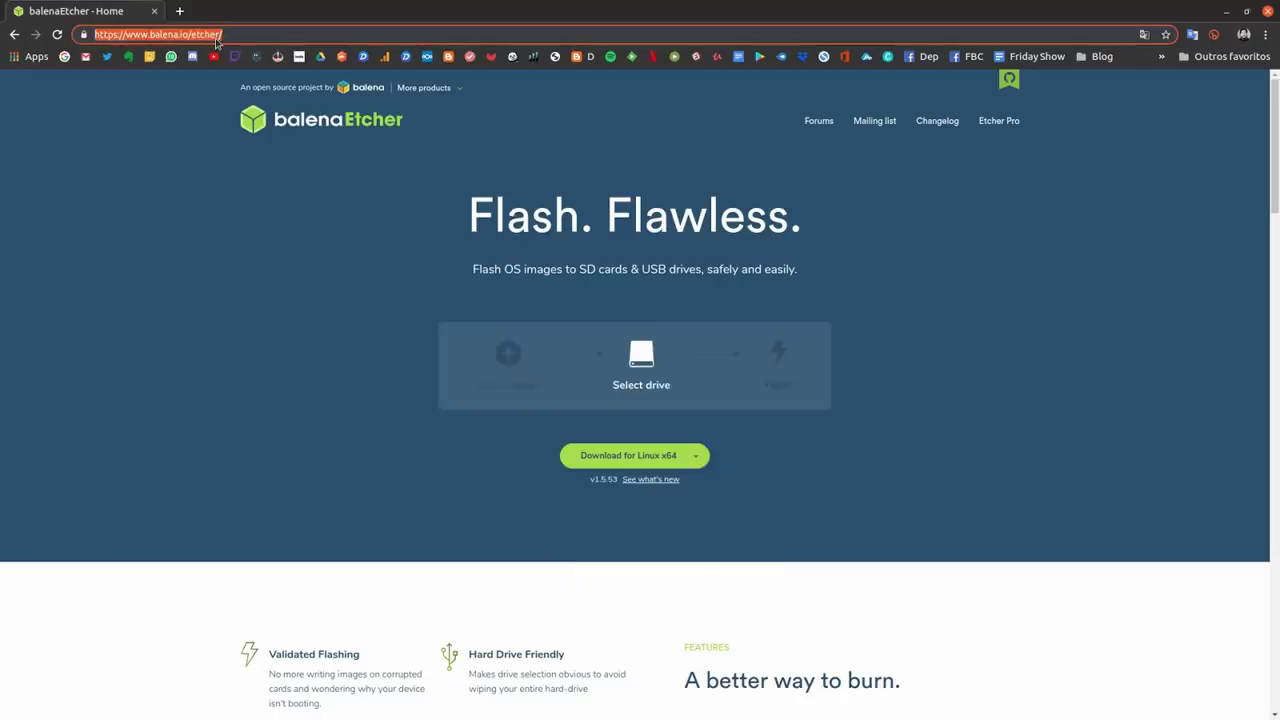
type("yu")
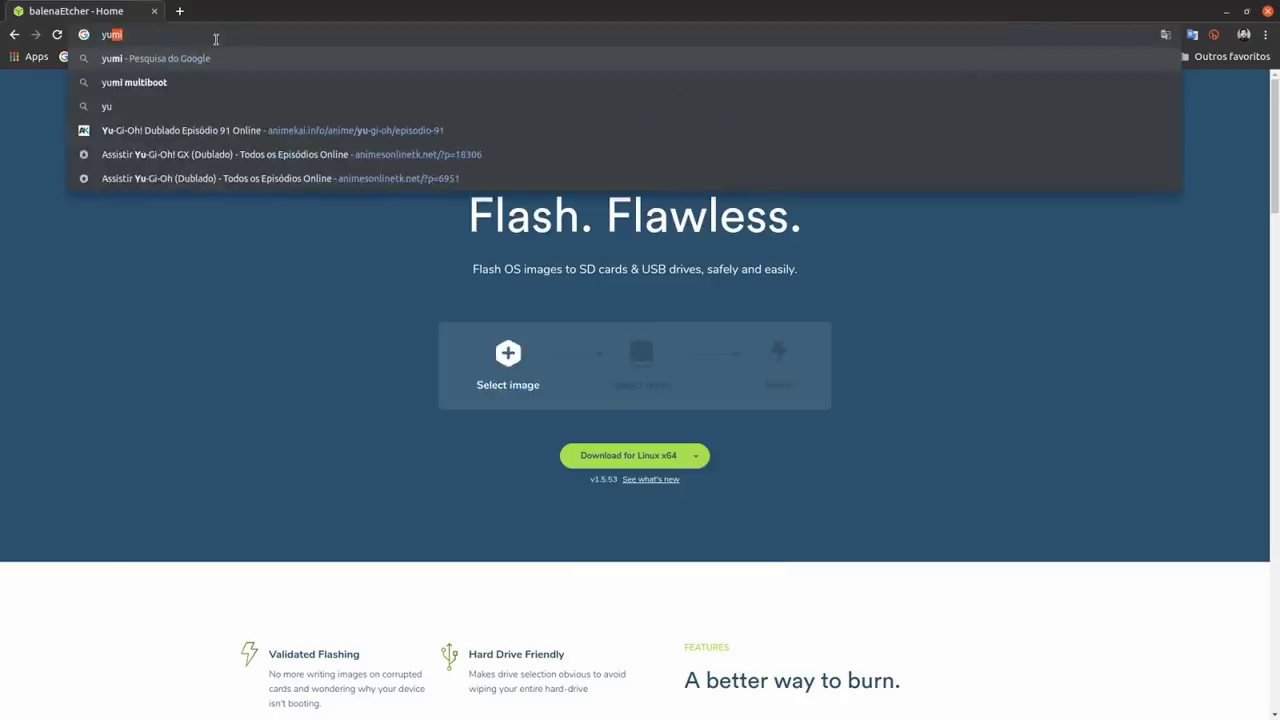
key("Return")
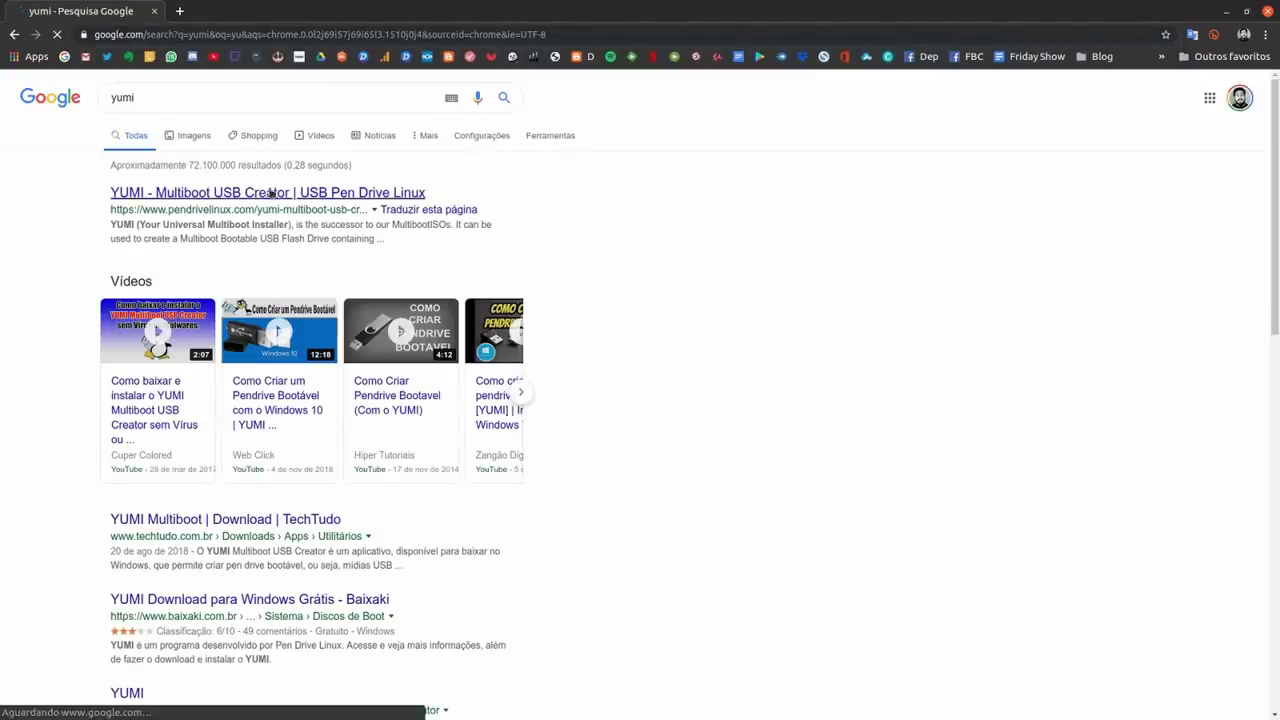
left_click(270, 192)
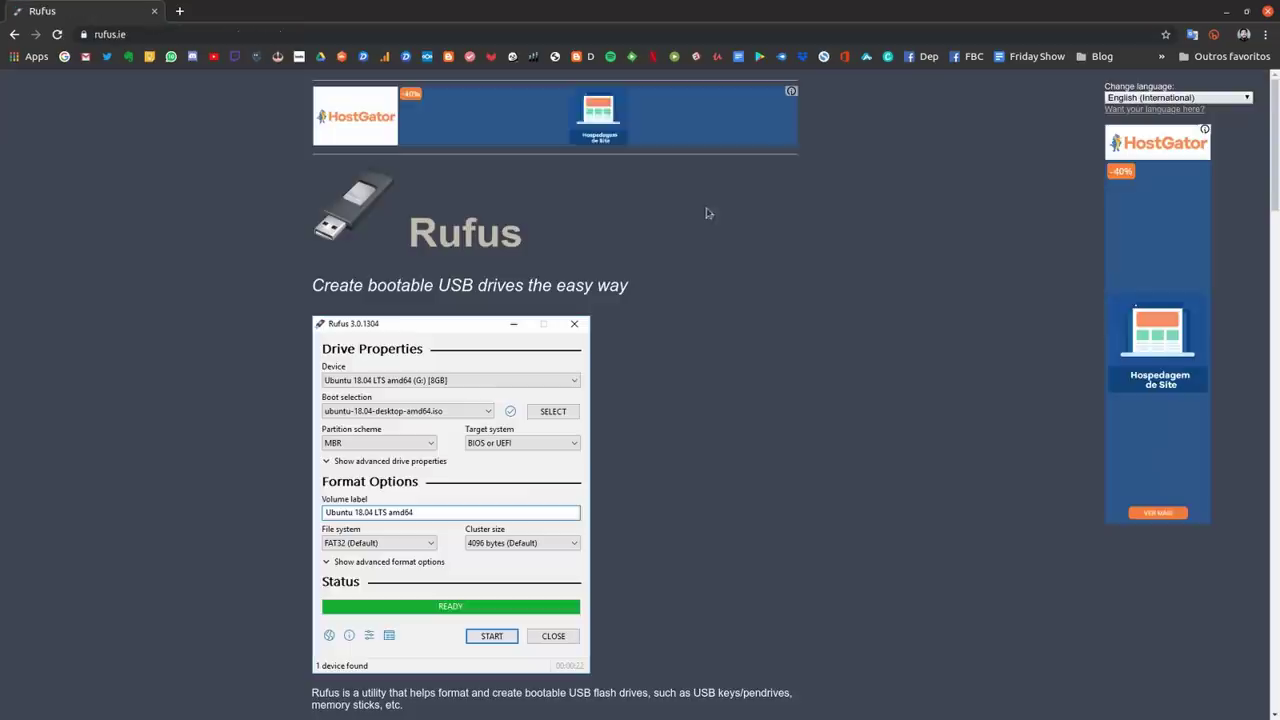
- Look over the Rufus website's description of its bootable USB drive utility
scroll(700, 400, "down", 3)
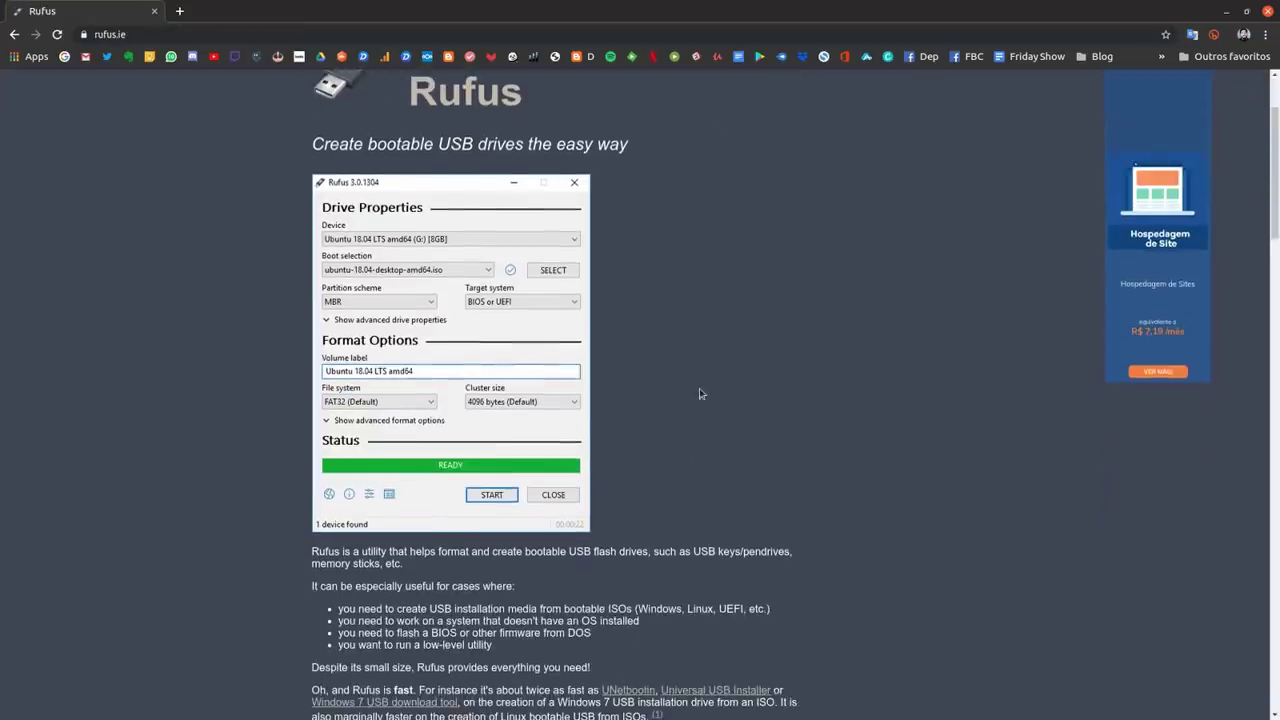
scroll(580, 420, "up", 1)
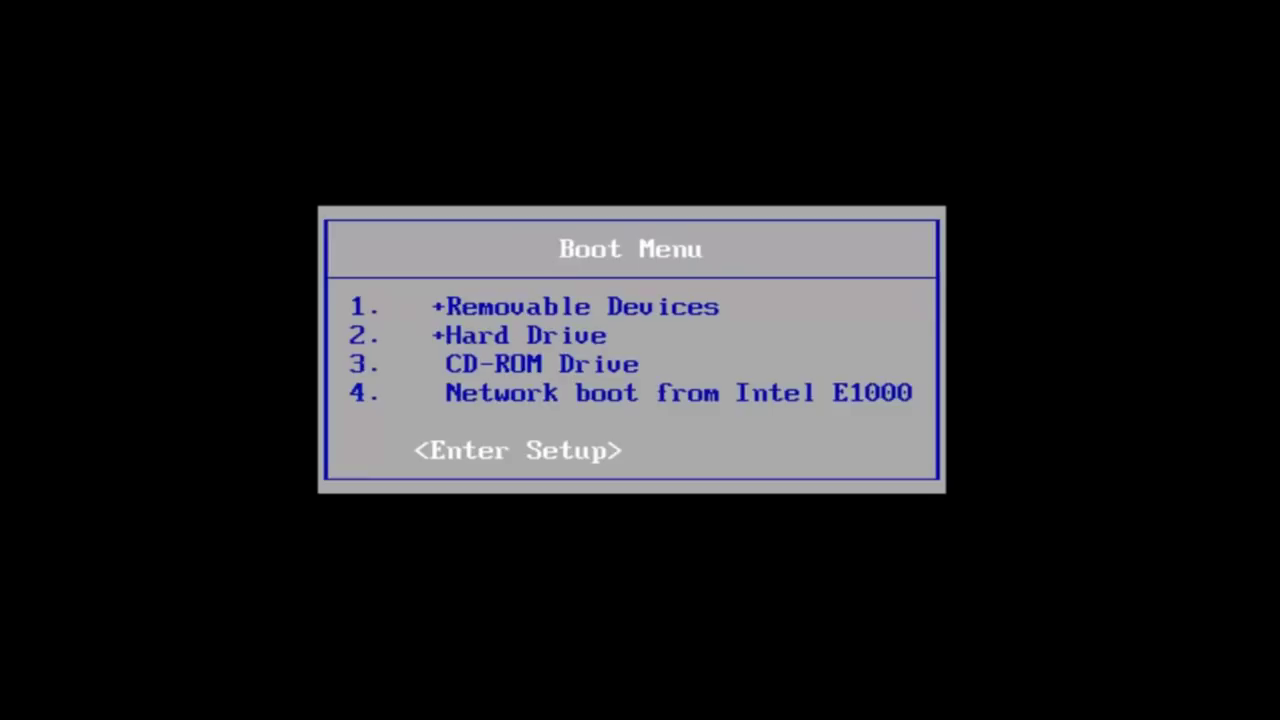
- Enter the BIOS setup from the boot menu and examine the boot device order with Removable Devices first
key("Return")
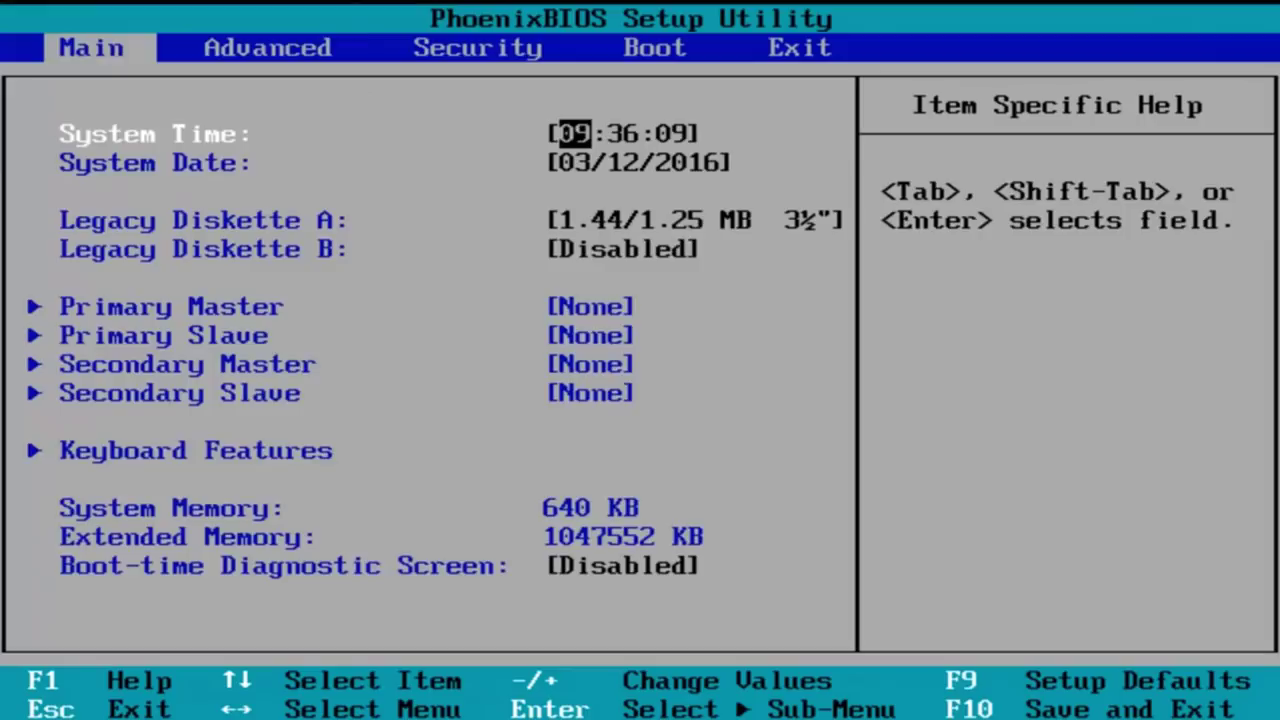
key("Right")
key("Right")
key("Right")
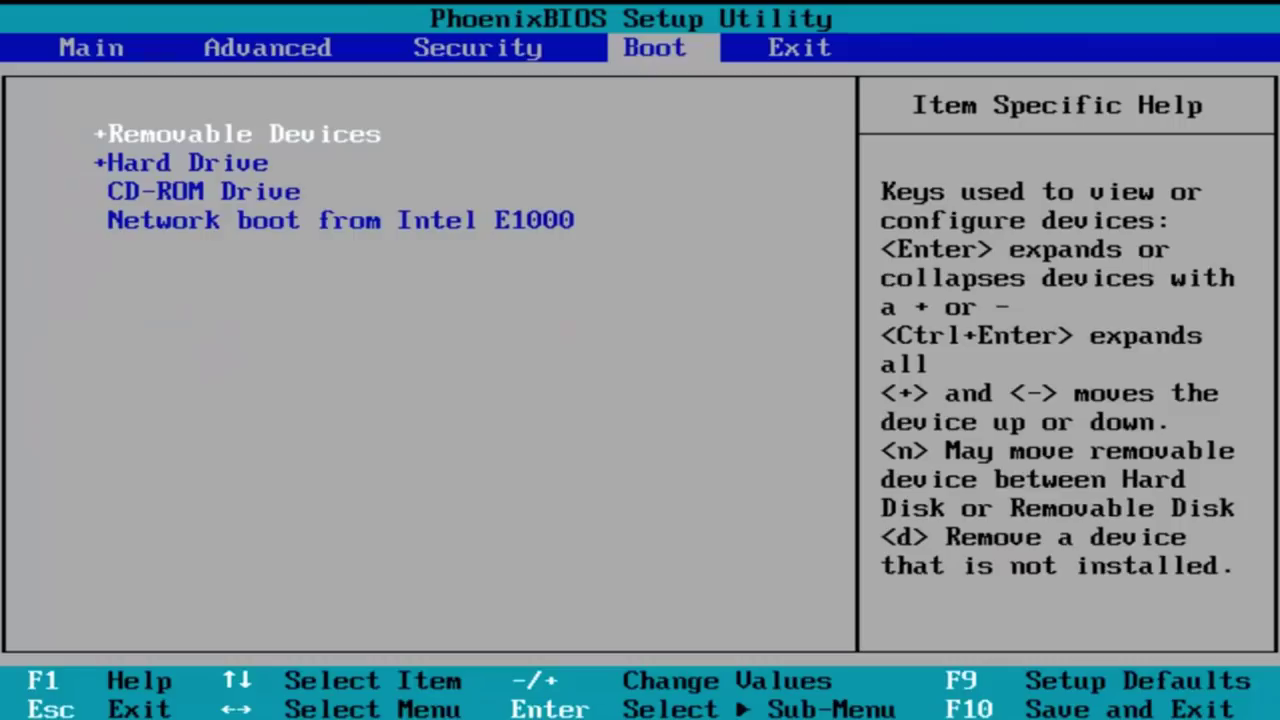
key("Down")
key("Up")
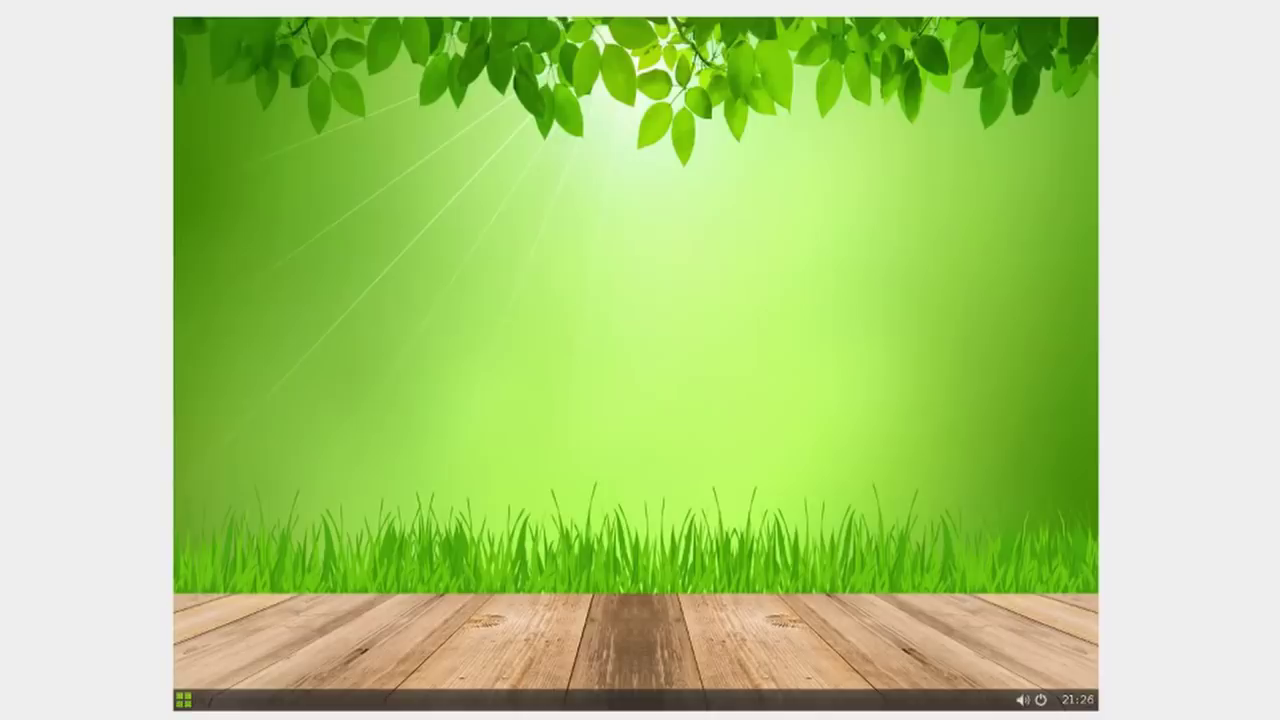
- Launch the Video Player on the Slax desktop and agree to download and install VLC
key("super")
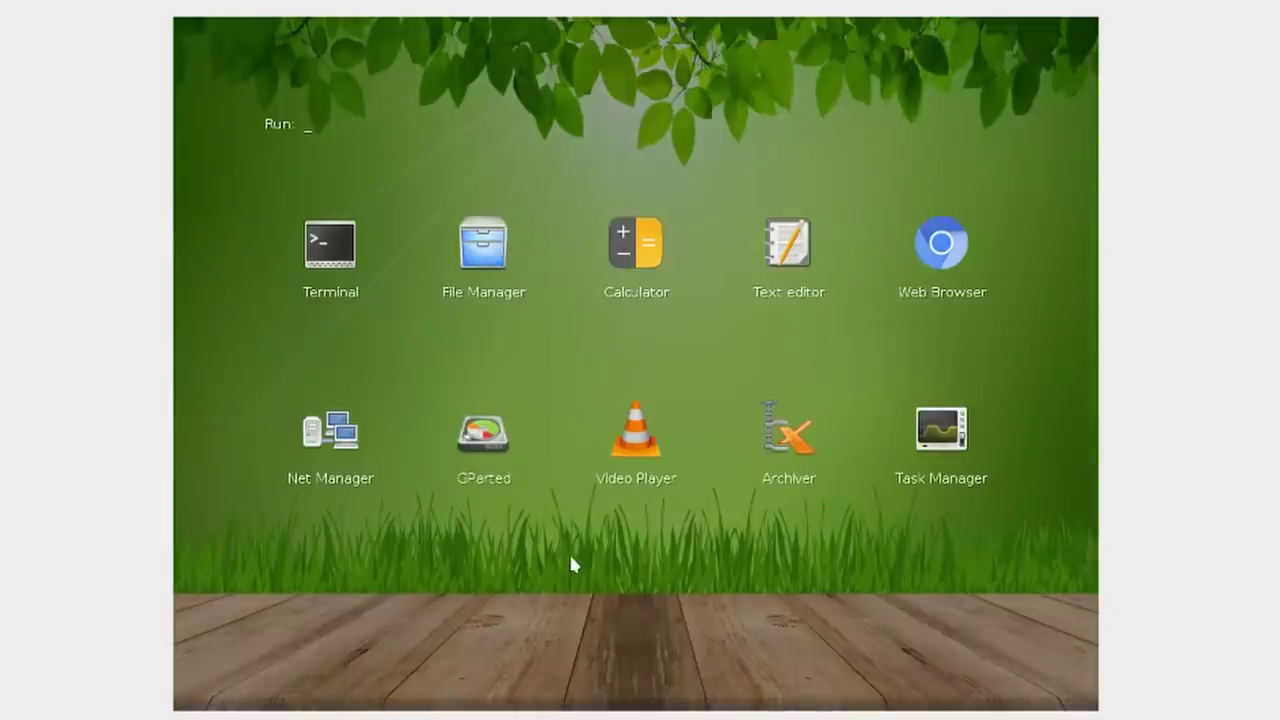
left_click(643, 457)
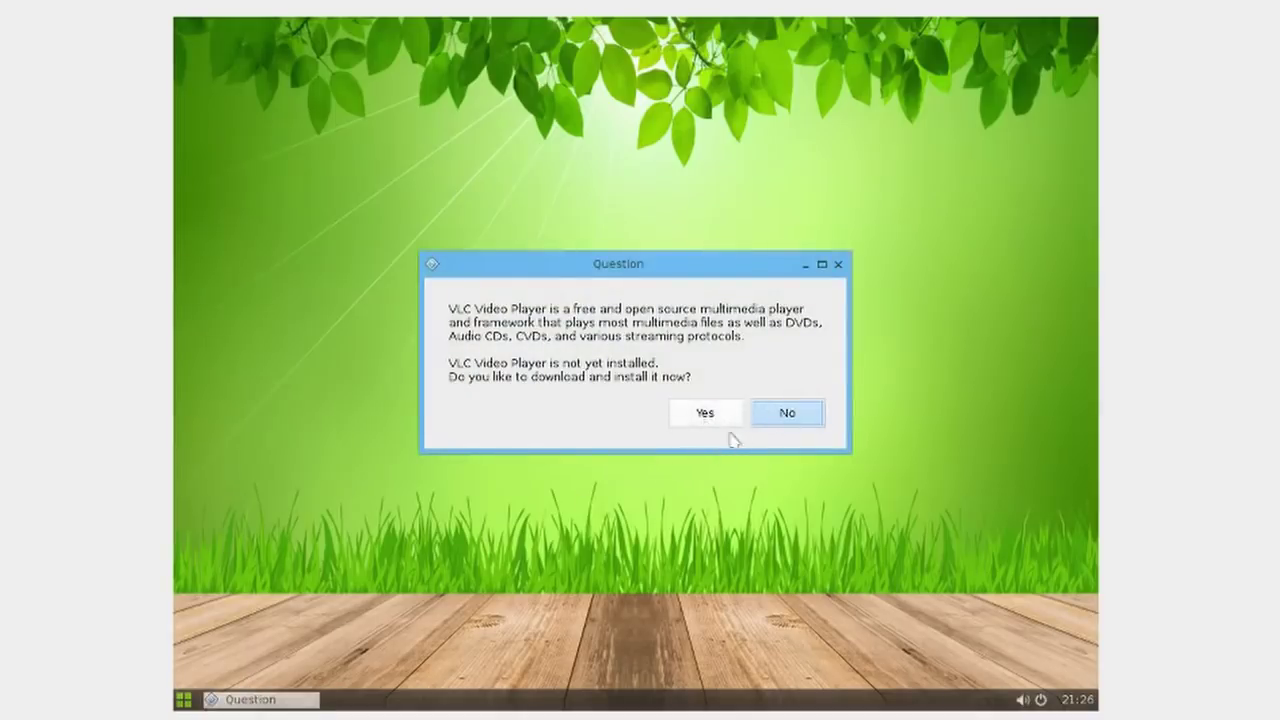
left_click(705, 414)
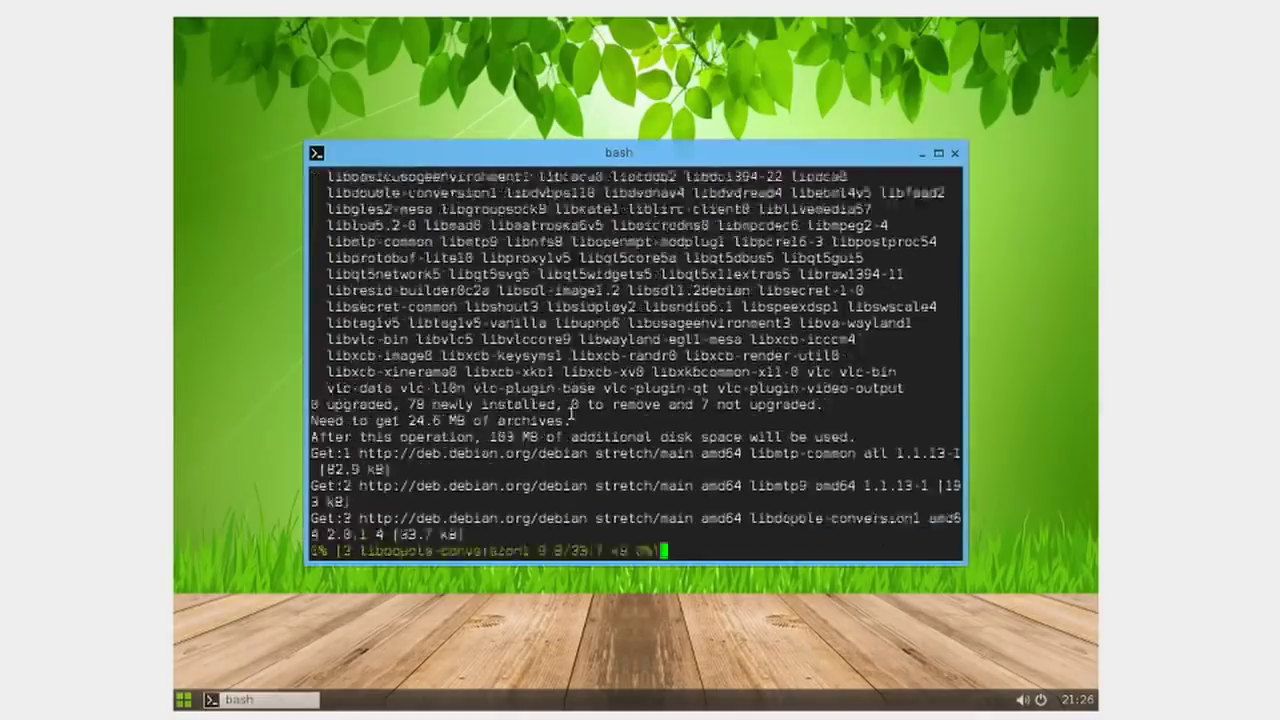
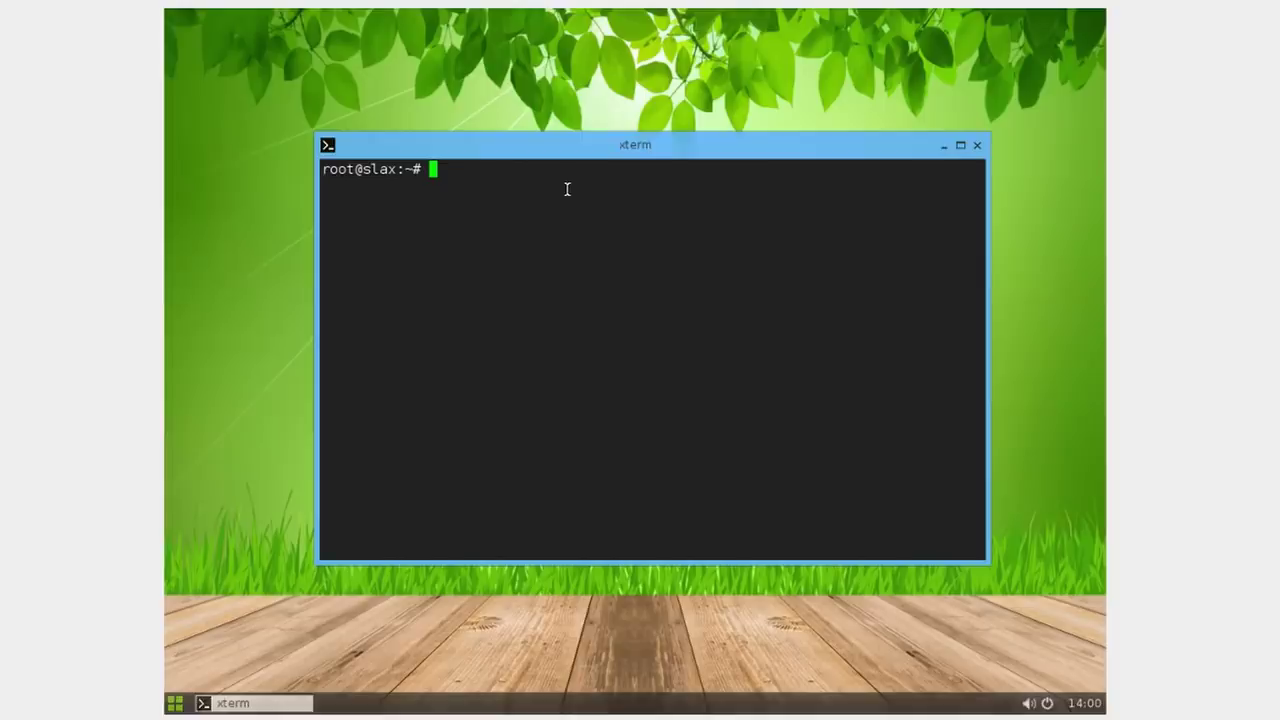
- Install GParted from the terminal with apt install gparted, answering Y to continue
type("apt install gparted")
key("Return")
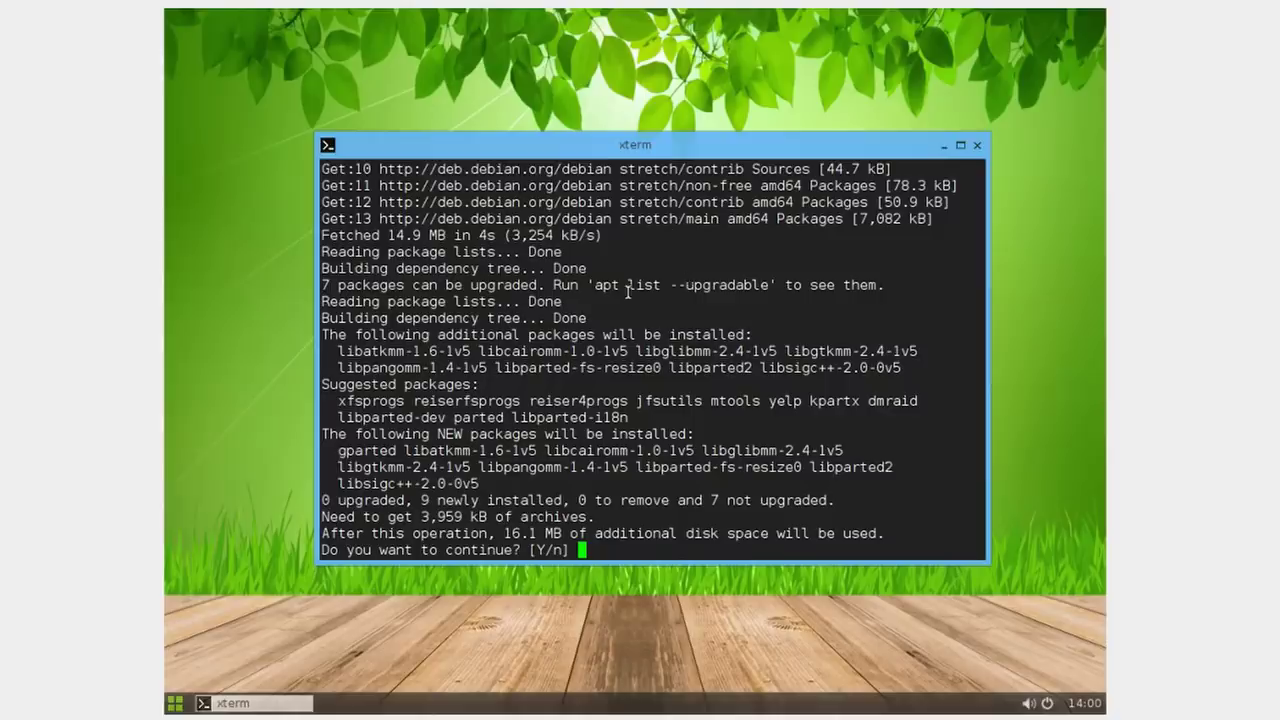
double_click(537, 551)
type("Y")
key("Return")
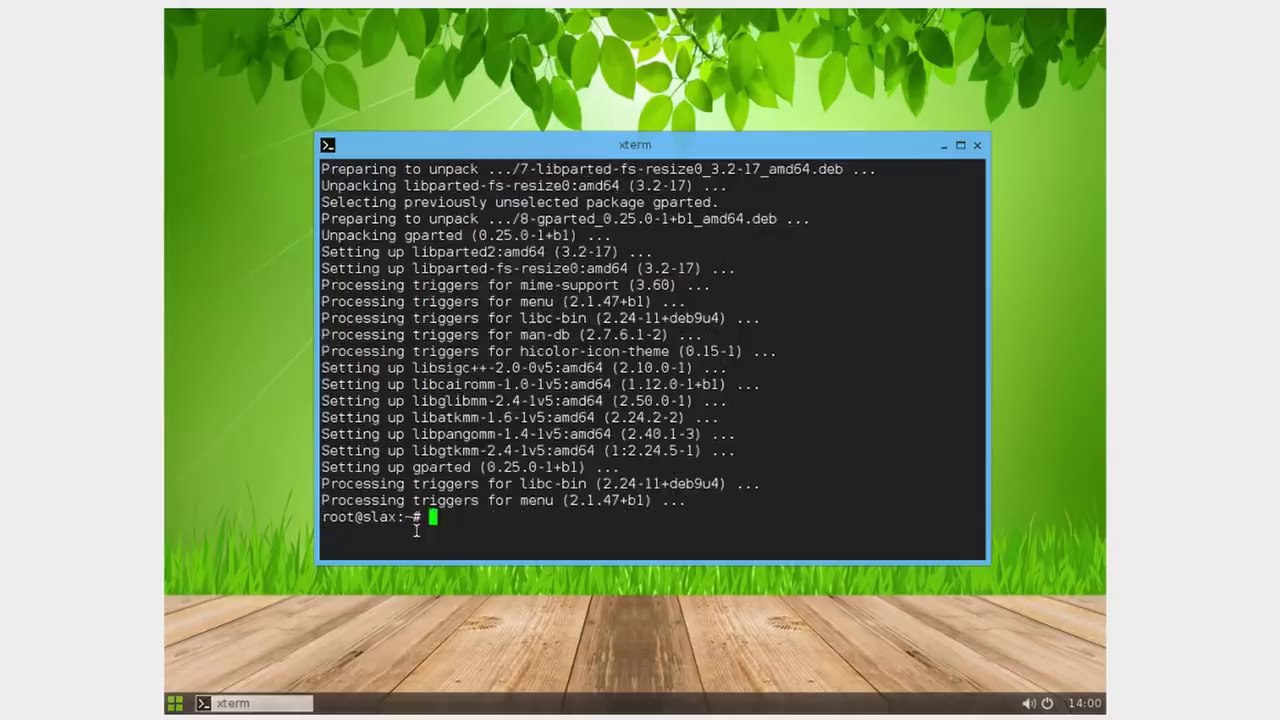
- Clear the terminal and start GParted from the command line
left_click(172, 703)
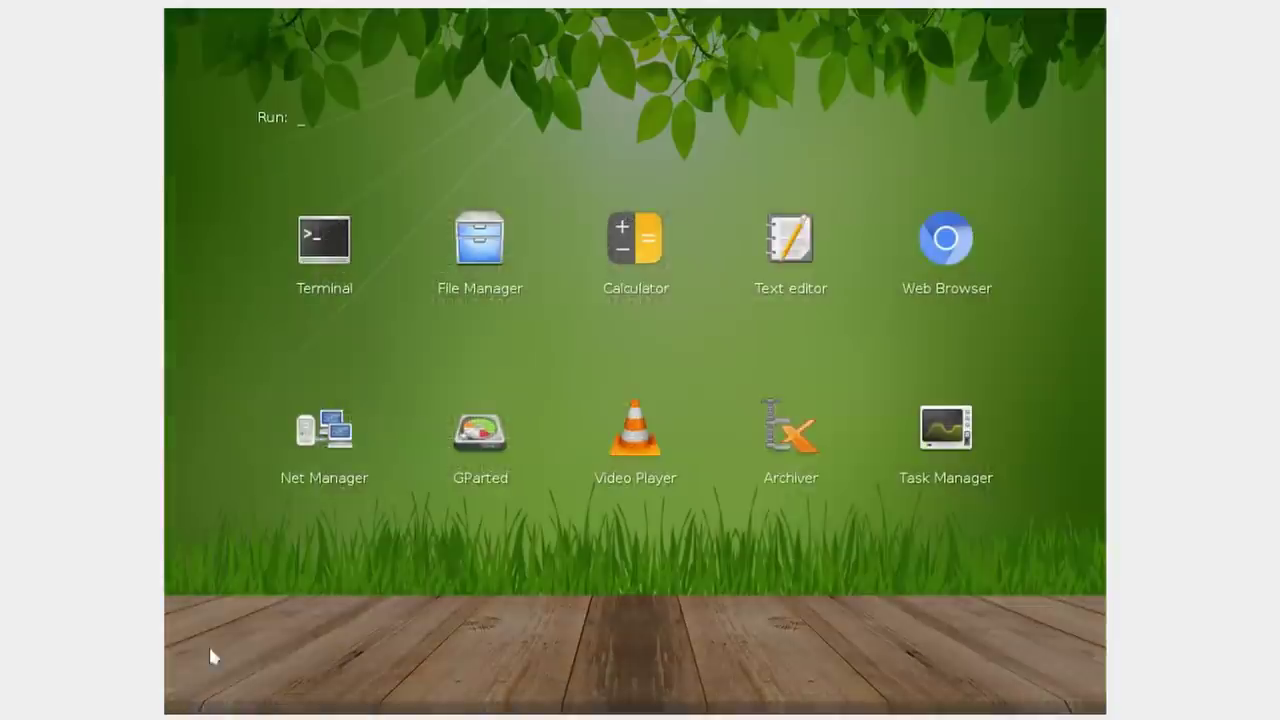
left_click(459, 392)
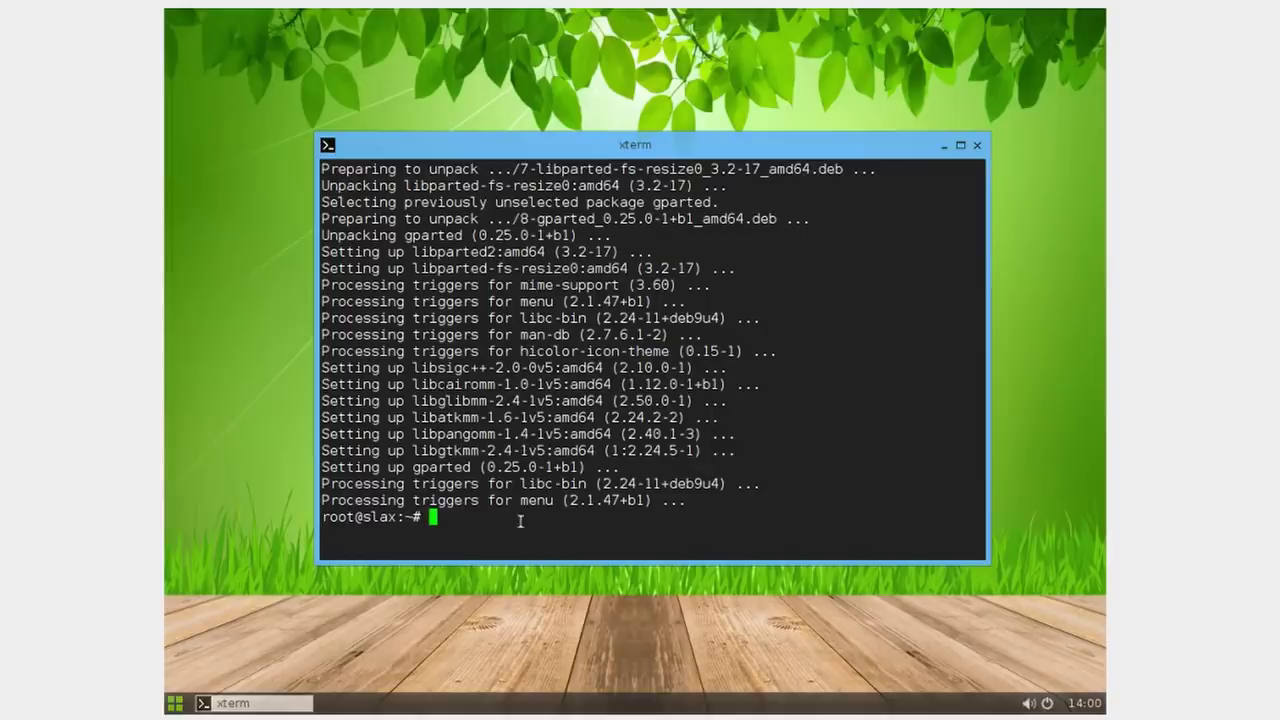
type("clear")
key("Return")
type("gparte")
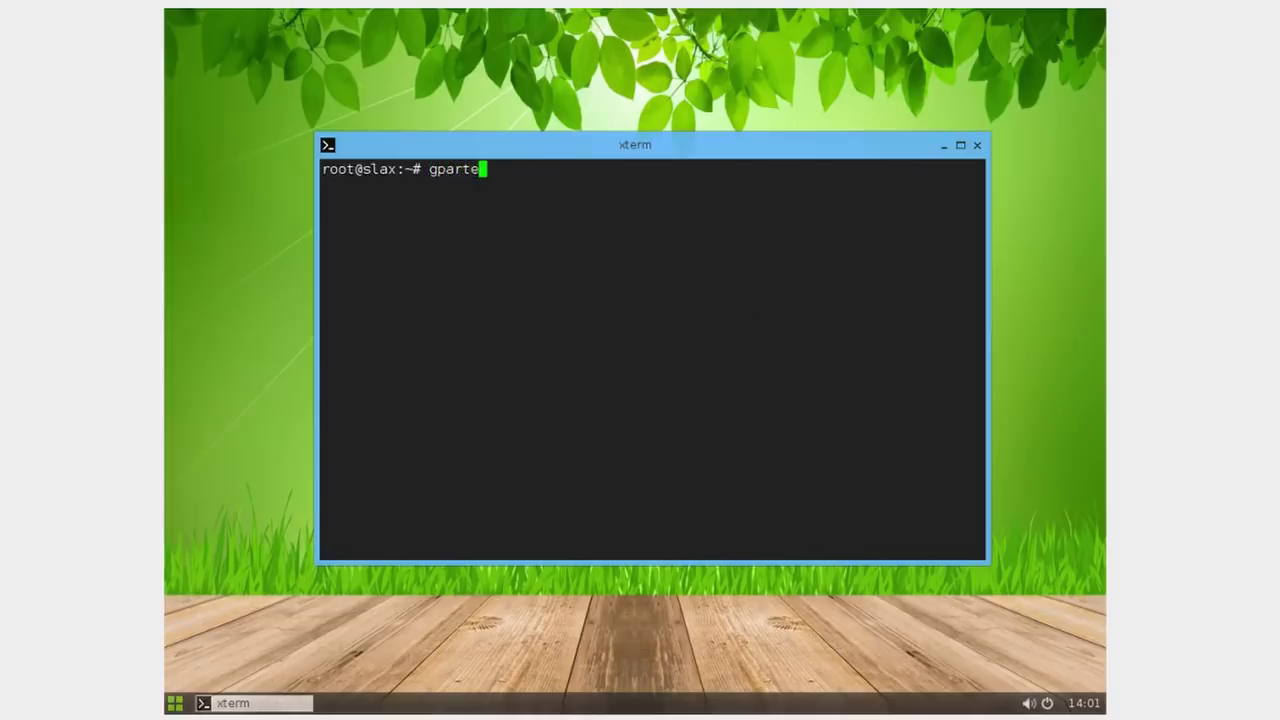
key("Return")
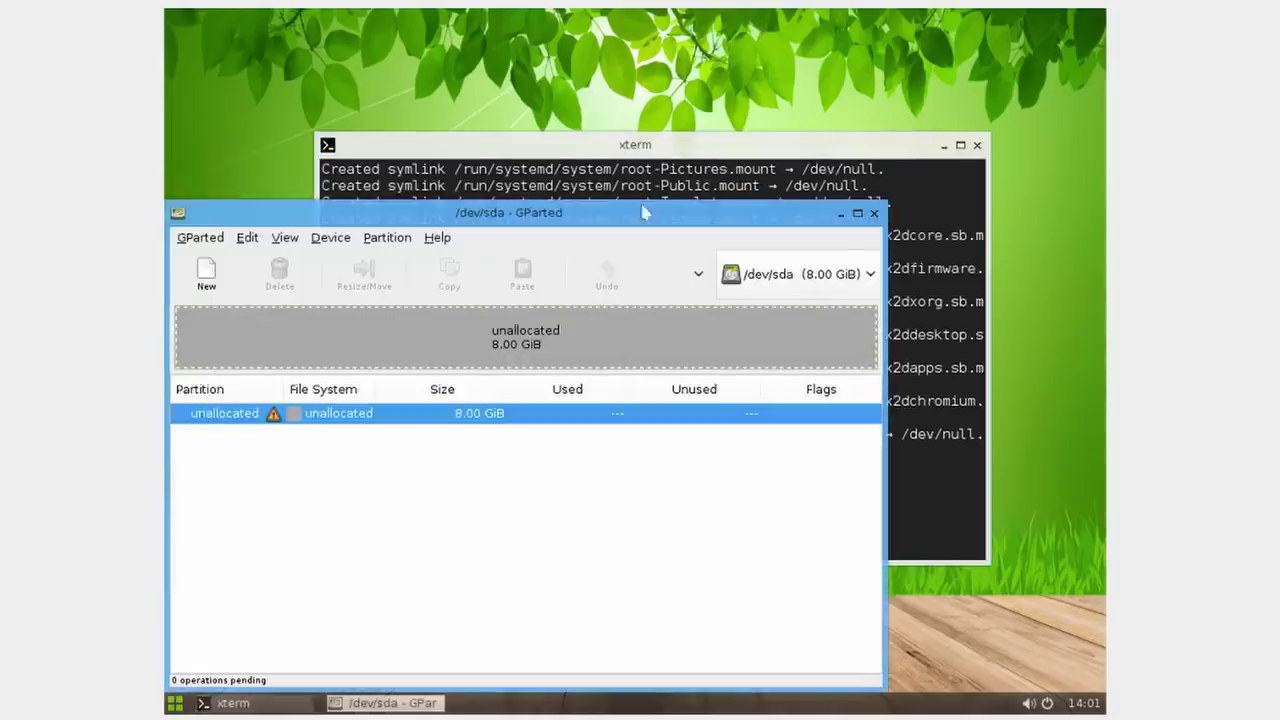
- Create a new msdos partition table on /dev/sda
left_click_drag(657, 219, 745, 92)
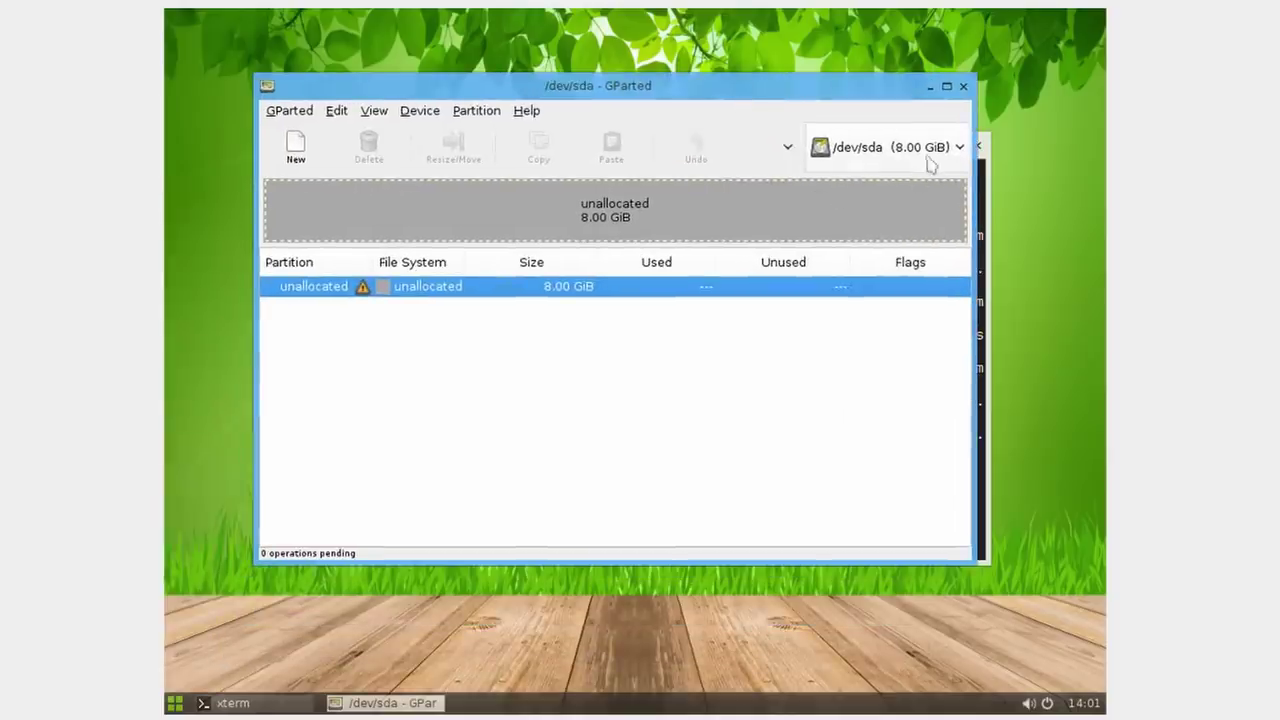
right_click(440, 286)
left_click(412, 116)
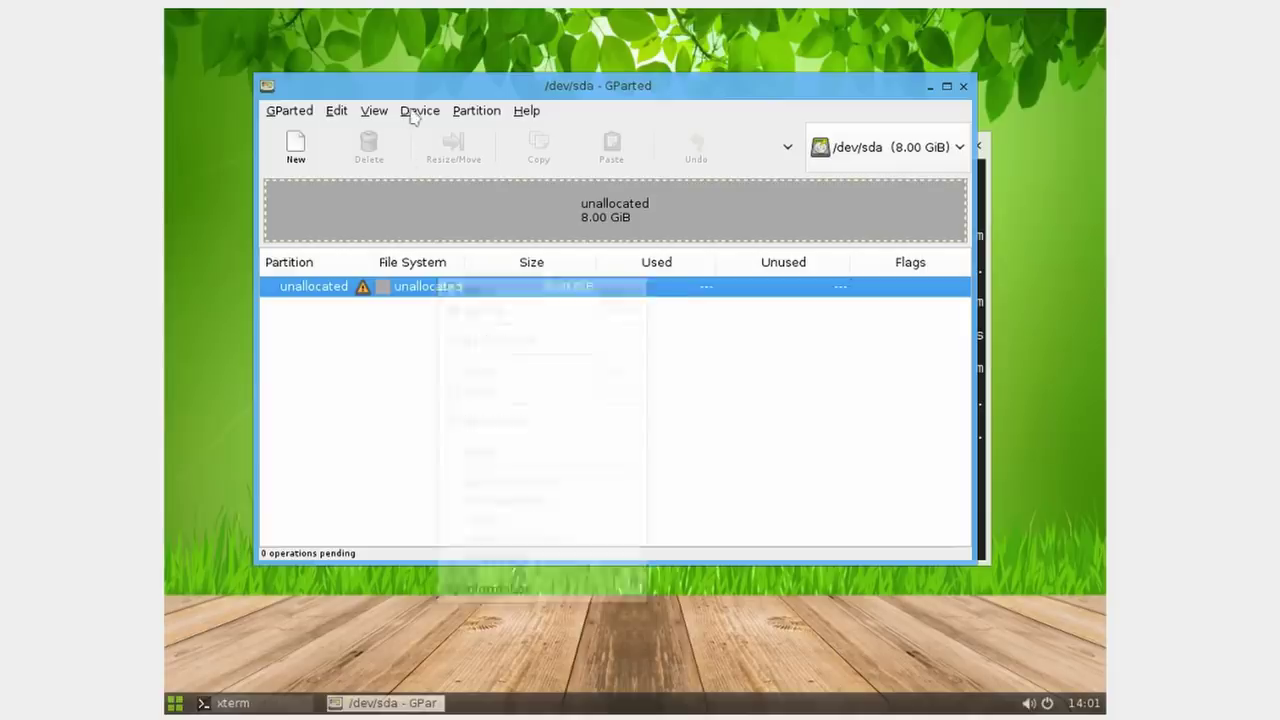
left_click(411, 118)
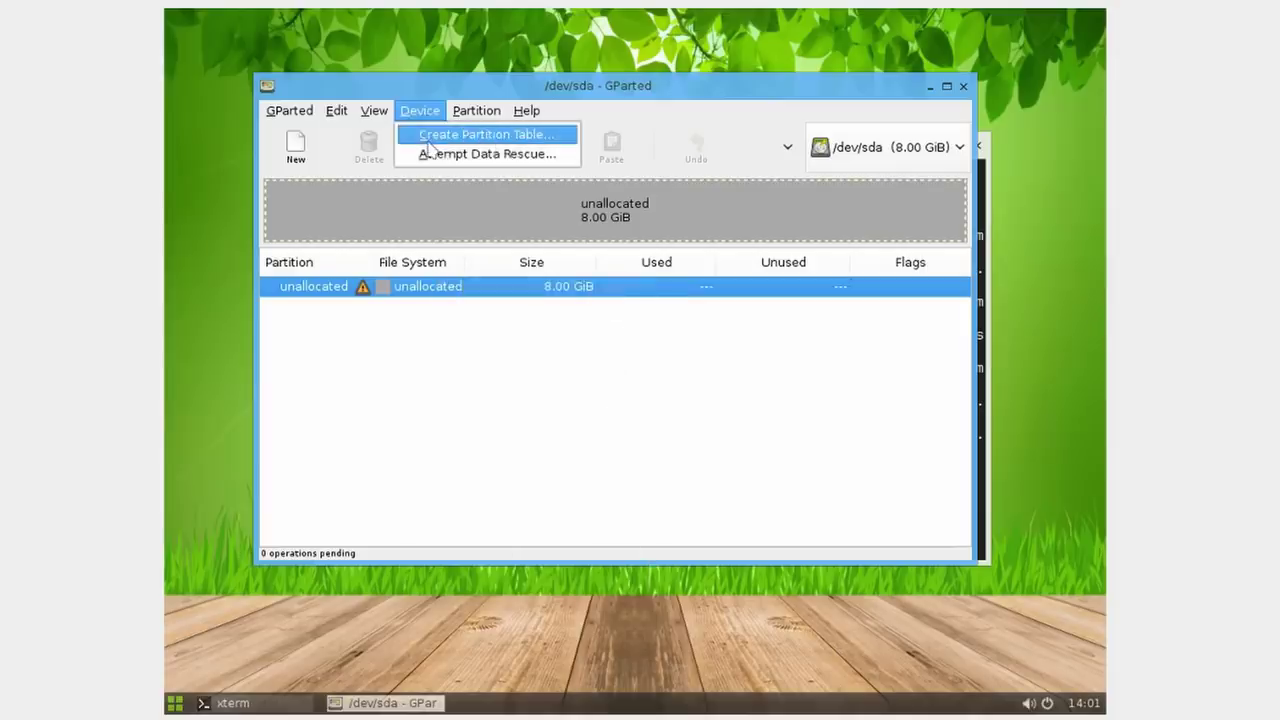
left_click(429, 140)
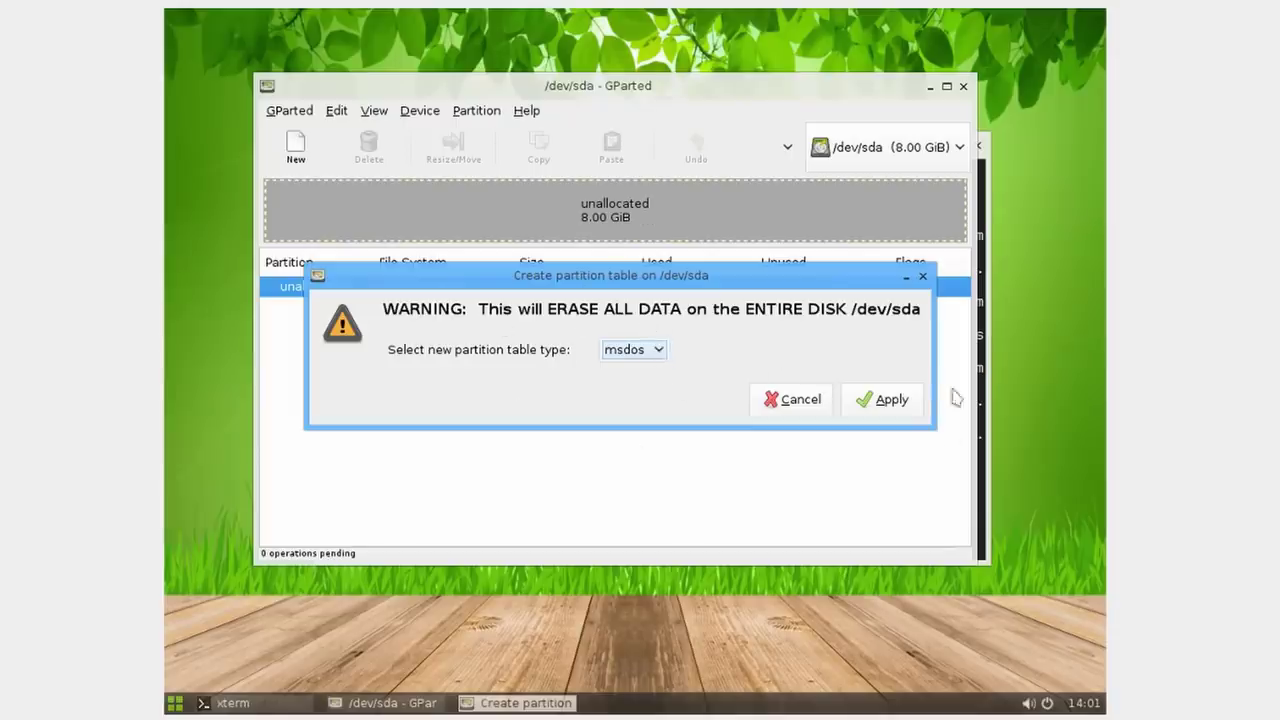
left_click(901, 401)
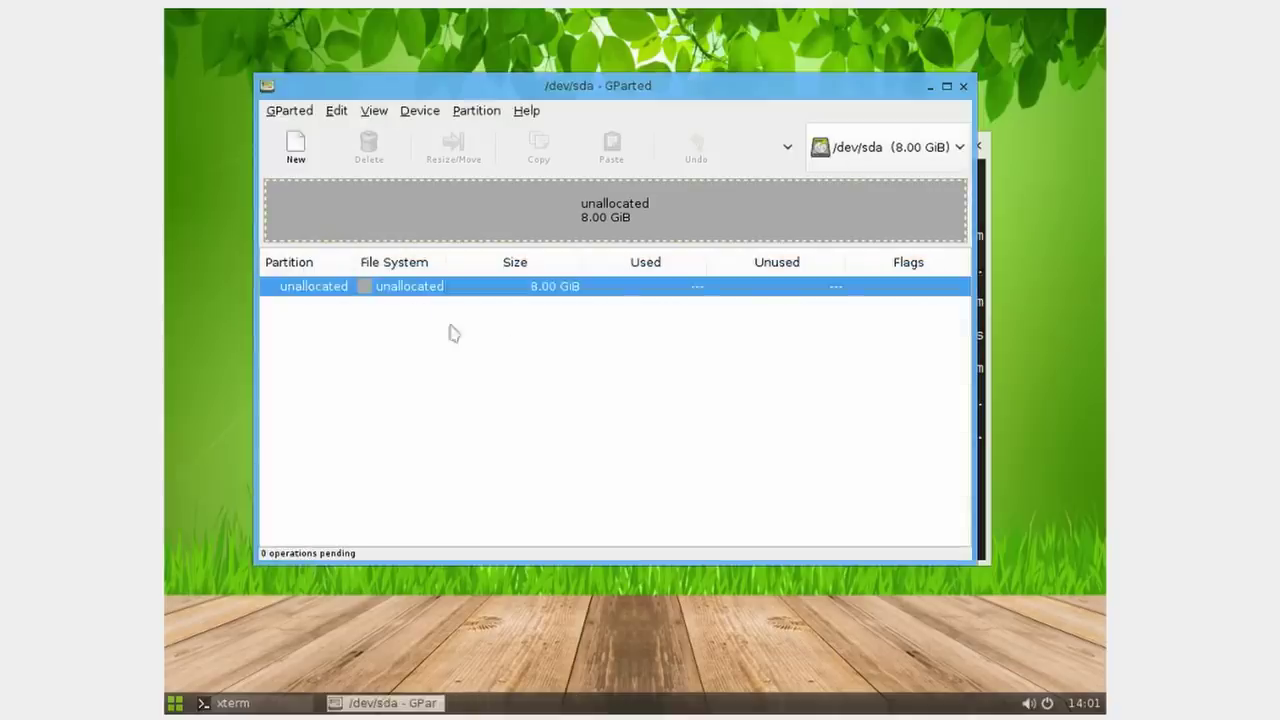
- Add a primary ext4 partition of 8191 MiB labelled slax in the unallocated space of /dev/sda
right_click(392, 286)
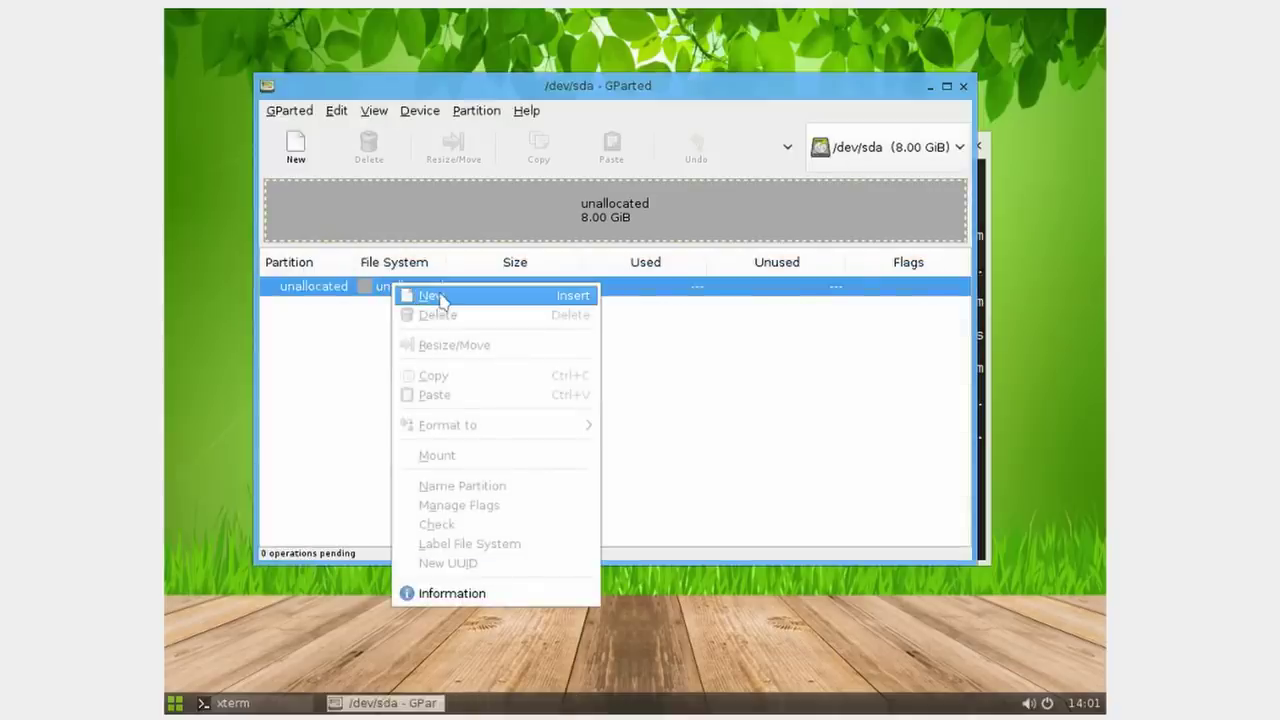
left_click(749, 370)
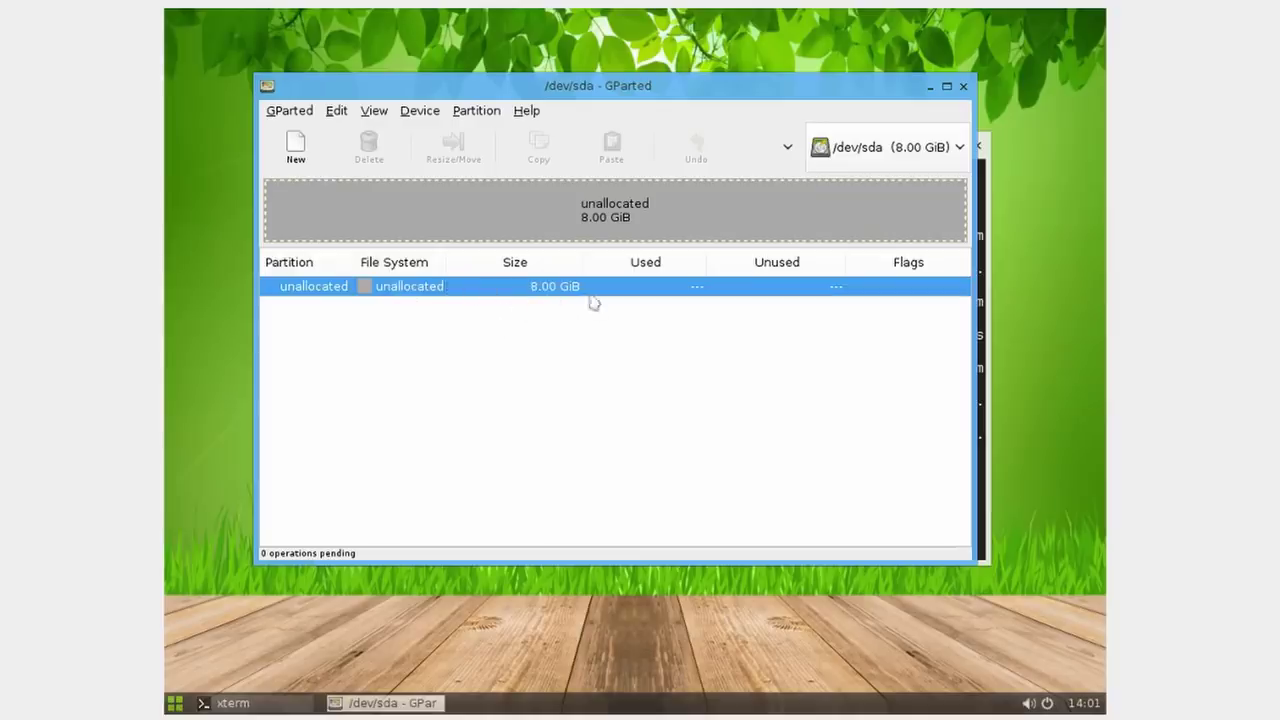
right_click(501, 286)
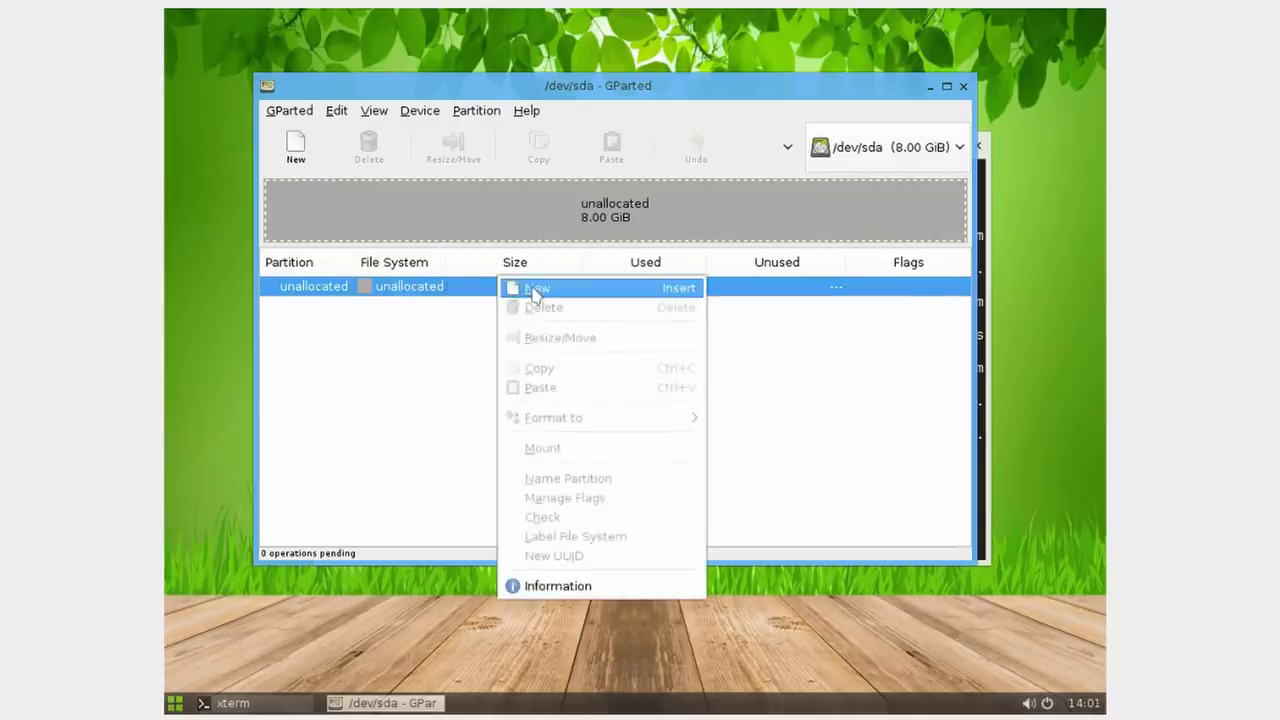
left_click(535, 290)
left_click_drag(647, 231, 608, 211)
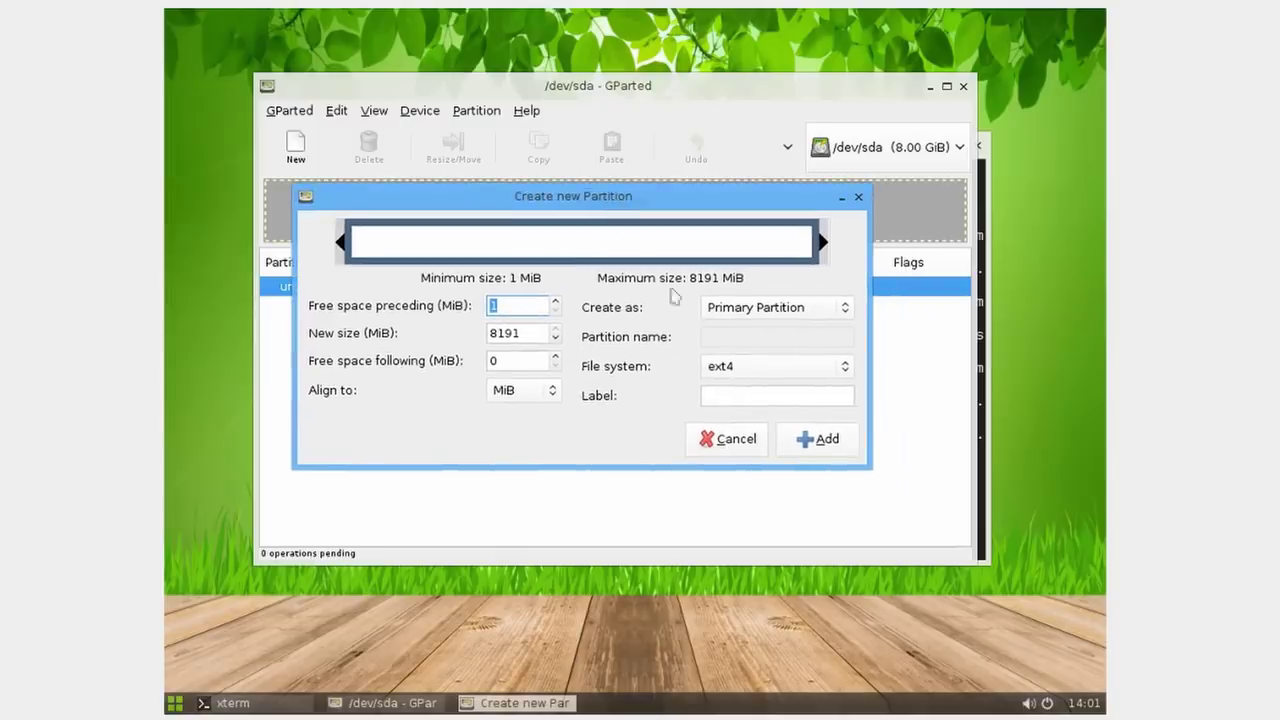
mouse_move(820, 250)
left_mouse_down()
mouse_move(728, 258)
mouse_move(837, 269)
left_mouse_up()
left_click_drag(510, 211, 532, 209)
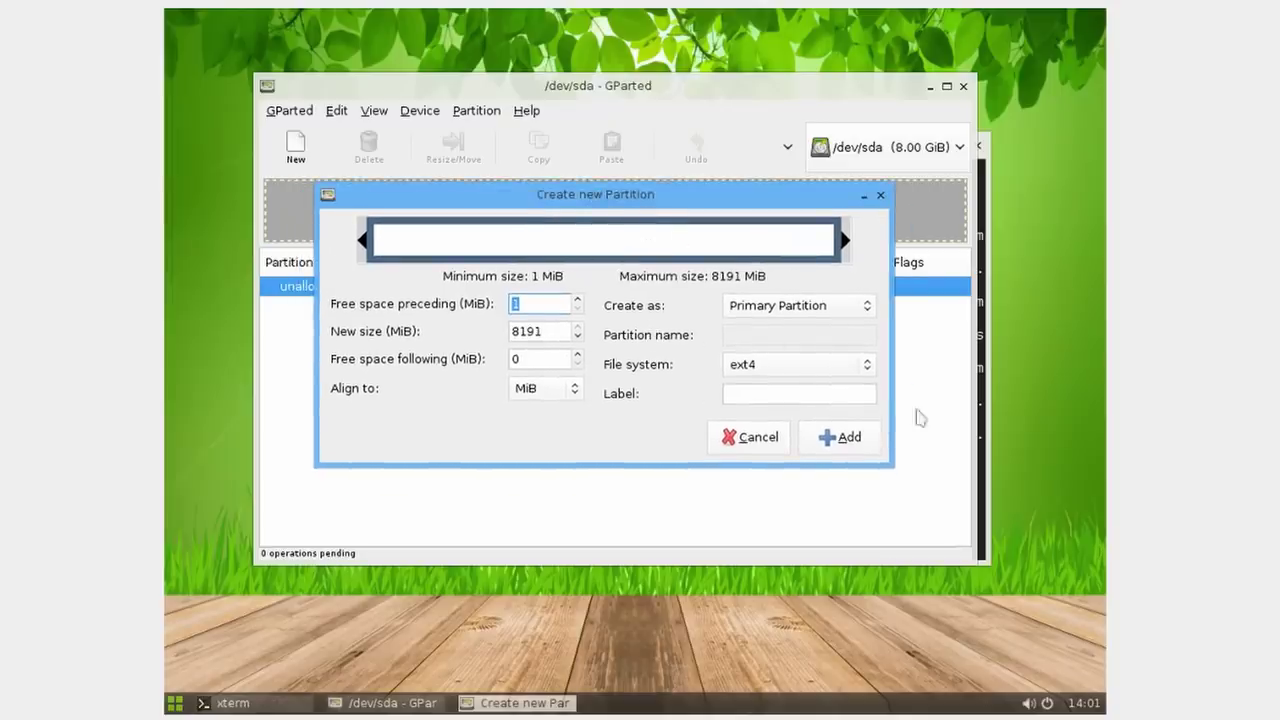
left_click(800, 370)
left_click(803, 367)
left_click(800, 392)
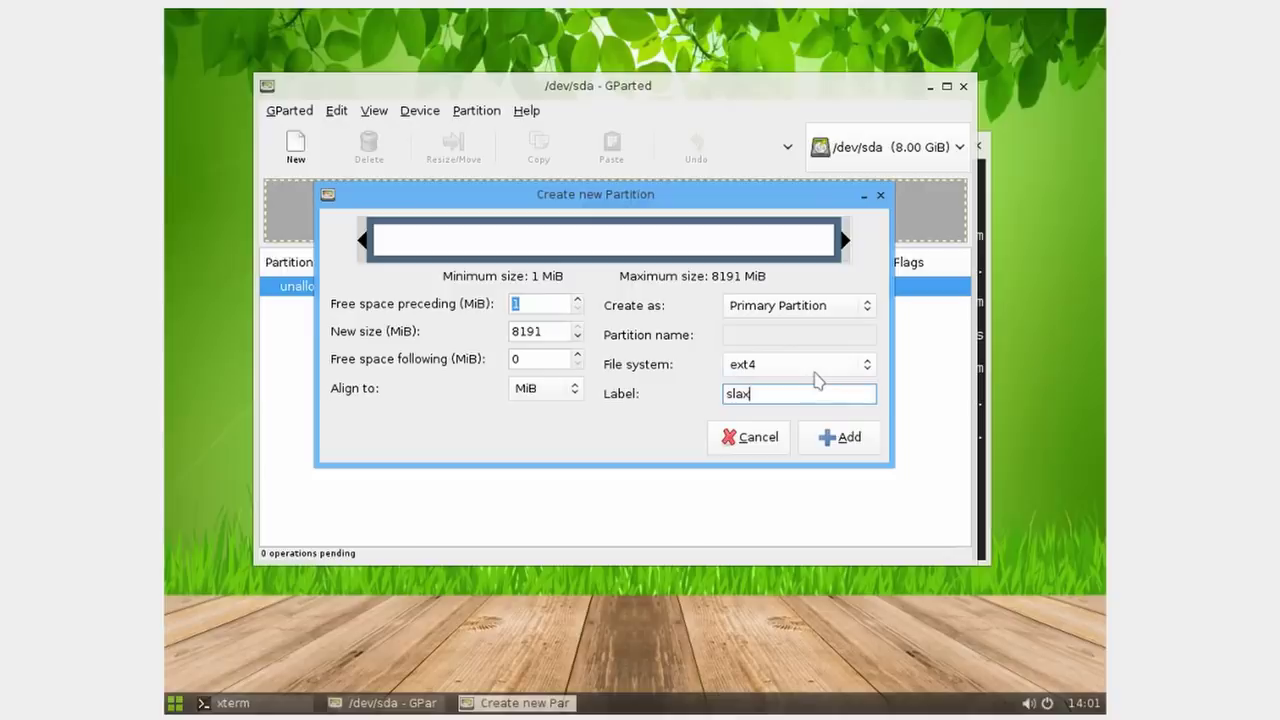
left_click(837, 444)
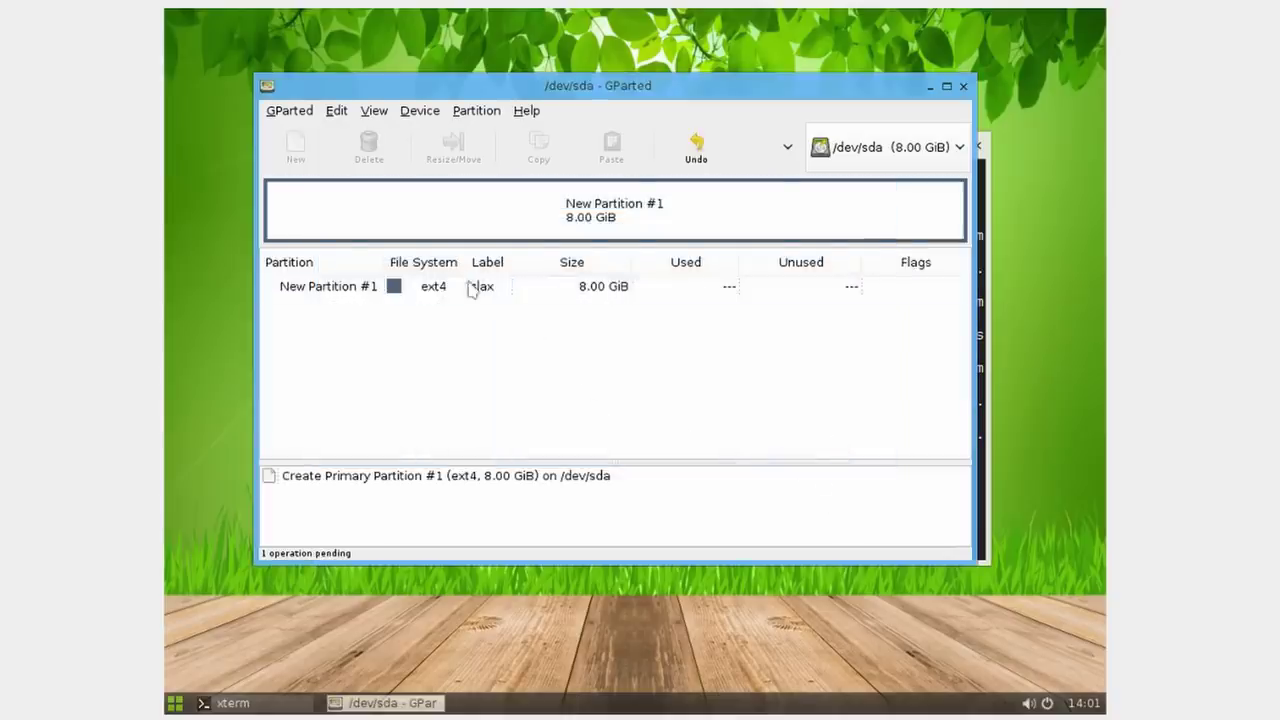
- Maximize the GParted window and apply the pending partition creation on /dev/sda, dismissing the progress report when it completes
left_click(471, 286)
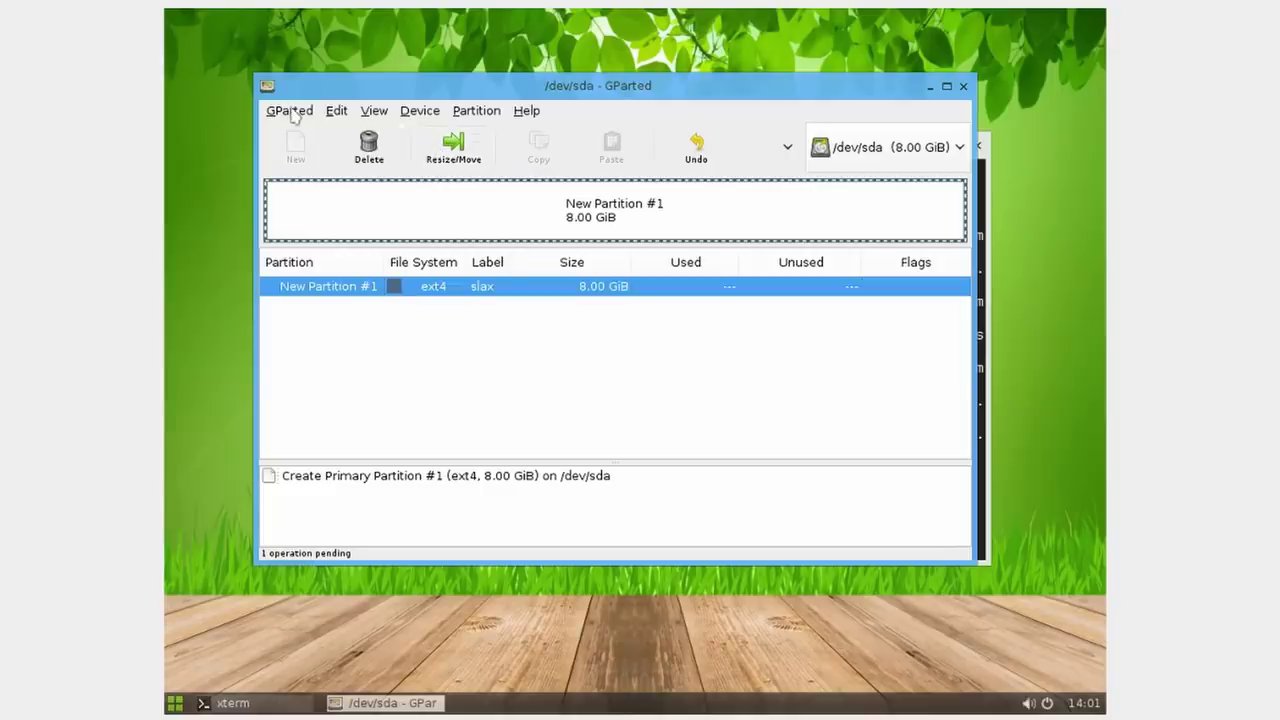
left_click(789, 147)
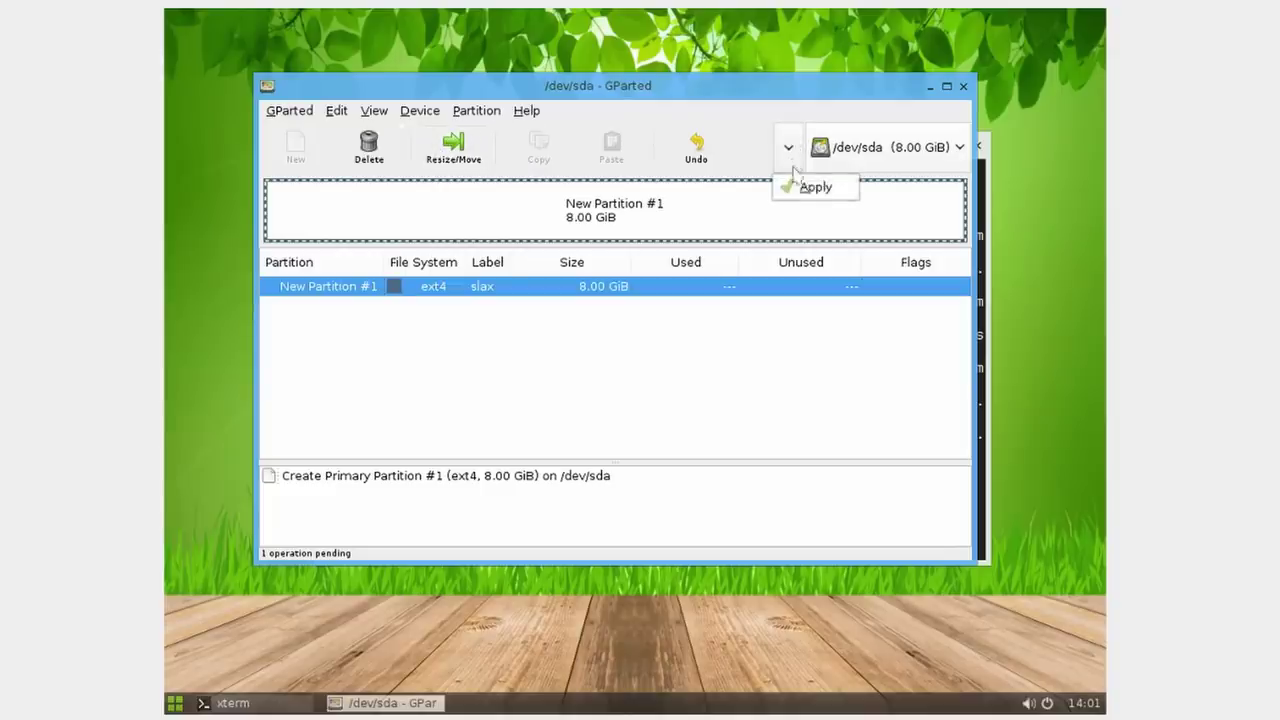
left_click(957, 88)
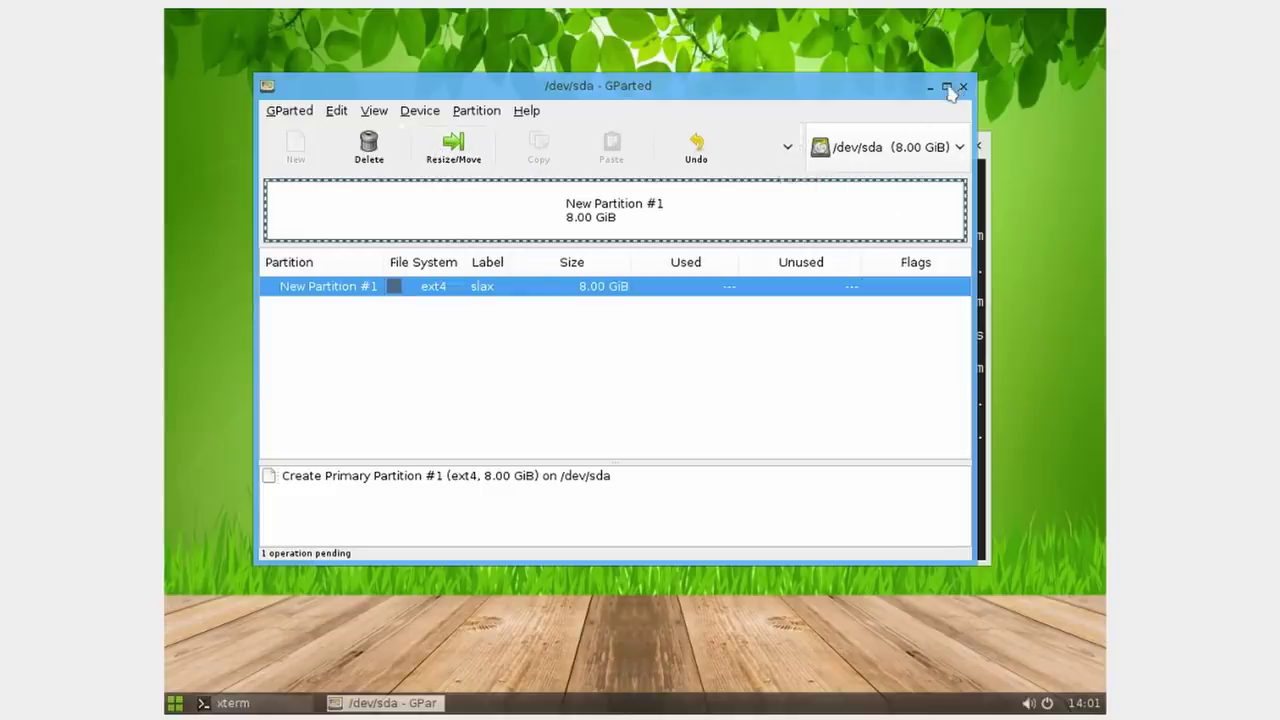
left_click(948, 86)
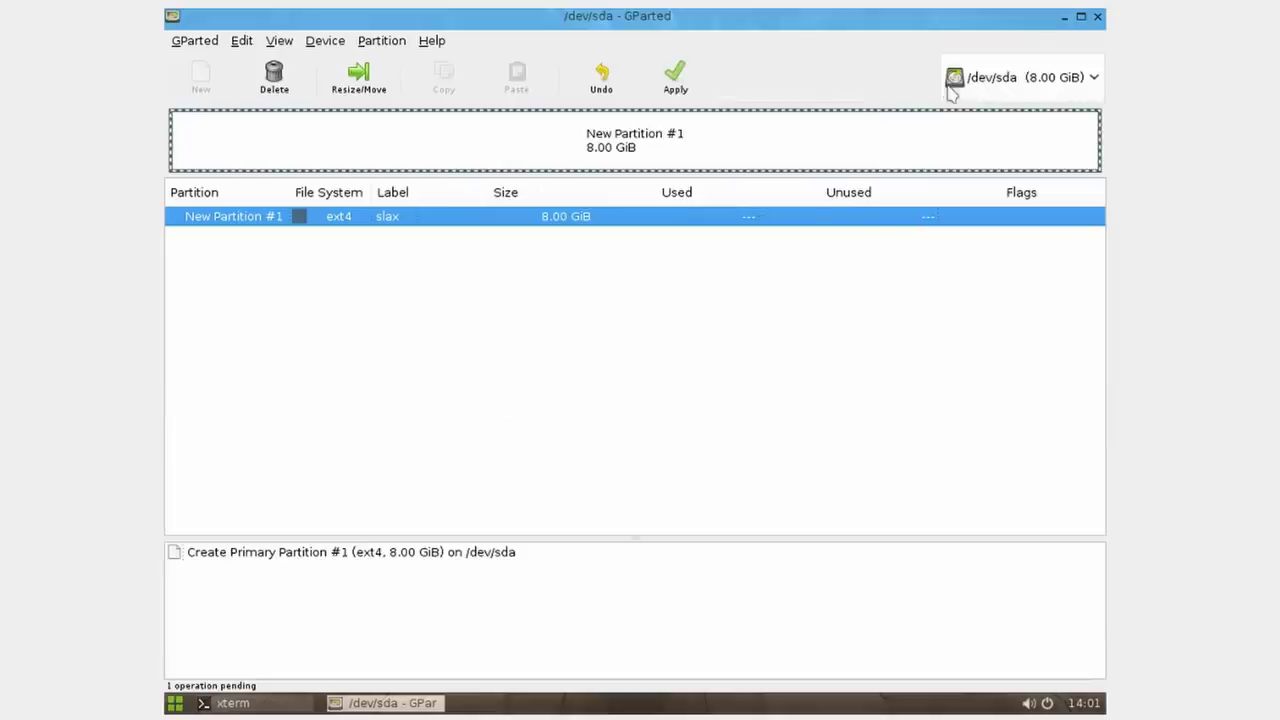
left_click(684, 86)
left_click(857, 431)
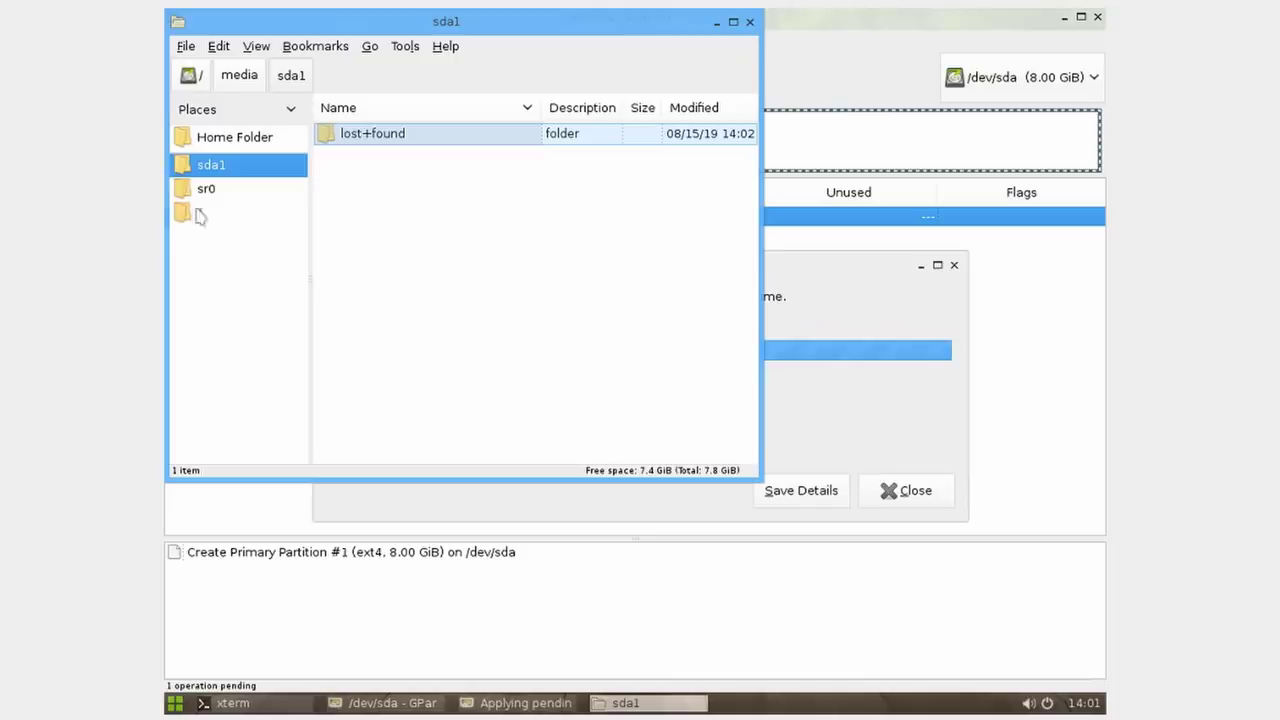
left_click(908, 490)
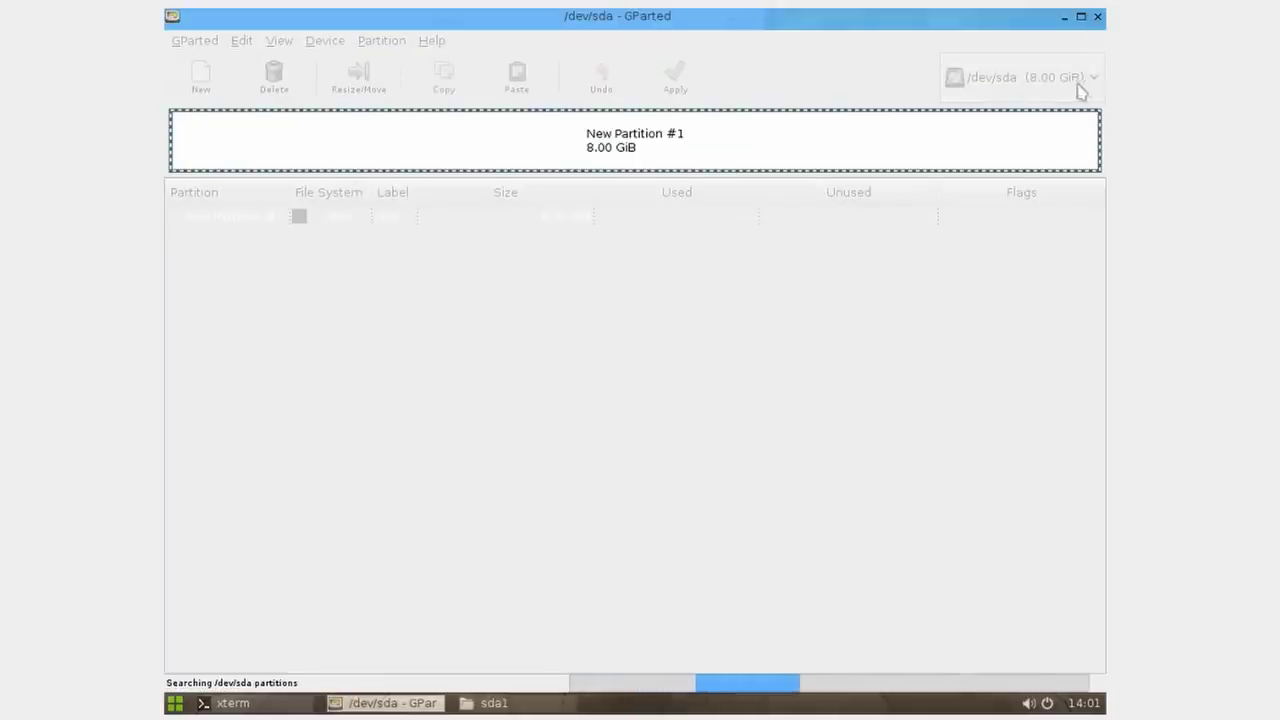
- Close GParted, the sda1 file manager window and the terminal
left_click(1097, 17)
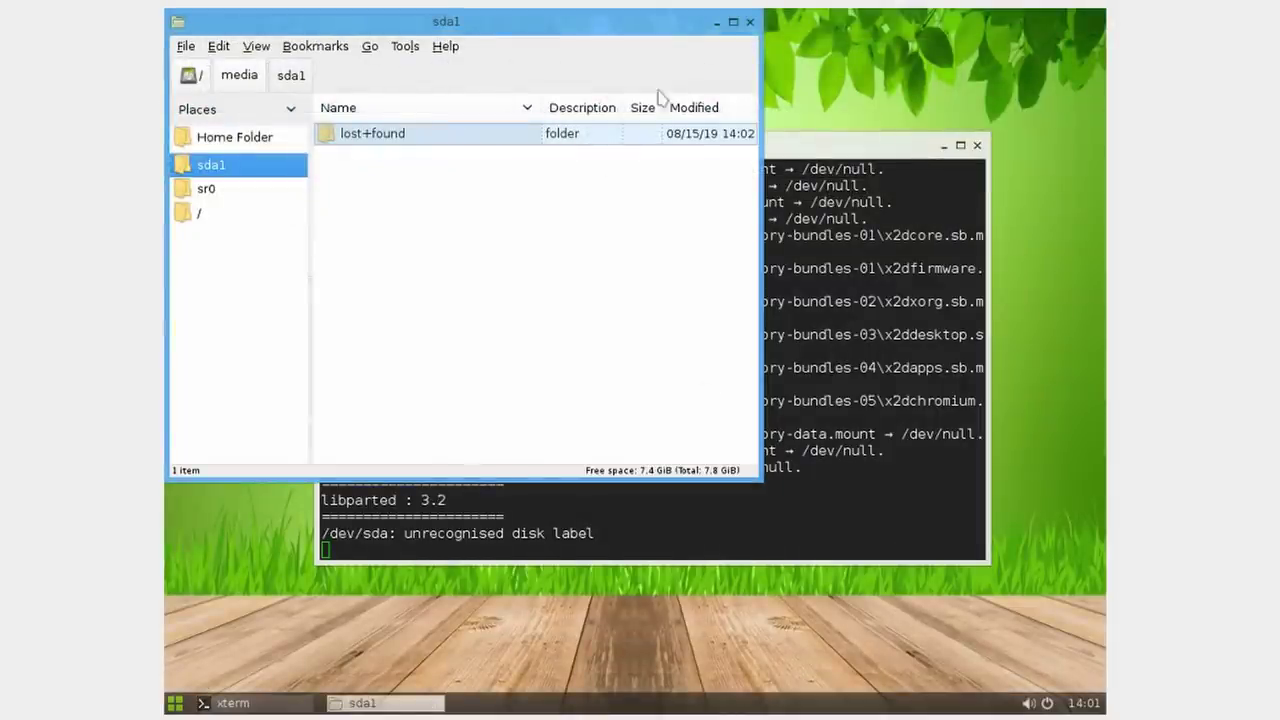
left_click(749, 21)
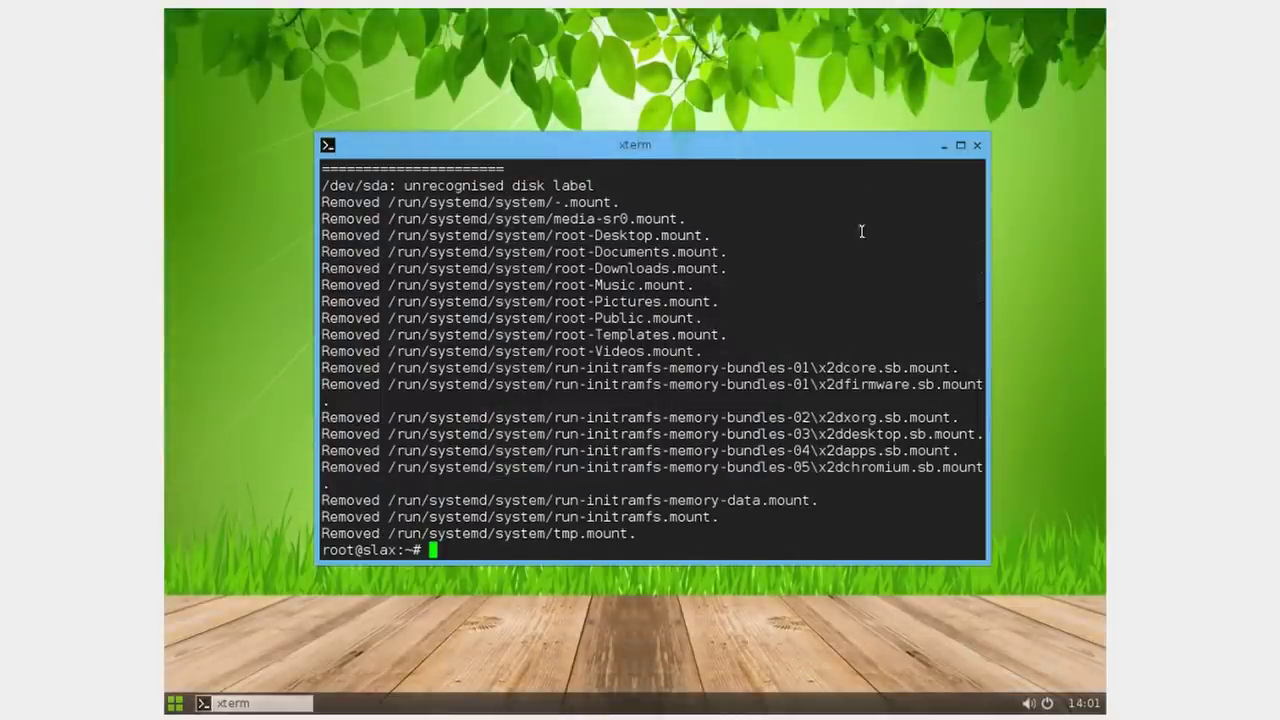
left_click(977, 145)
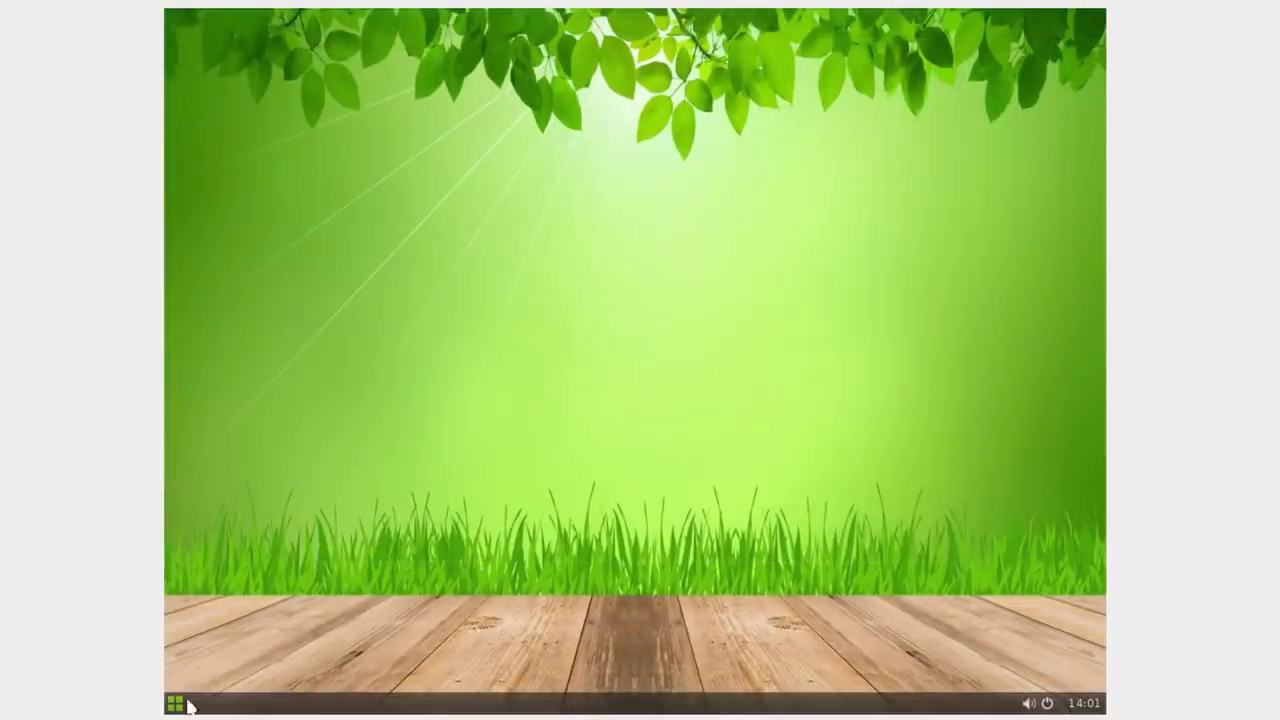
- Open the file manager and look through the contents of the new sda1 partition and the other listed places
left_click(176, 704)
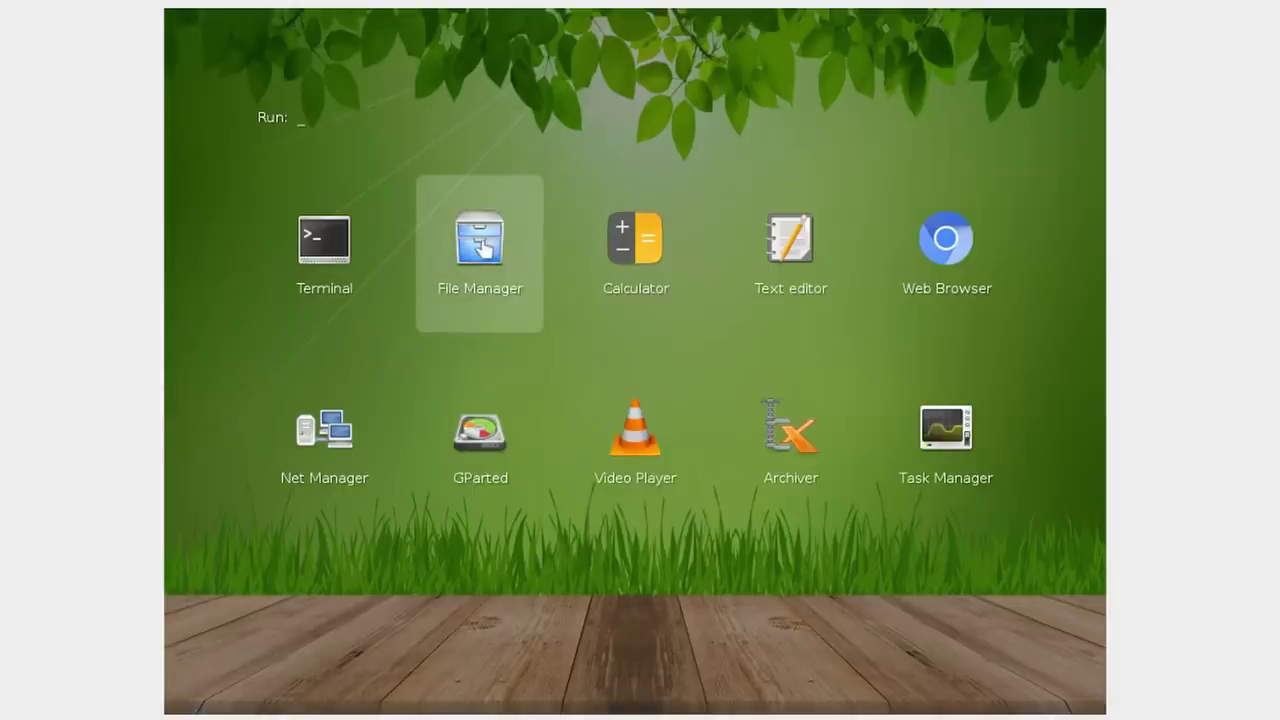
left_click(489, 254)
left_click_drag(505, 24, 645, 88)
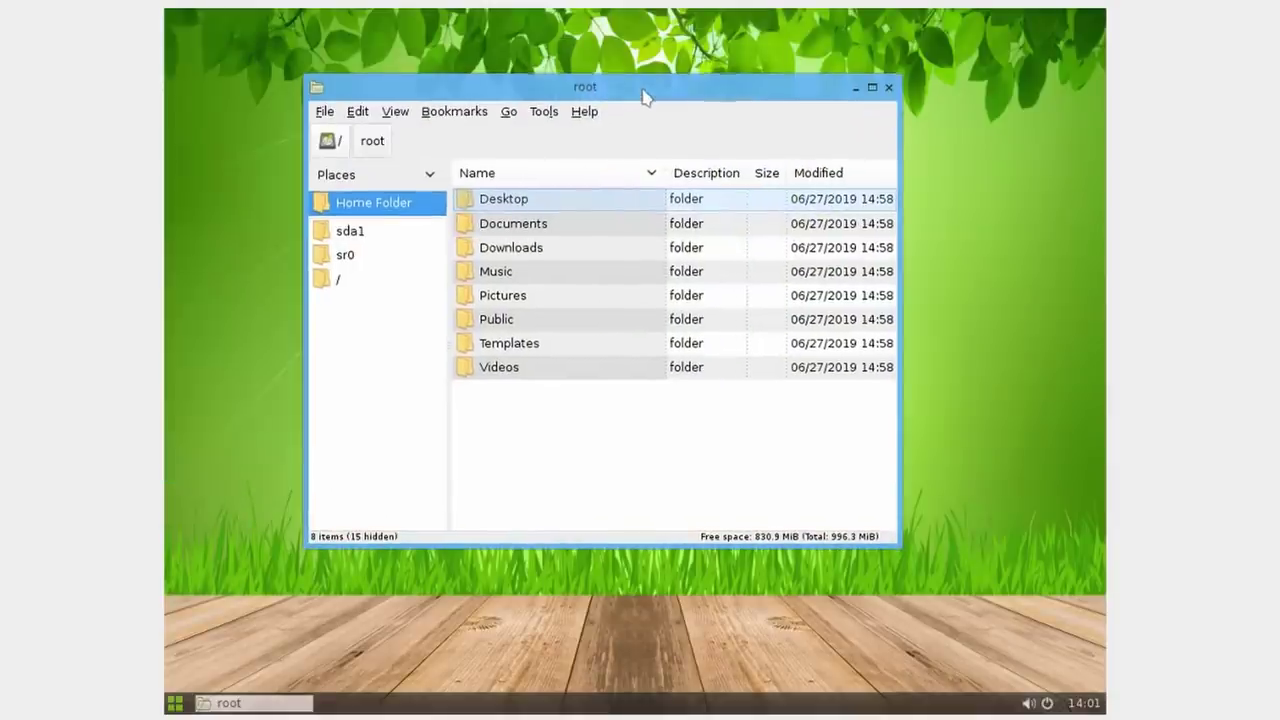
left_click(357, 231)
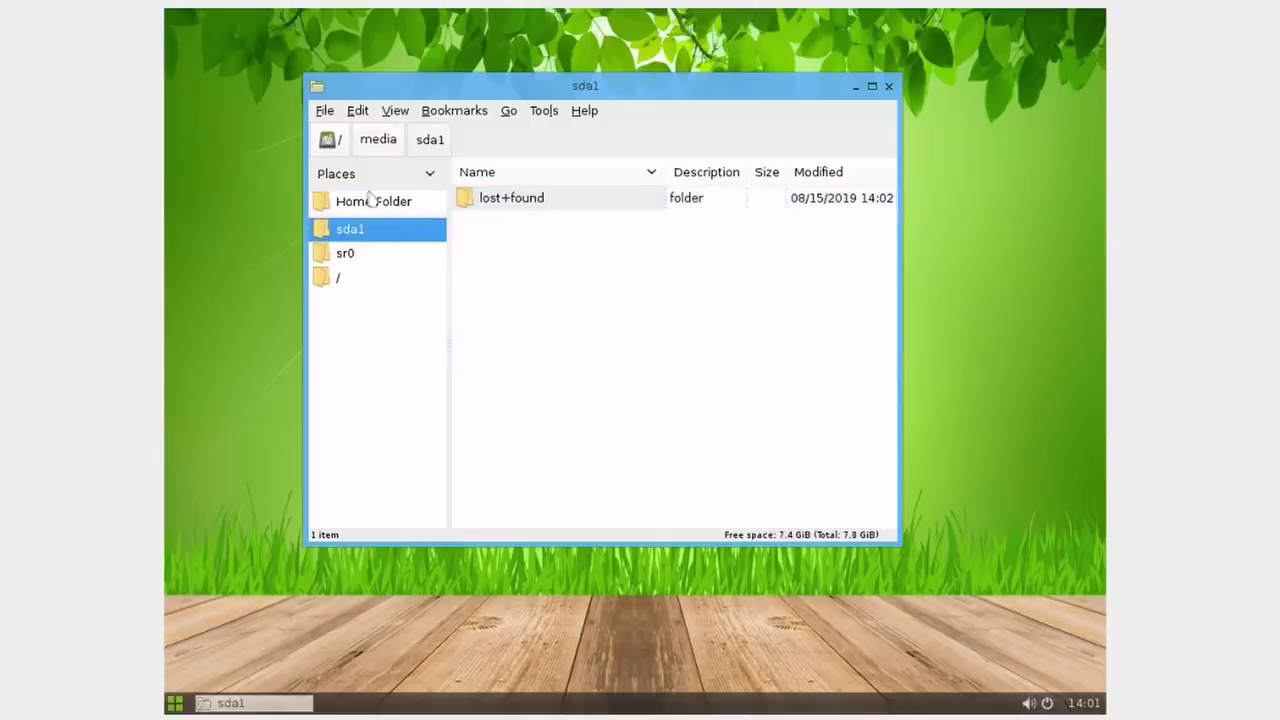
left_click(395, 203)
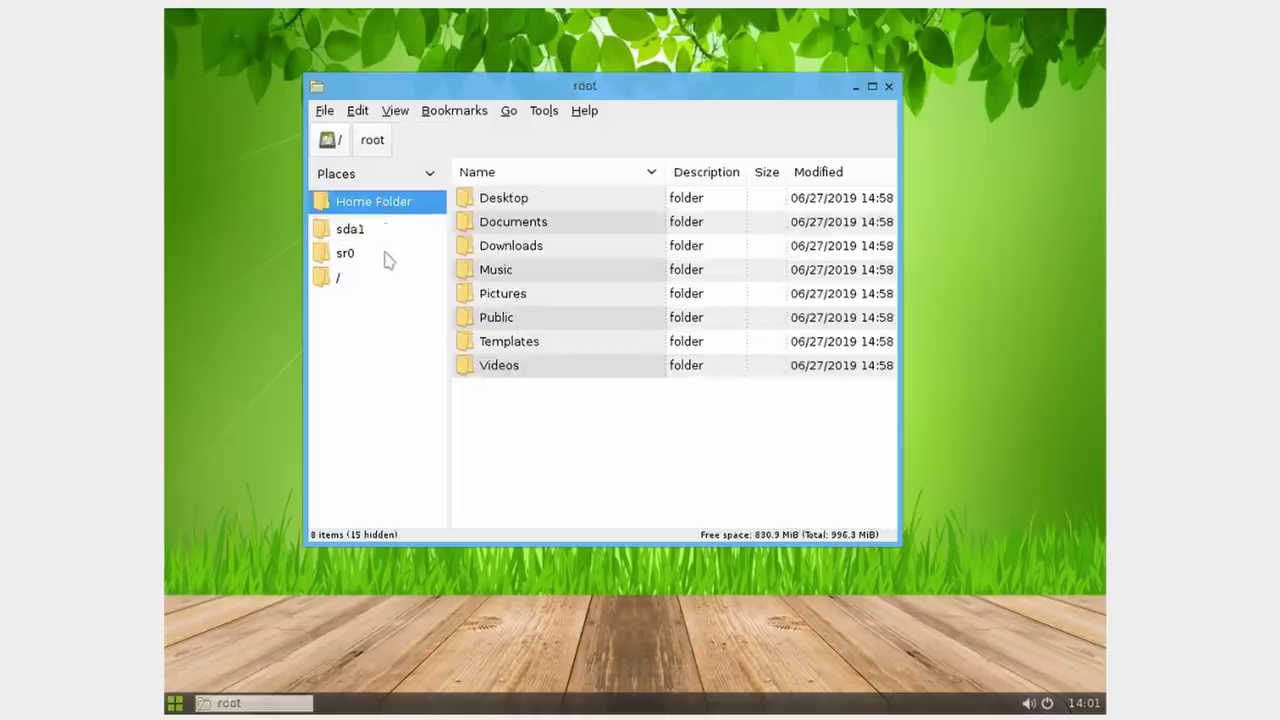
left_click(386, 255)
left_click(392, 178)
left_click(366, 205)
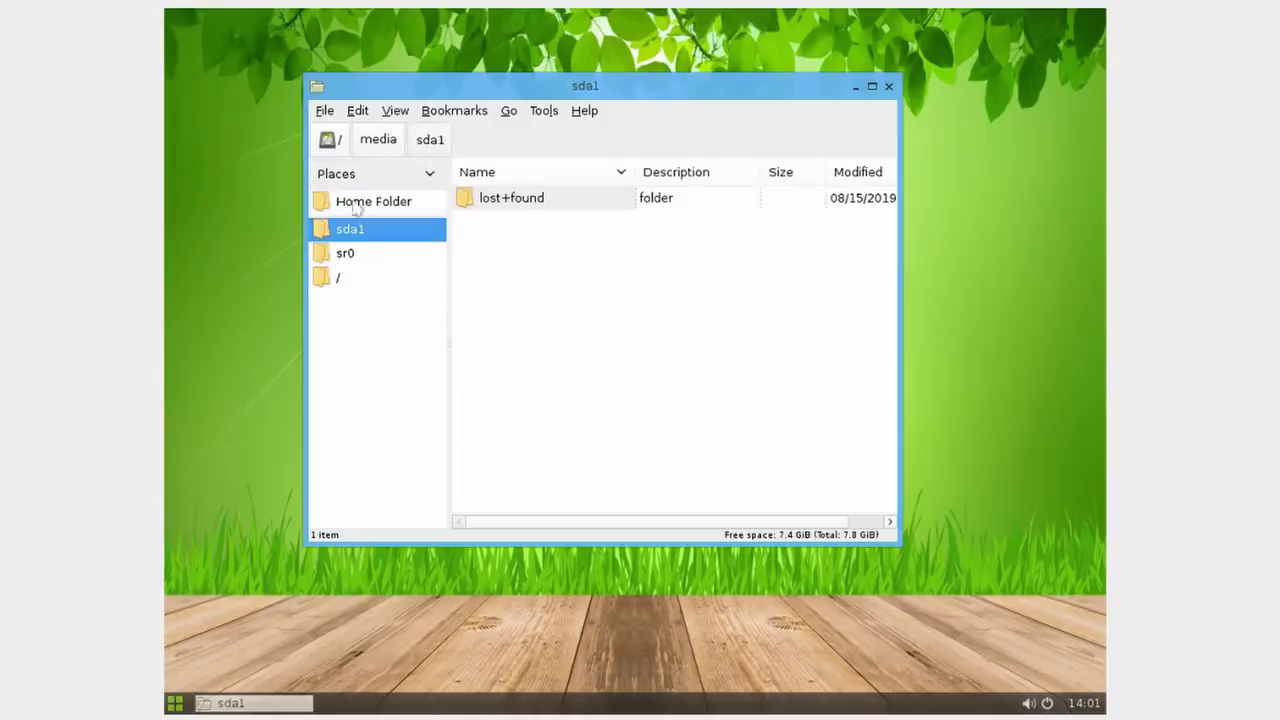
- Replace the sda1 file manager window with a new one showing the contents of sr0, placed near the middle of the desktop
left_click(175, 702)
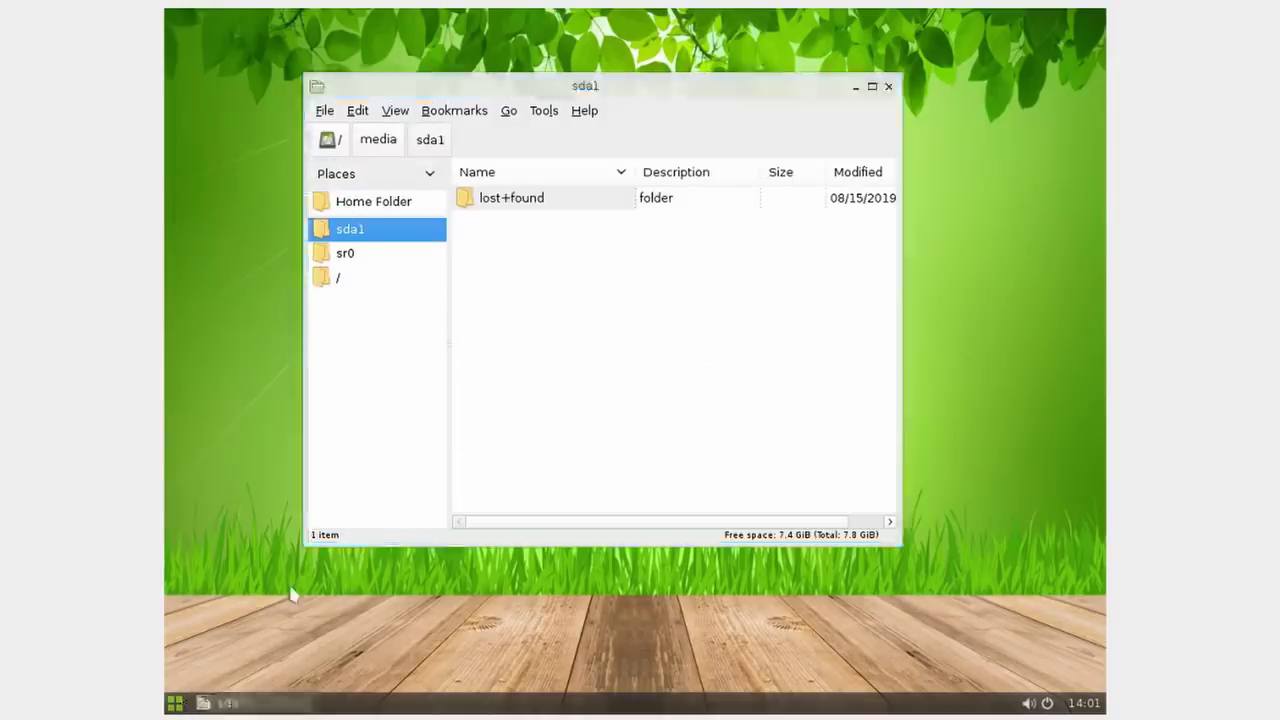
left_click(474, 262)
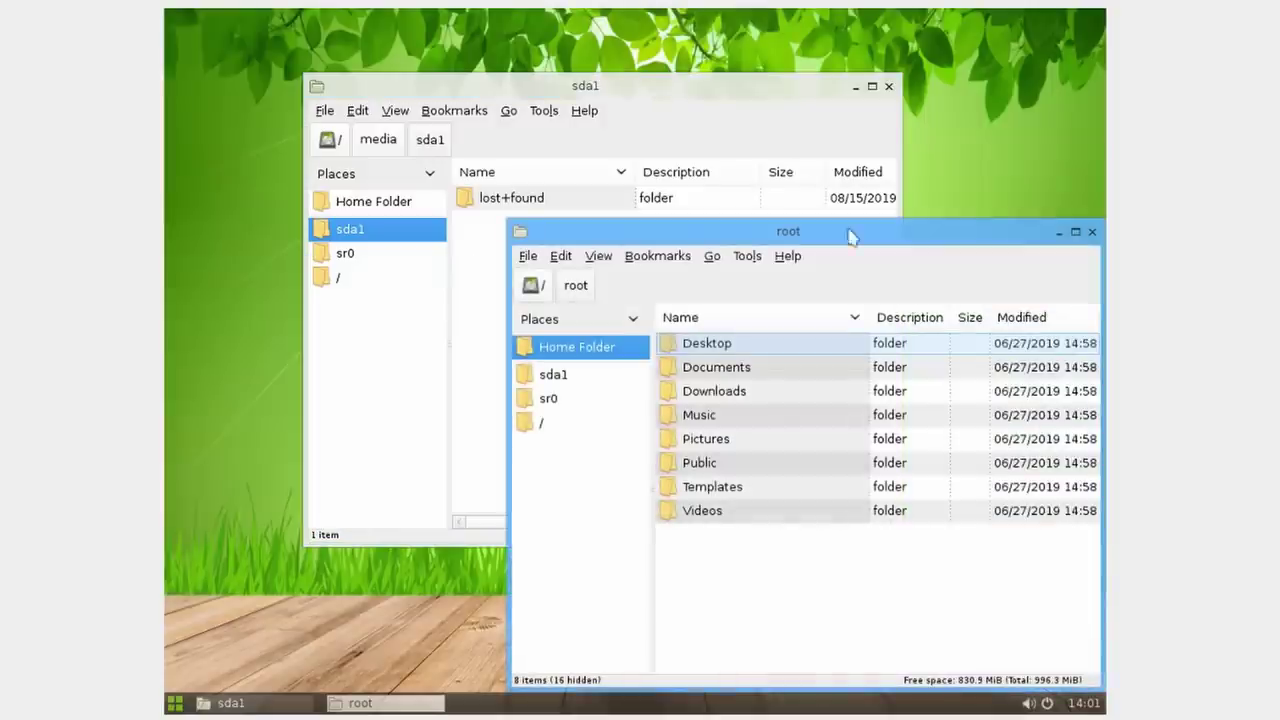
left_click_drag(1010, 241, 914, 209)
left_click(888, 87)
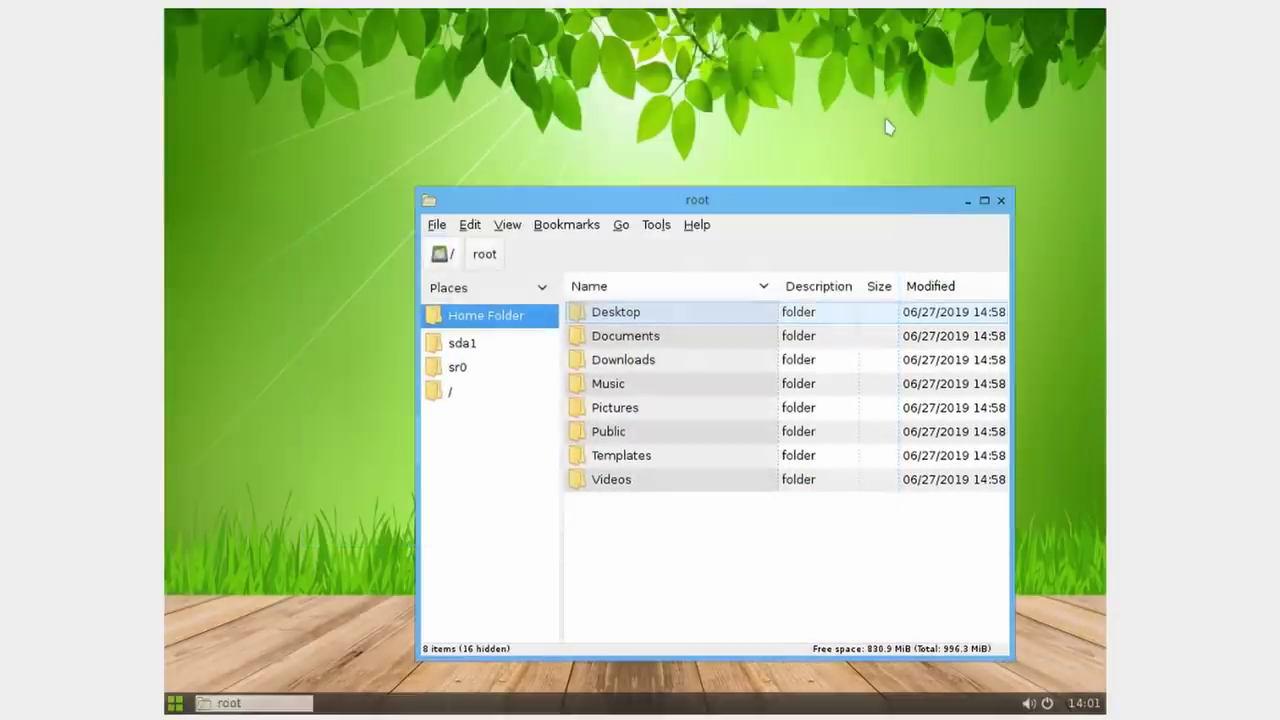
left_click(479, 372)
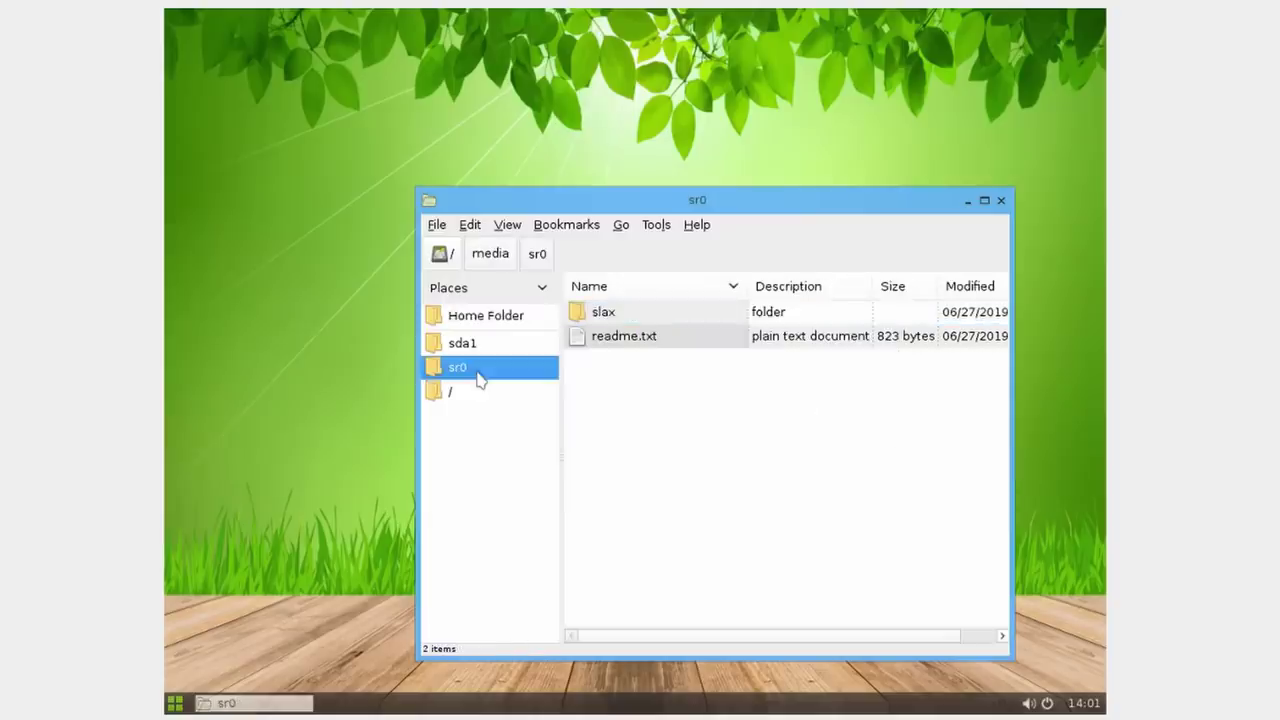
left_click_drag(761, 210, 683, 167)
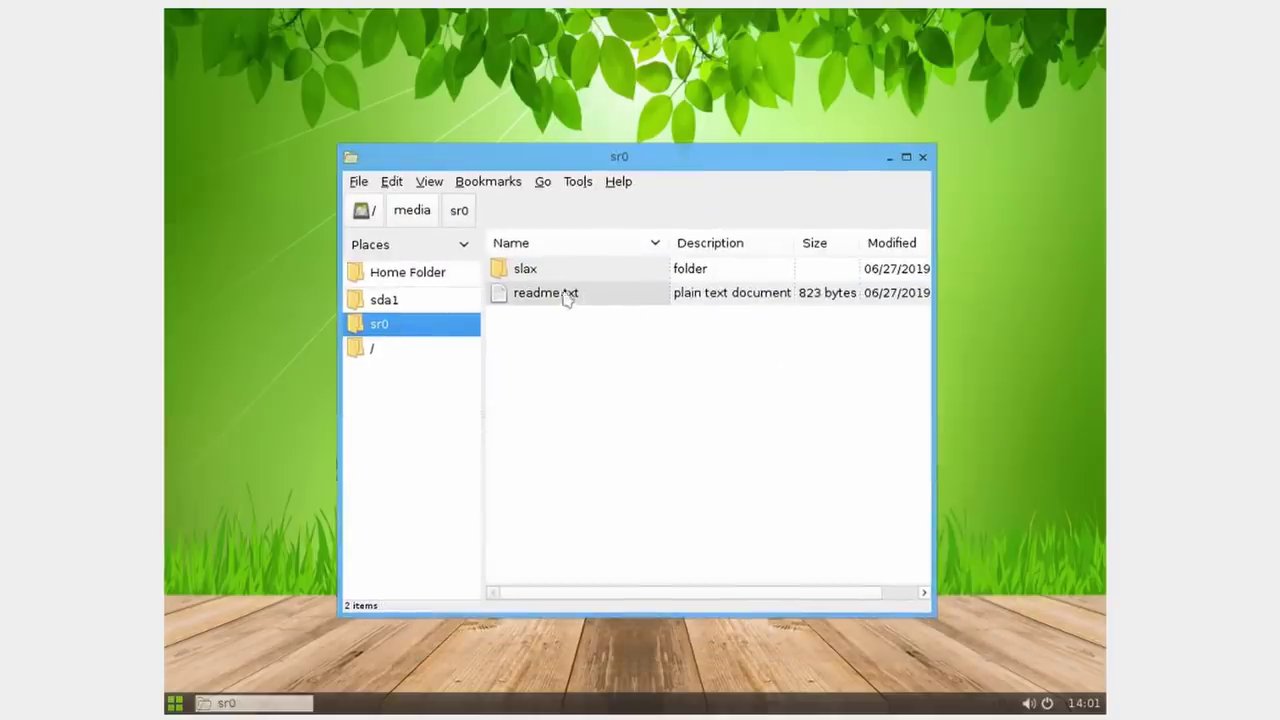
- Open readme.txt on sr0 in the text editor to view the USB boot instructions, and close it
left_click(563, 298)
right_click(548, 293)
left_click(603, 301)
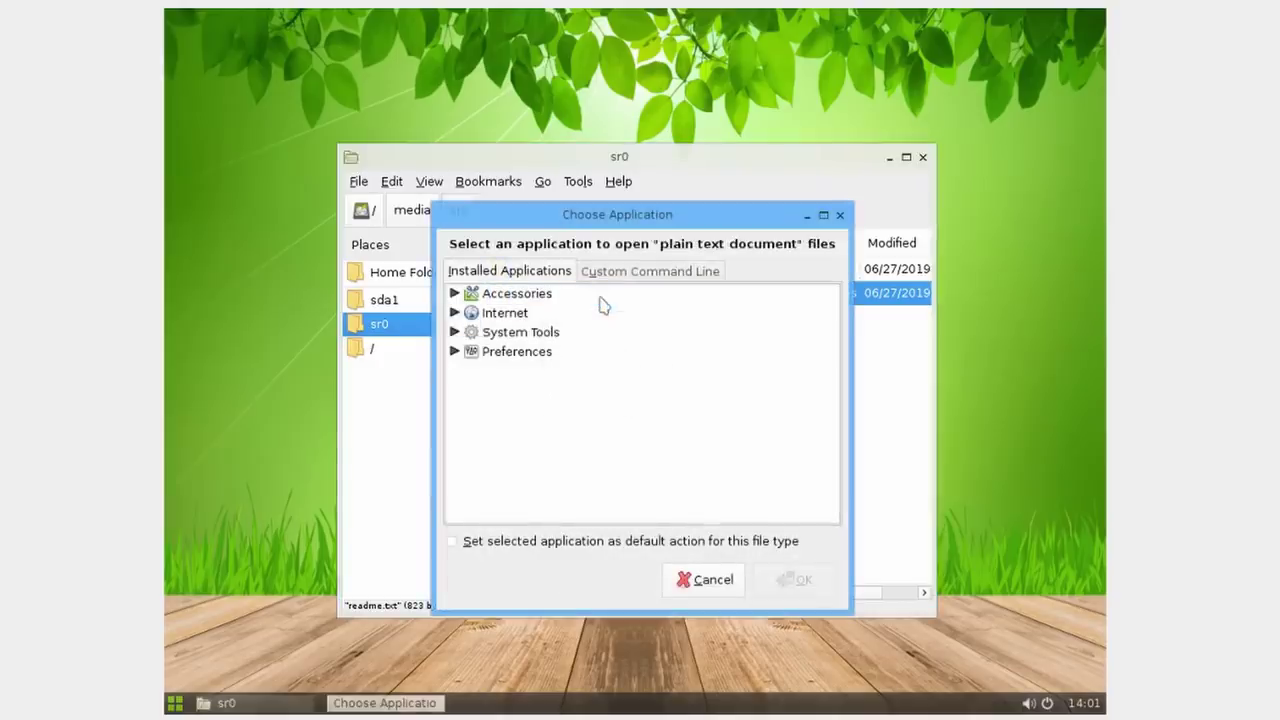
left_click(840, 215)
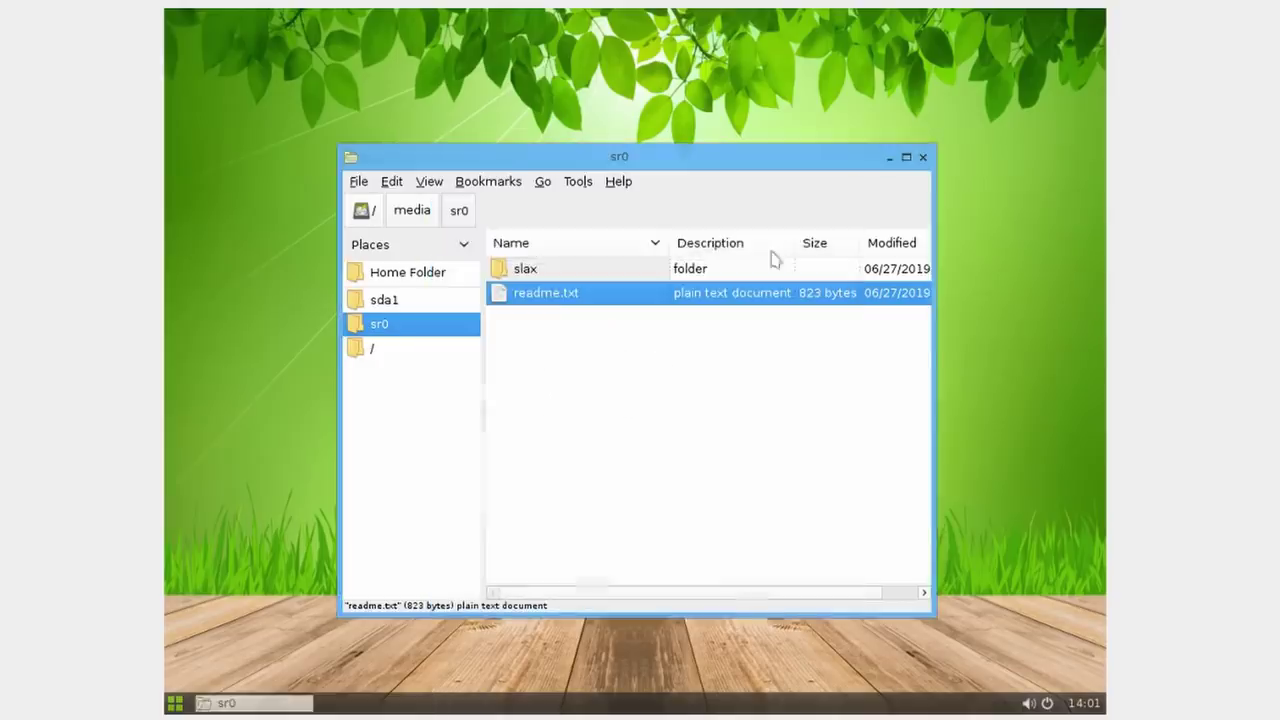
double_click(585, 296)
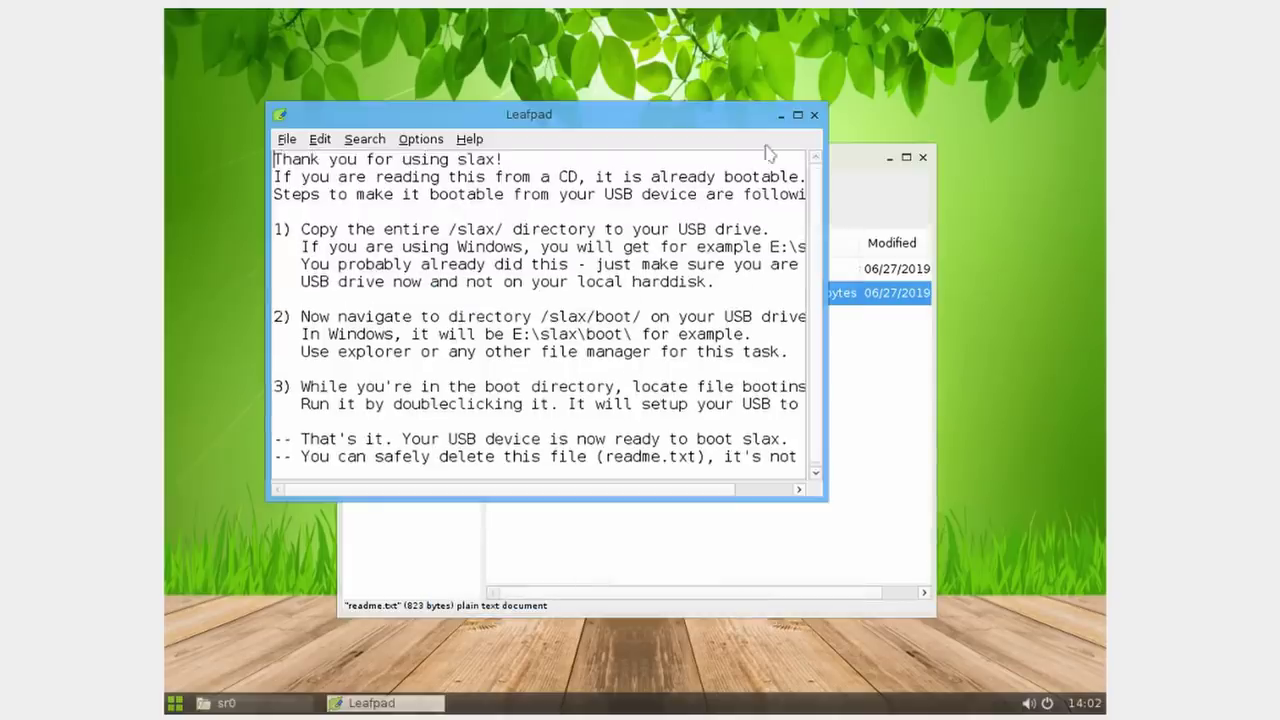
left_click(814, 114)
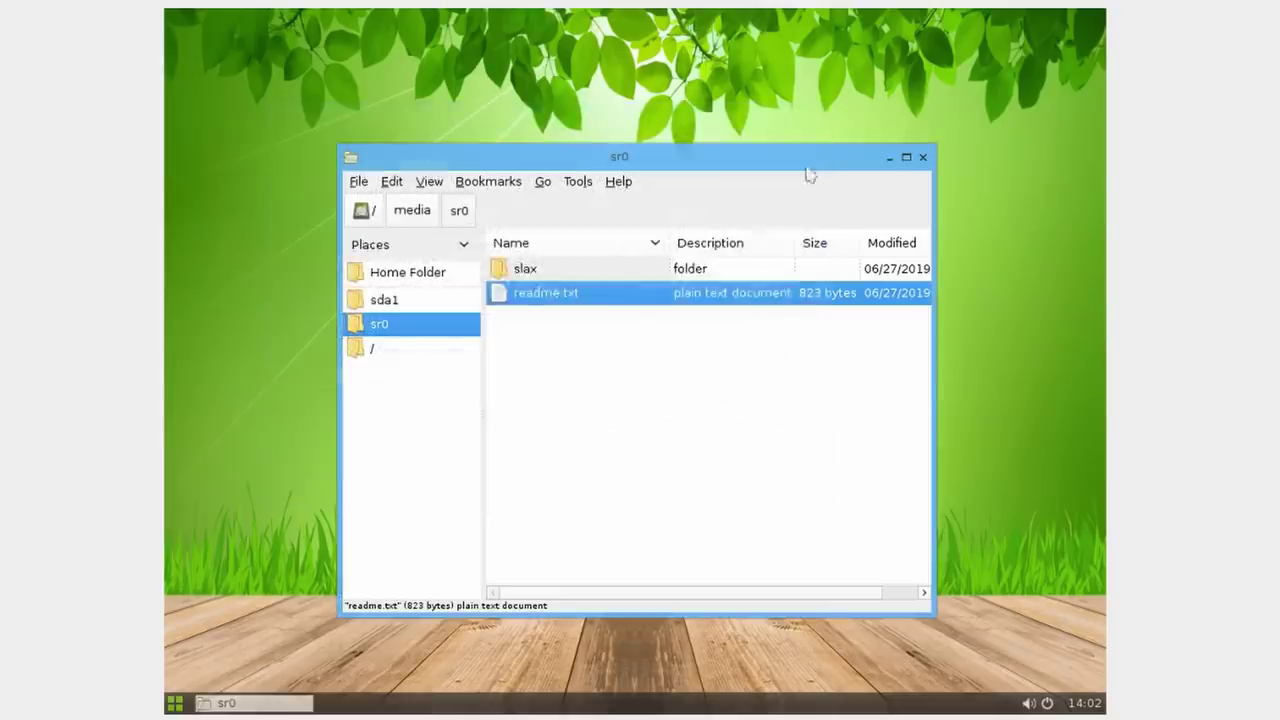
- Copy the slax folder from sr0 into the sda1 partition
left_click(527, 271)
double_click(535, 275)
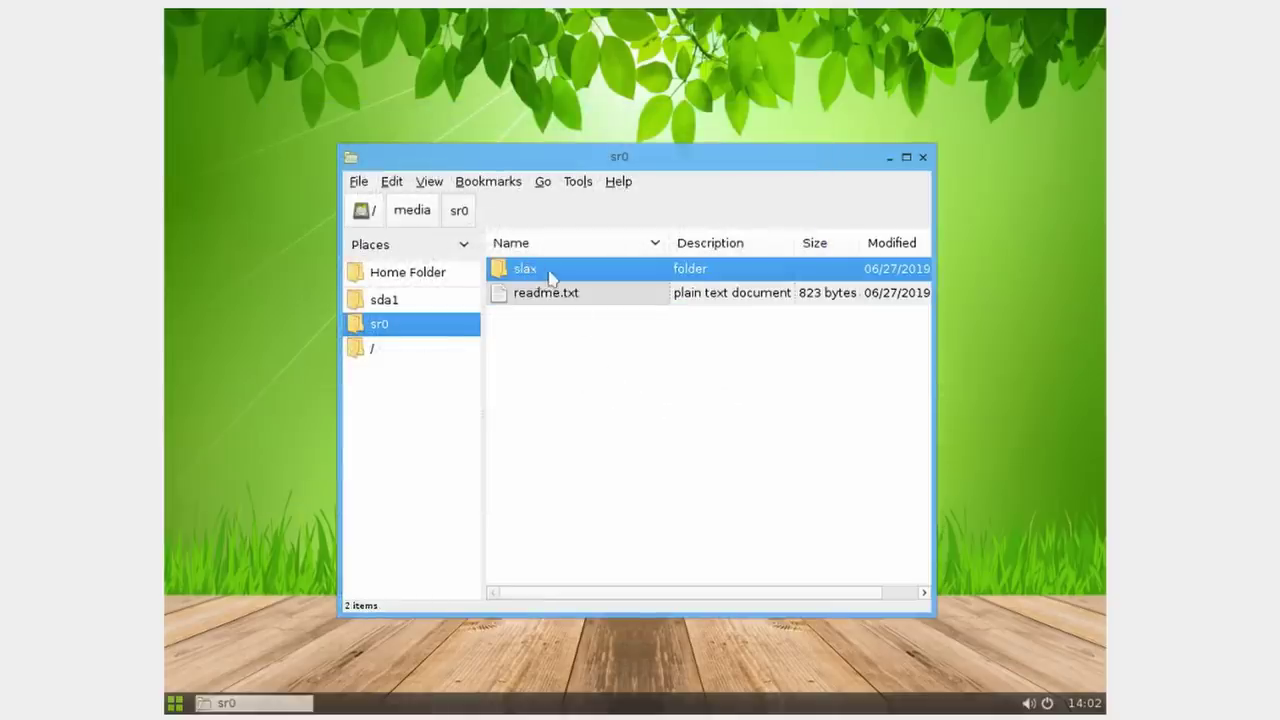
left_click(466, 209)
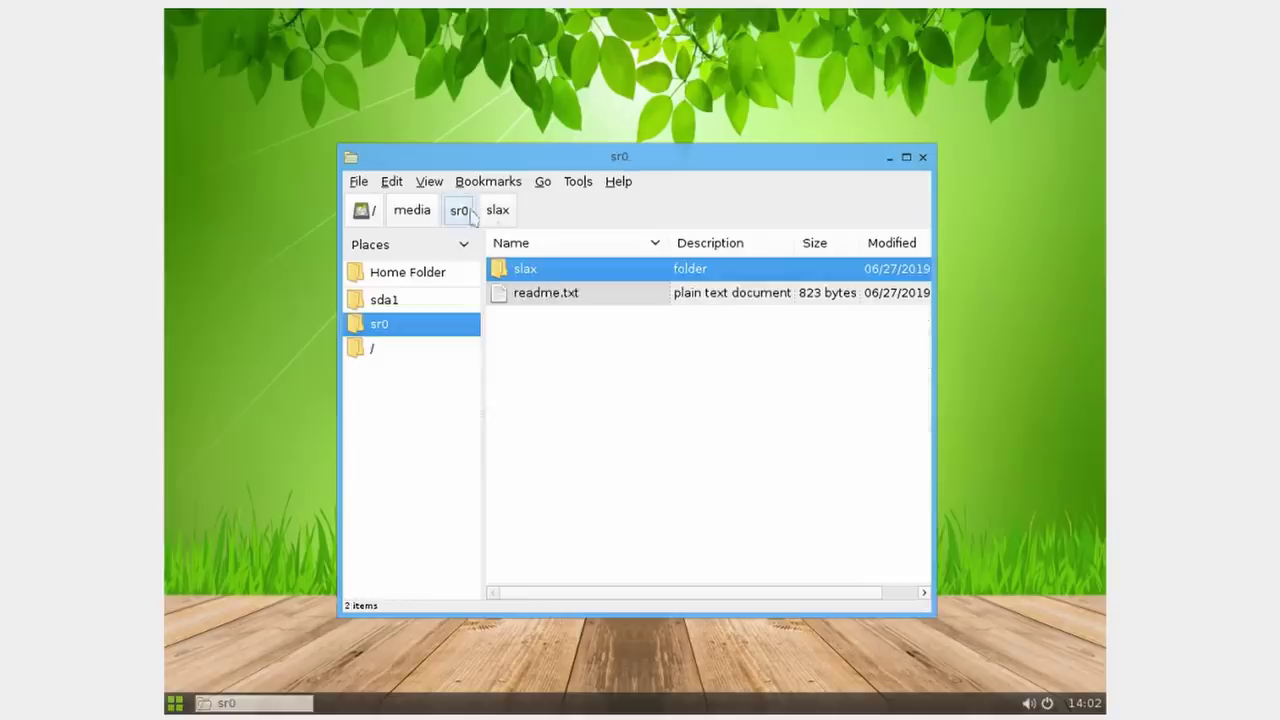
right_click(553, 272)
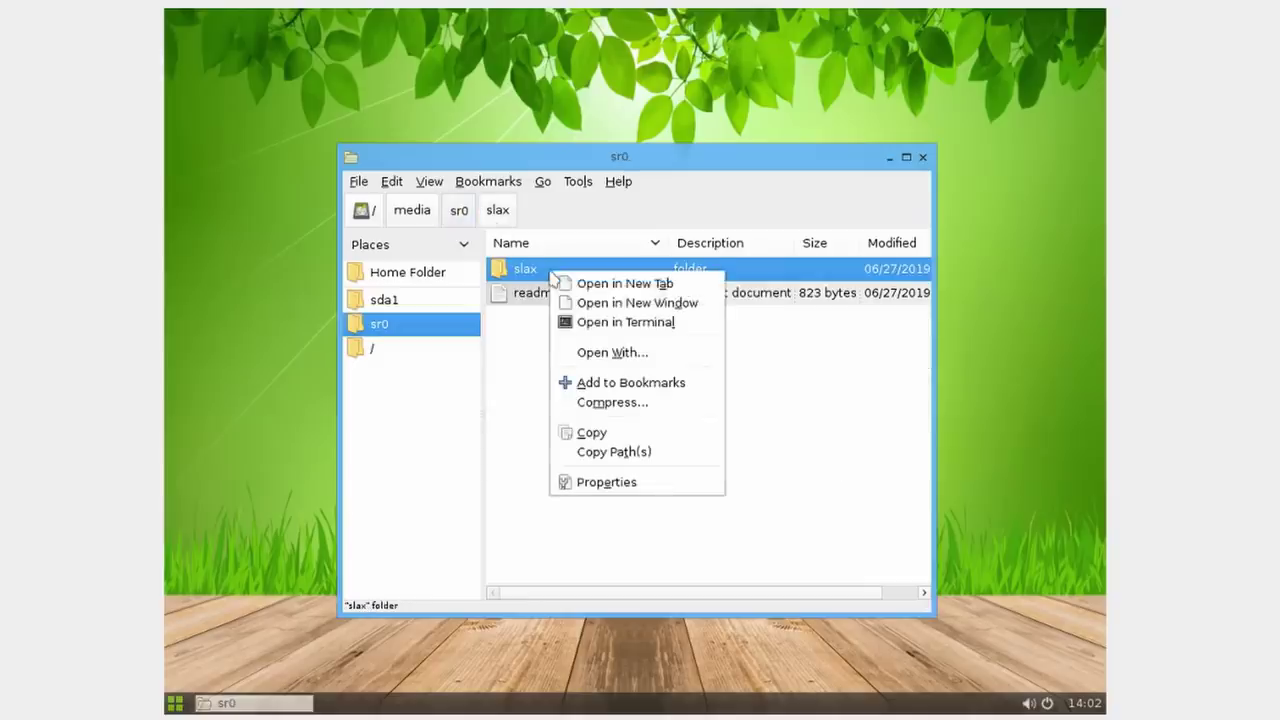
left_click(637, 438)
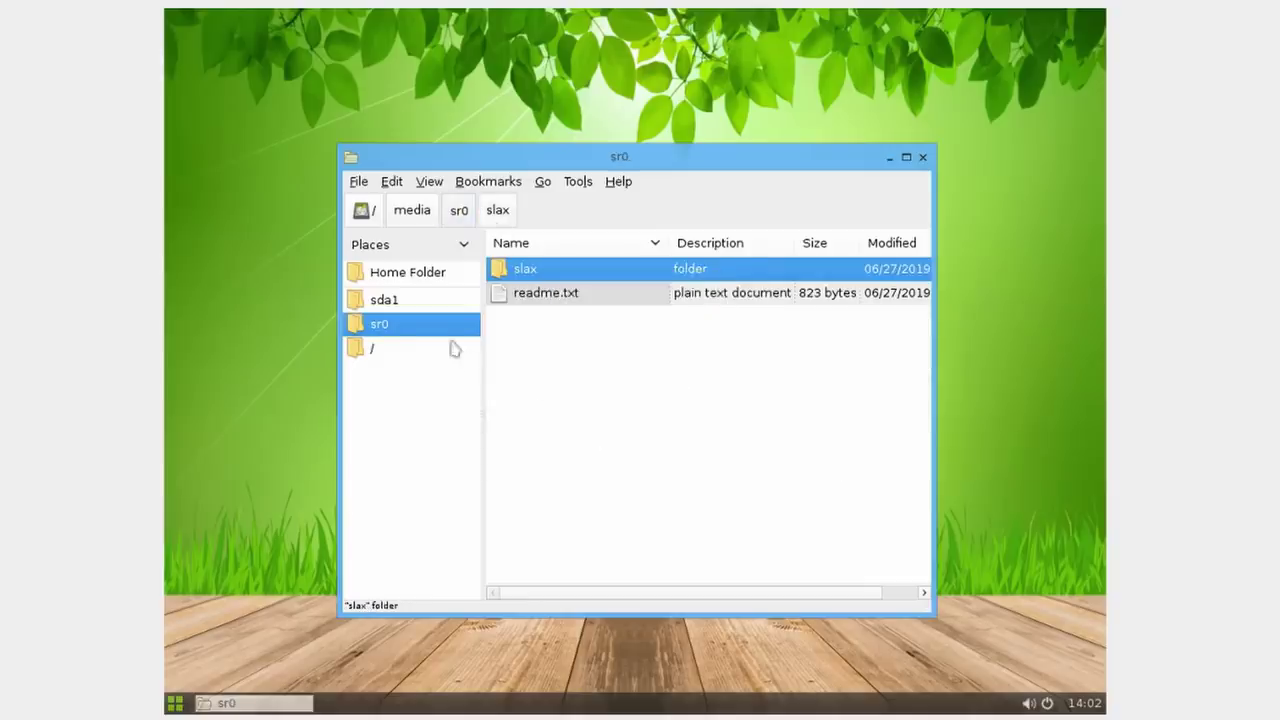
left_click(410, 300)
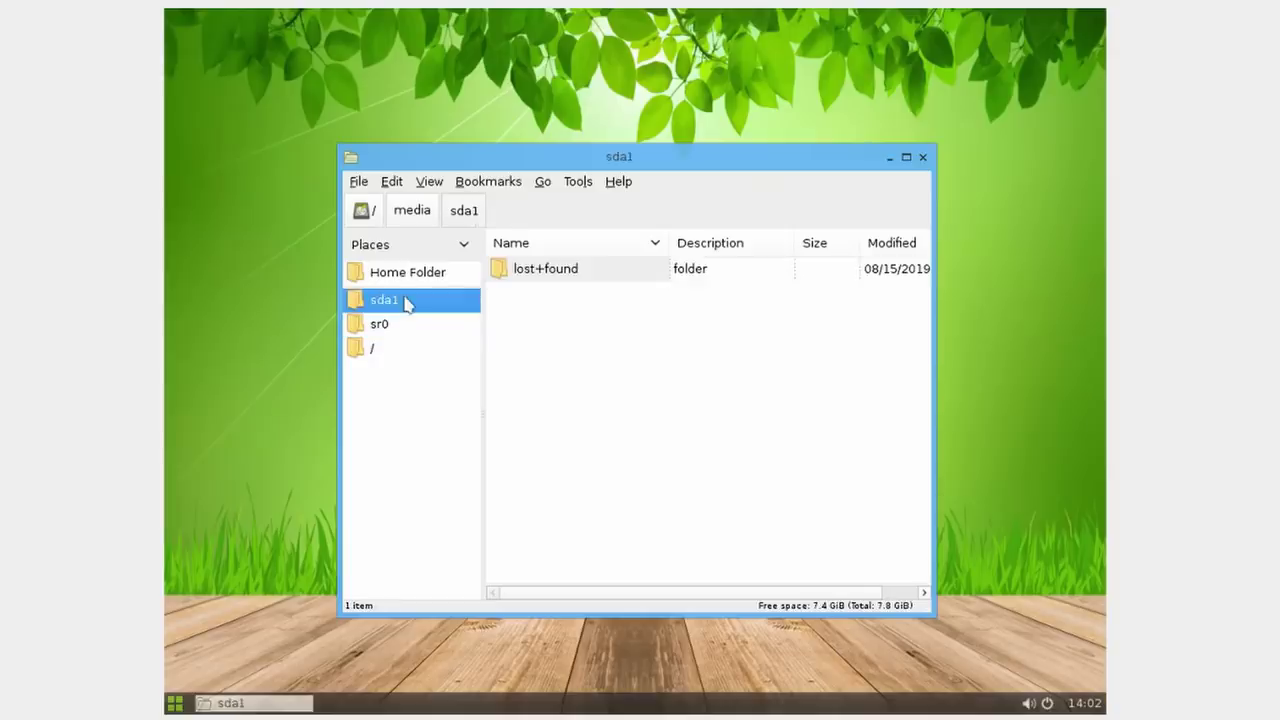
right_click(575, 352)
left_click(624, 394)
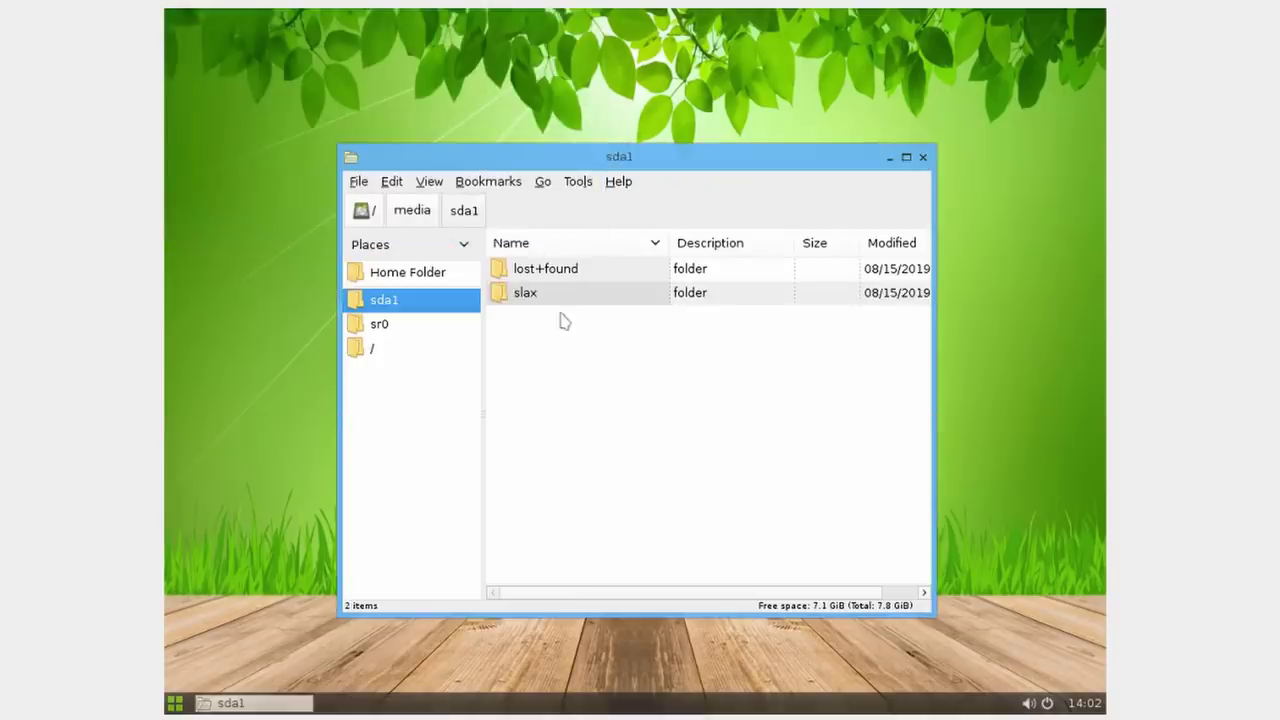
left_click(549, 370)
left_click(545, 297)
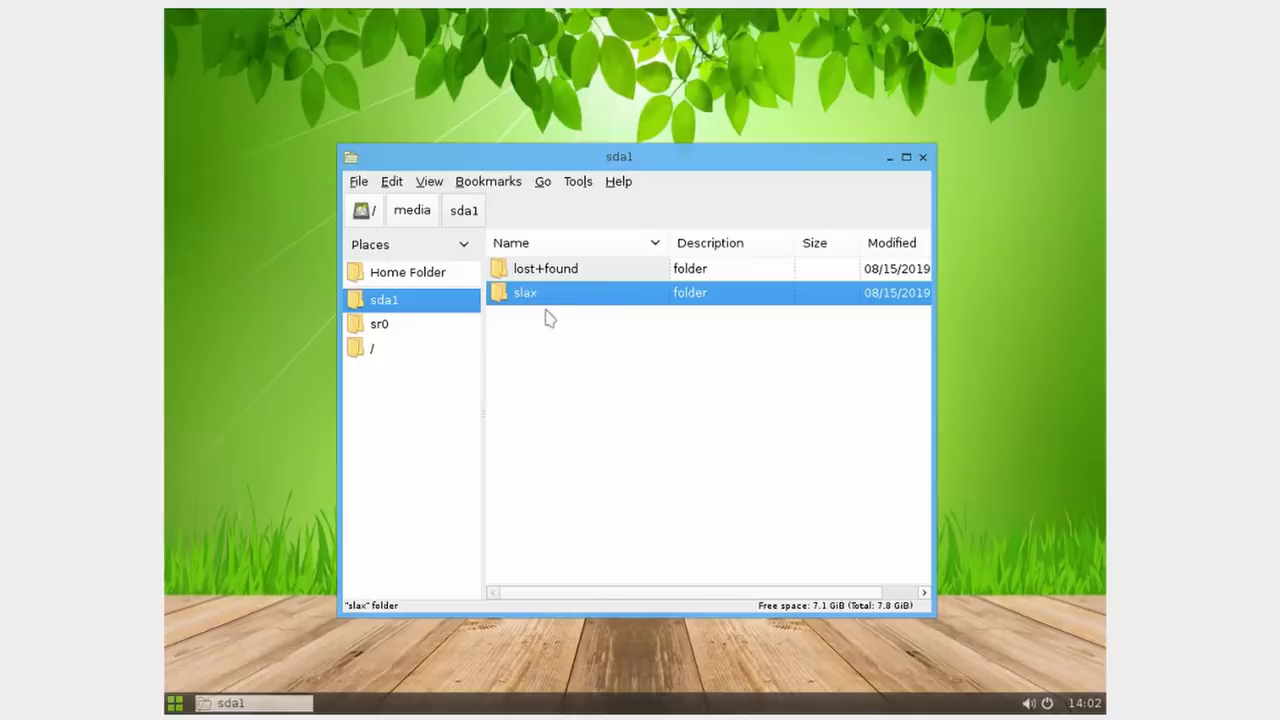
left_click(572, 404)
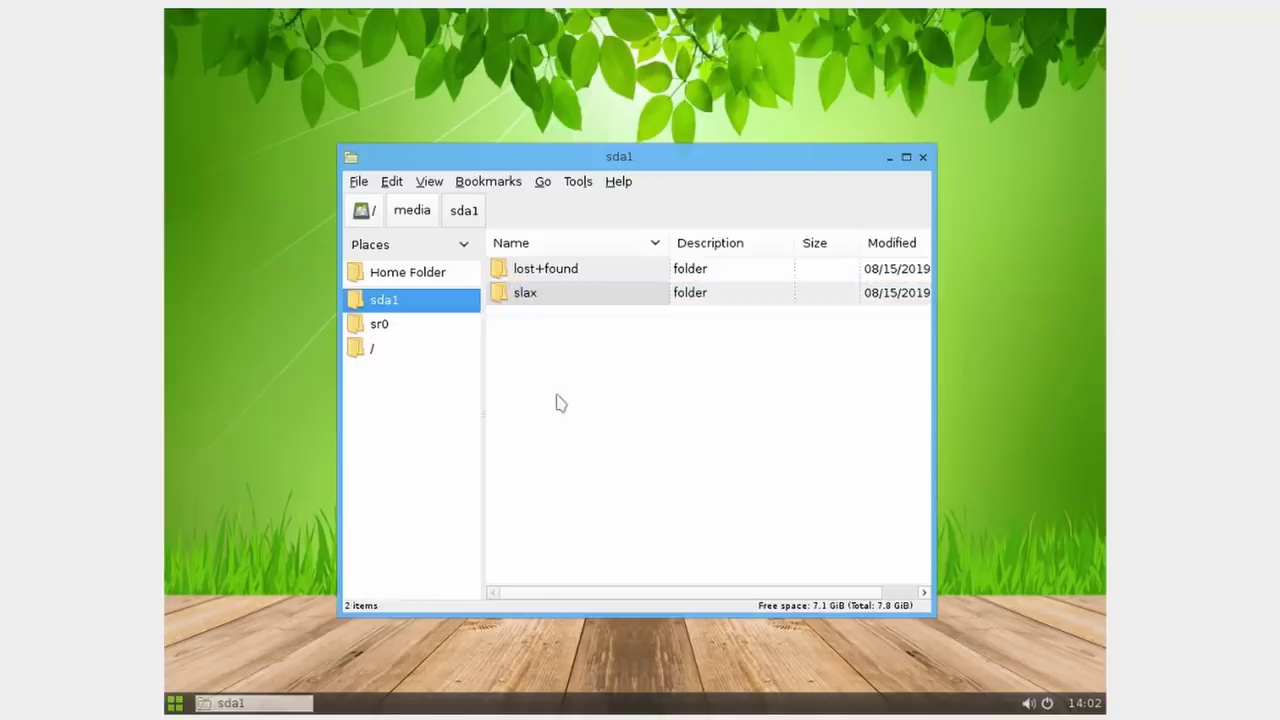
left_click(536, 302)
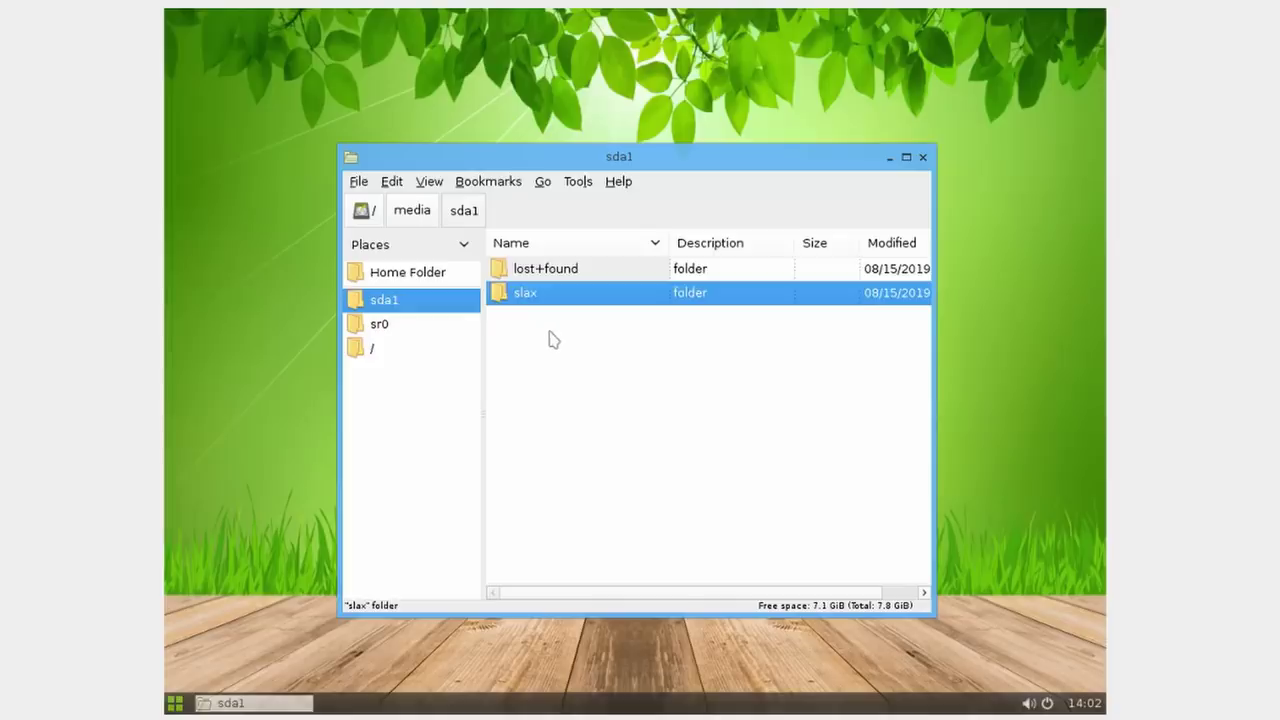
left_click(547, 320)
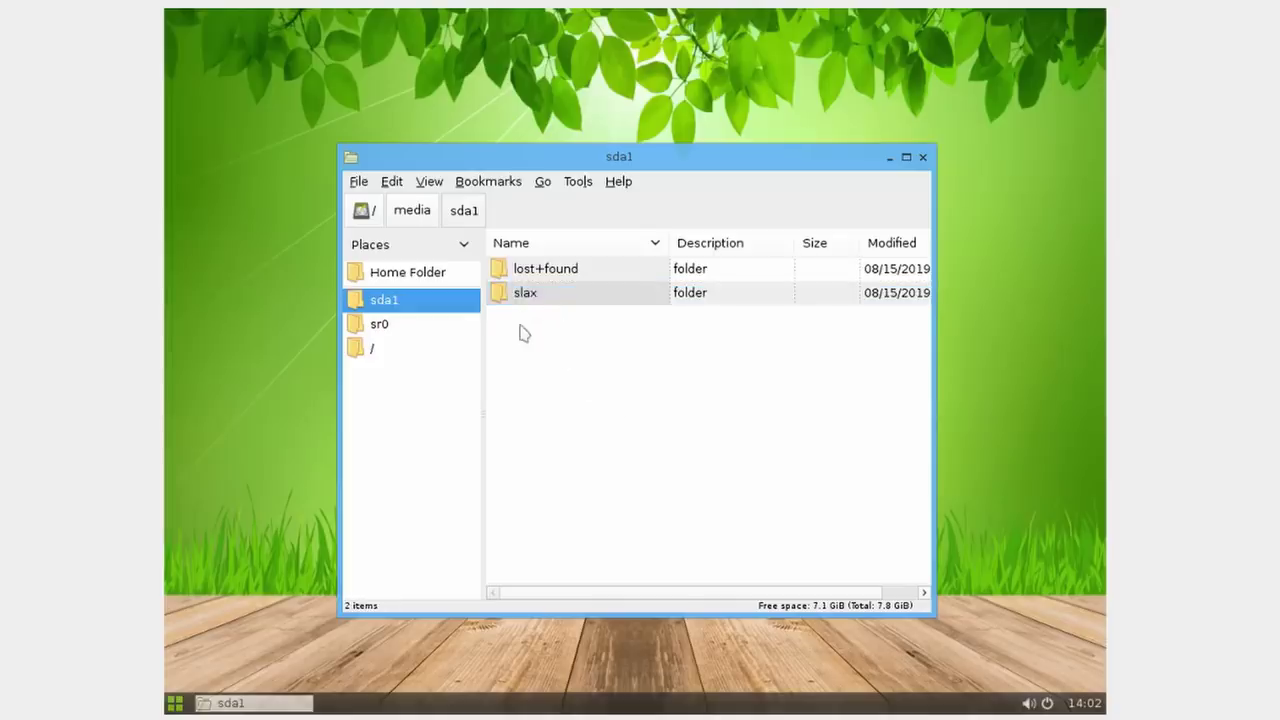
- Open the boot folder inside the slax folder on sda1, select bootinst.sh and maximize the file manager window
double_click(538, 300)
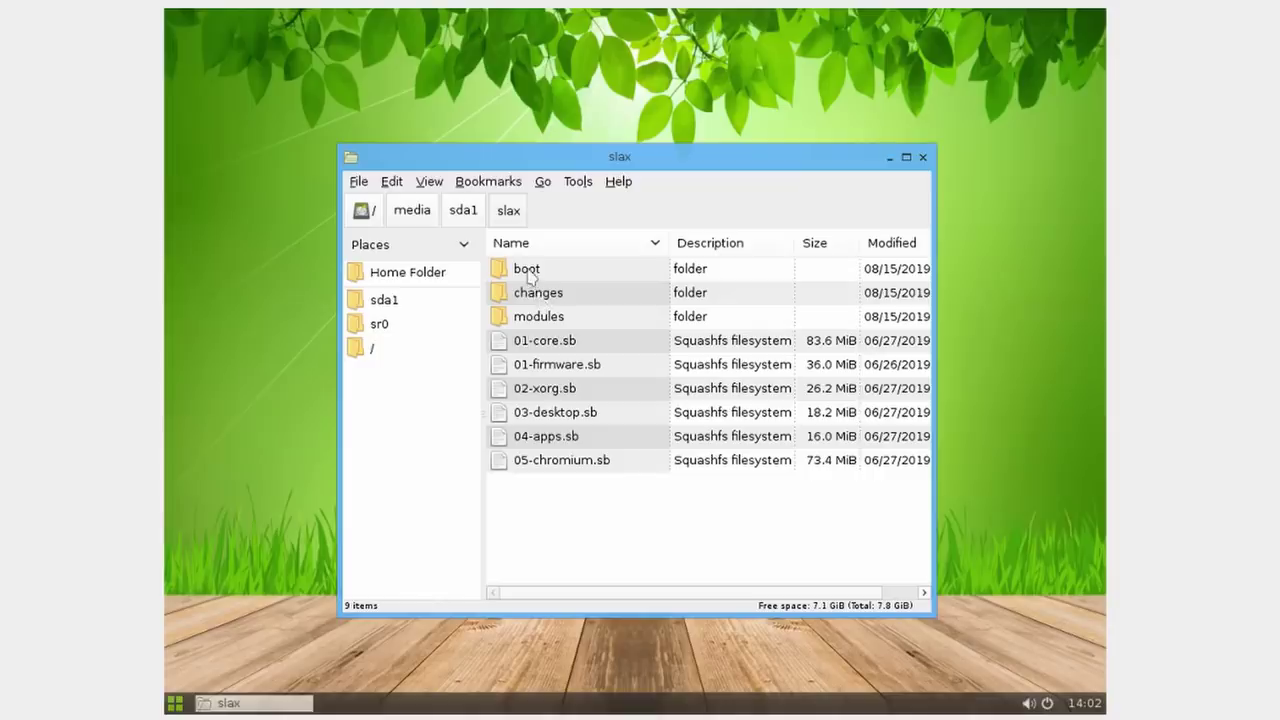
double_click(539, 275)
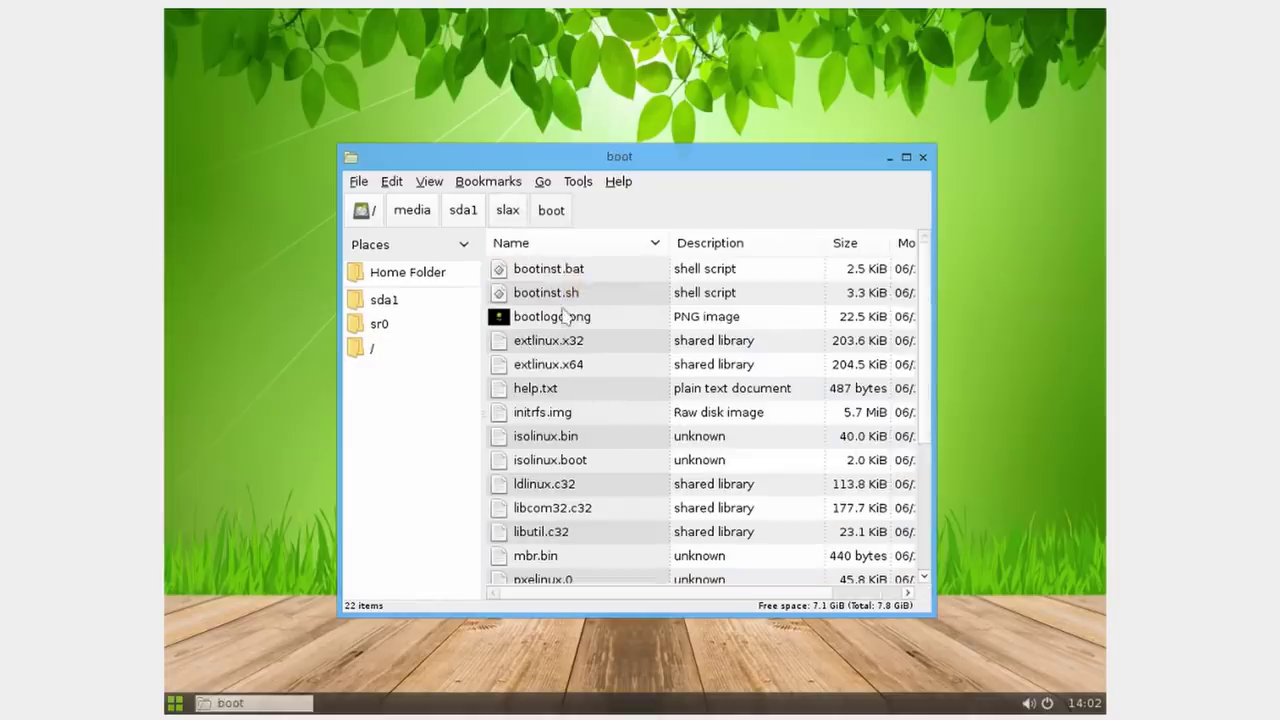
left_click(534, 303)
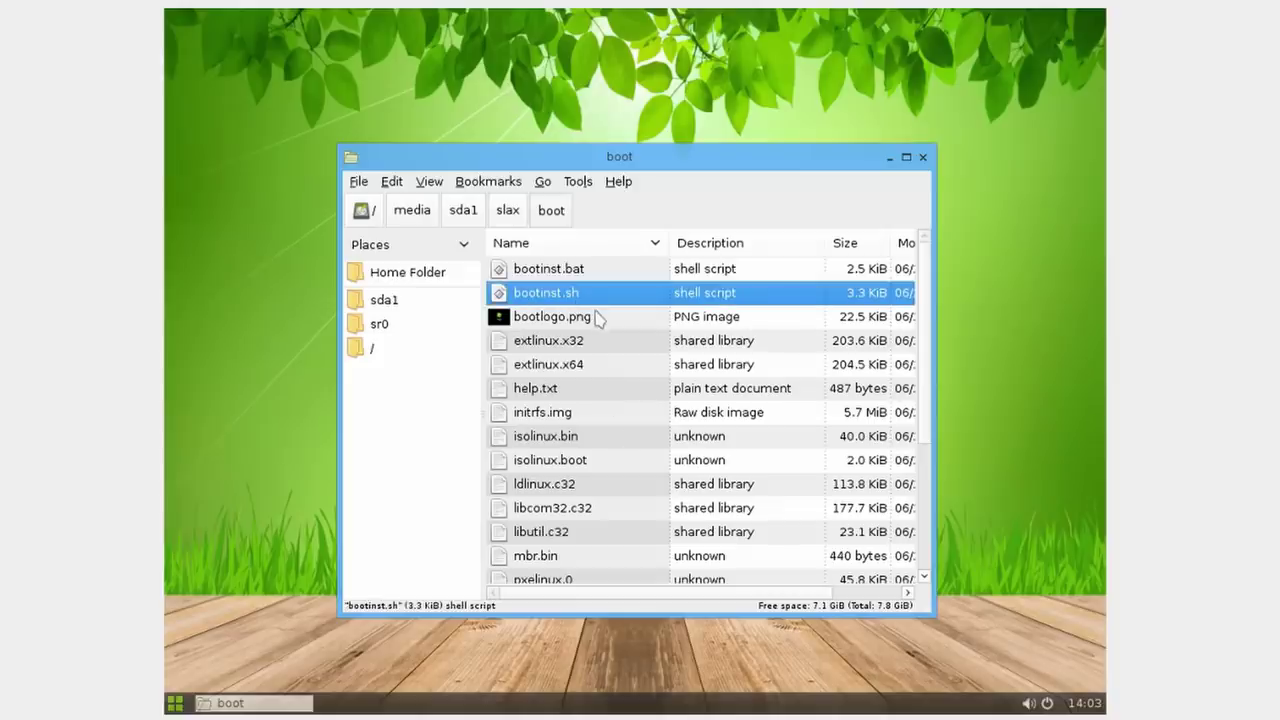
left_click(906, 157)
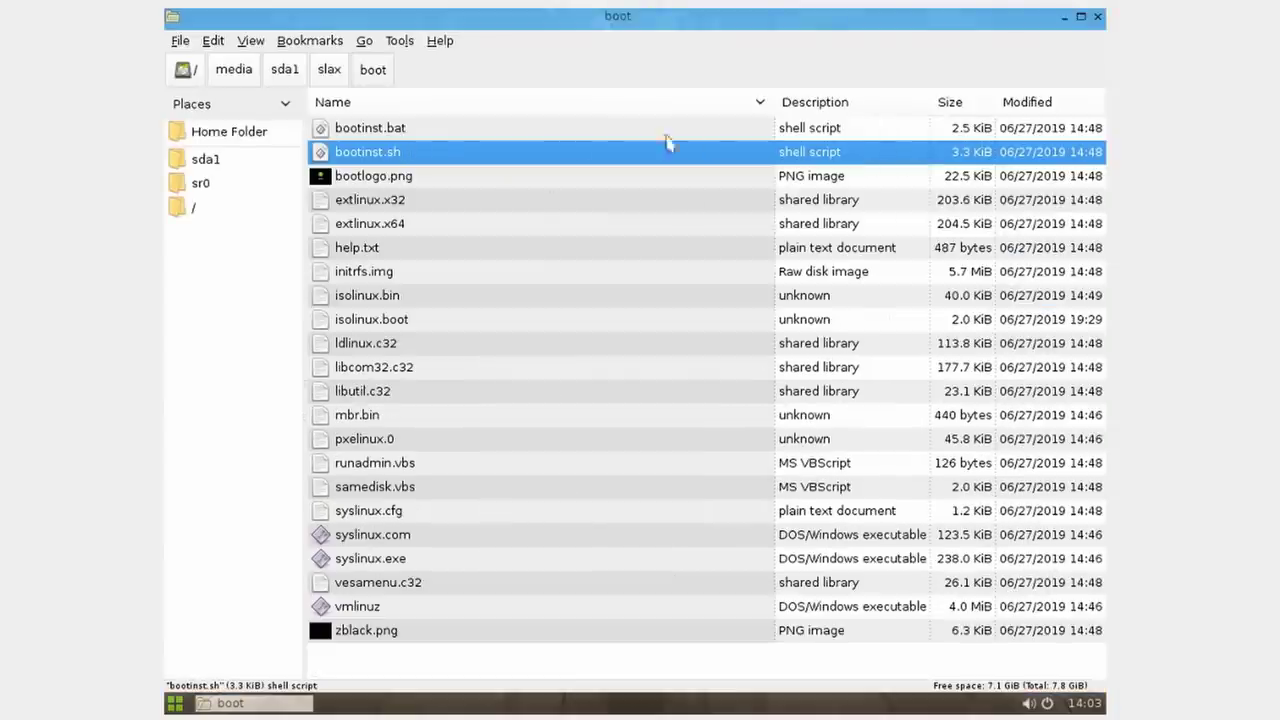
- Open a terminal and move it lower so the boot folder's path and bootinst.sh stay visible
left_click(397, 671)
right_click(396, 669)
left_click(412, 670)
left_click(175, 703)
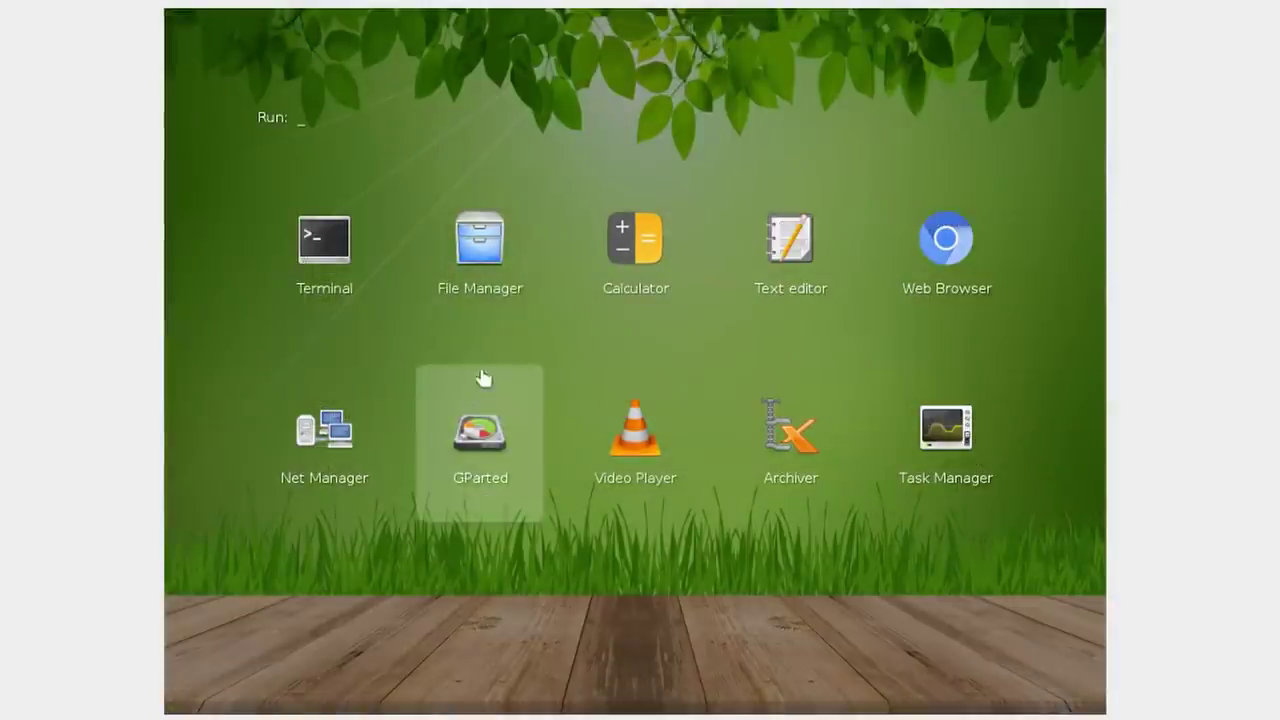
left_click(338, 276)
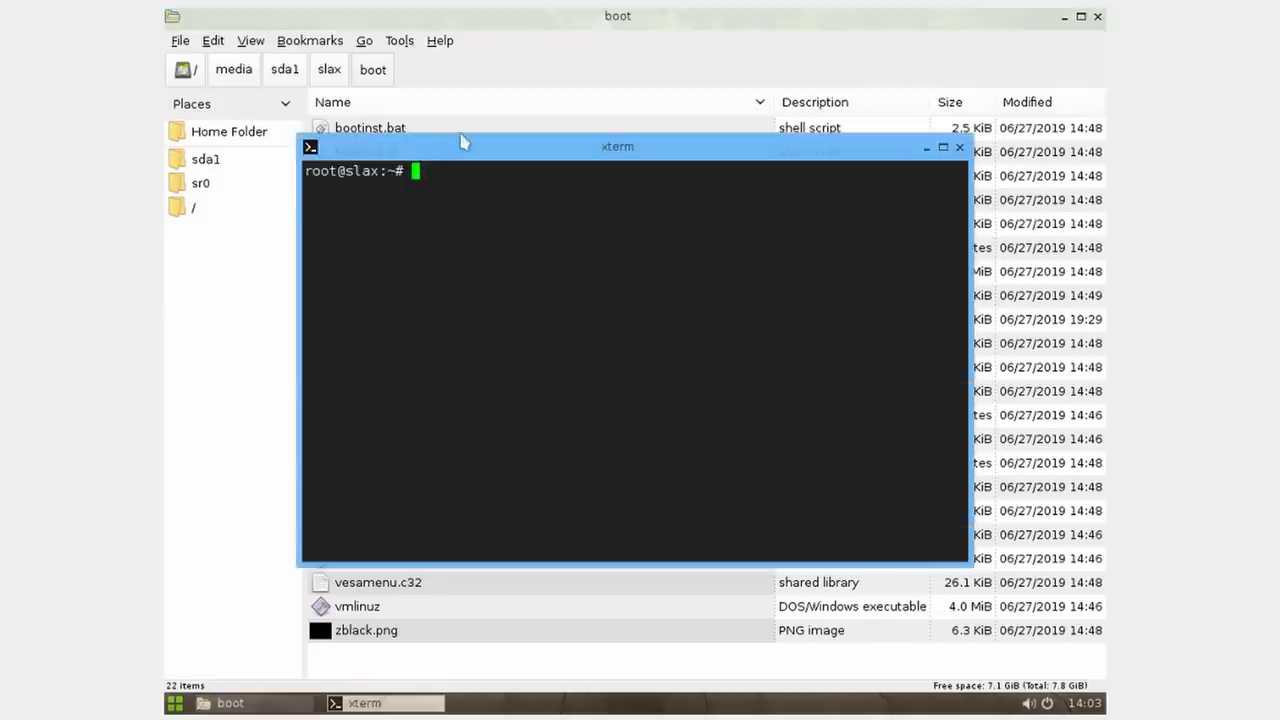
left_click_drag(463, 143, 503, 279)
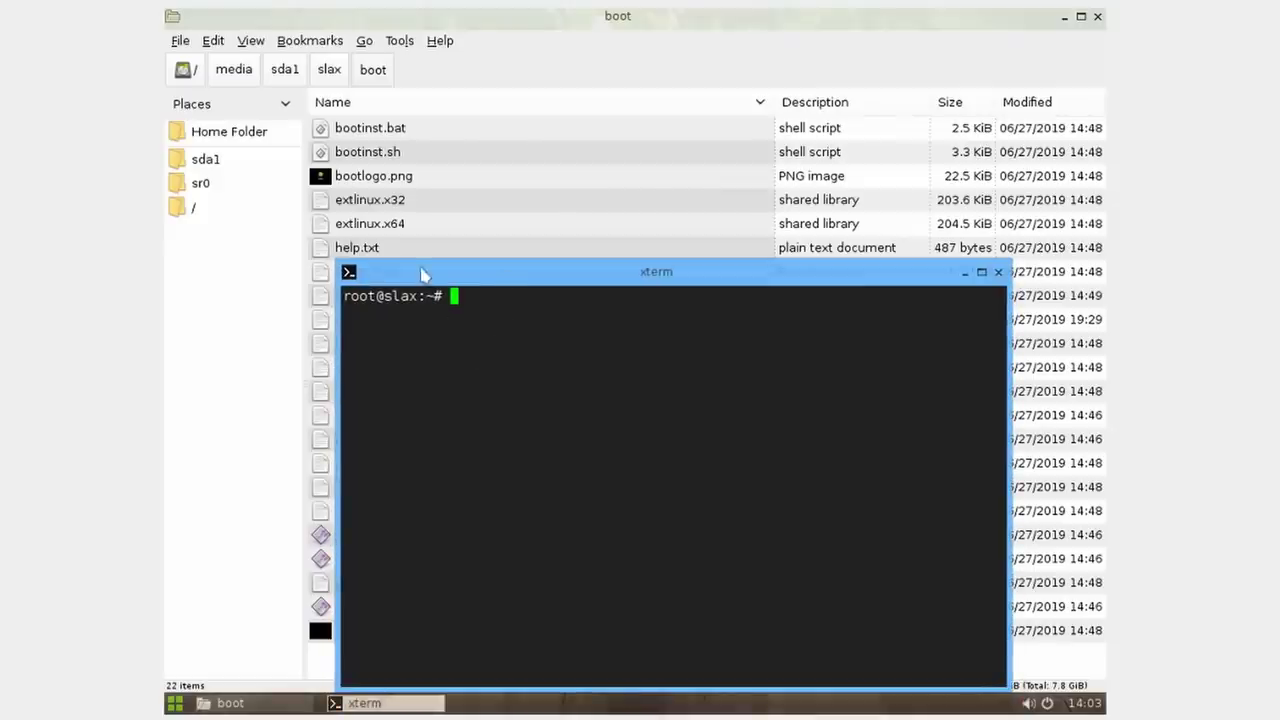
- Change the terminal's working directory to /media/sda1/slax/boot
type("cd")
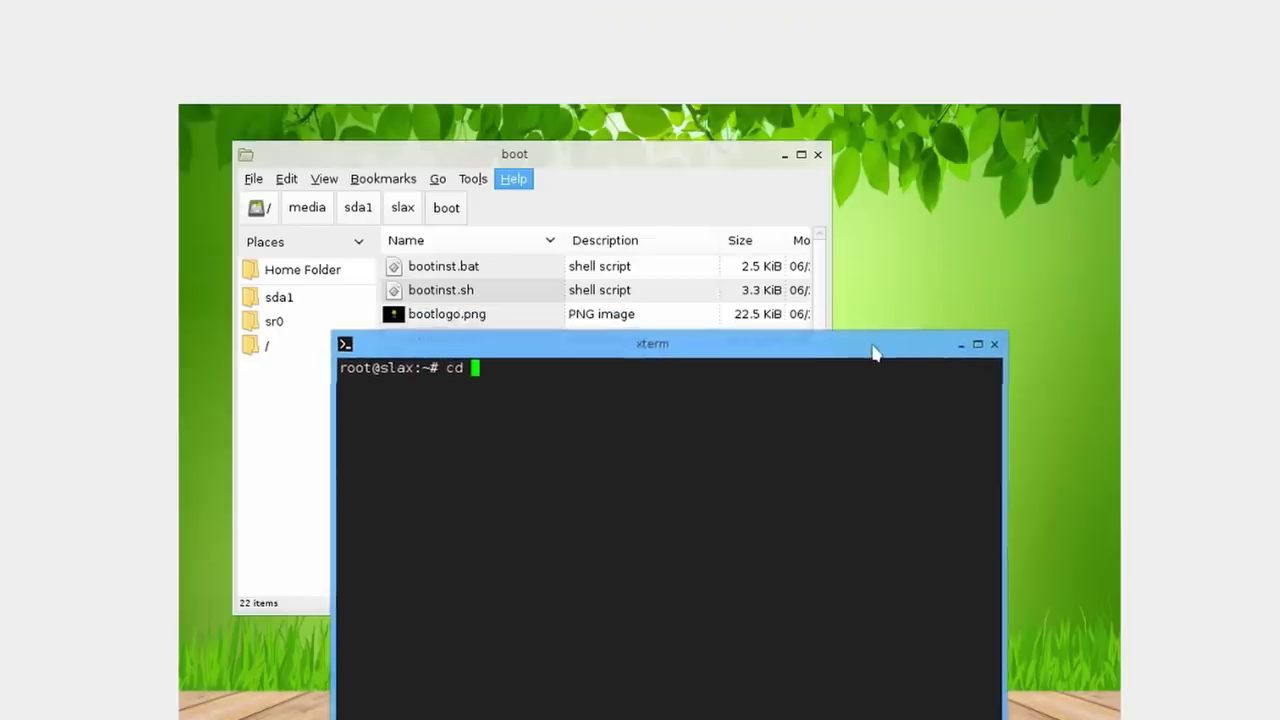
left_click_drag(873, 352, 862, 356)
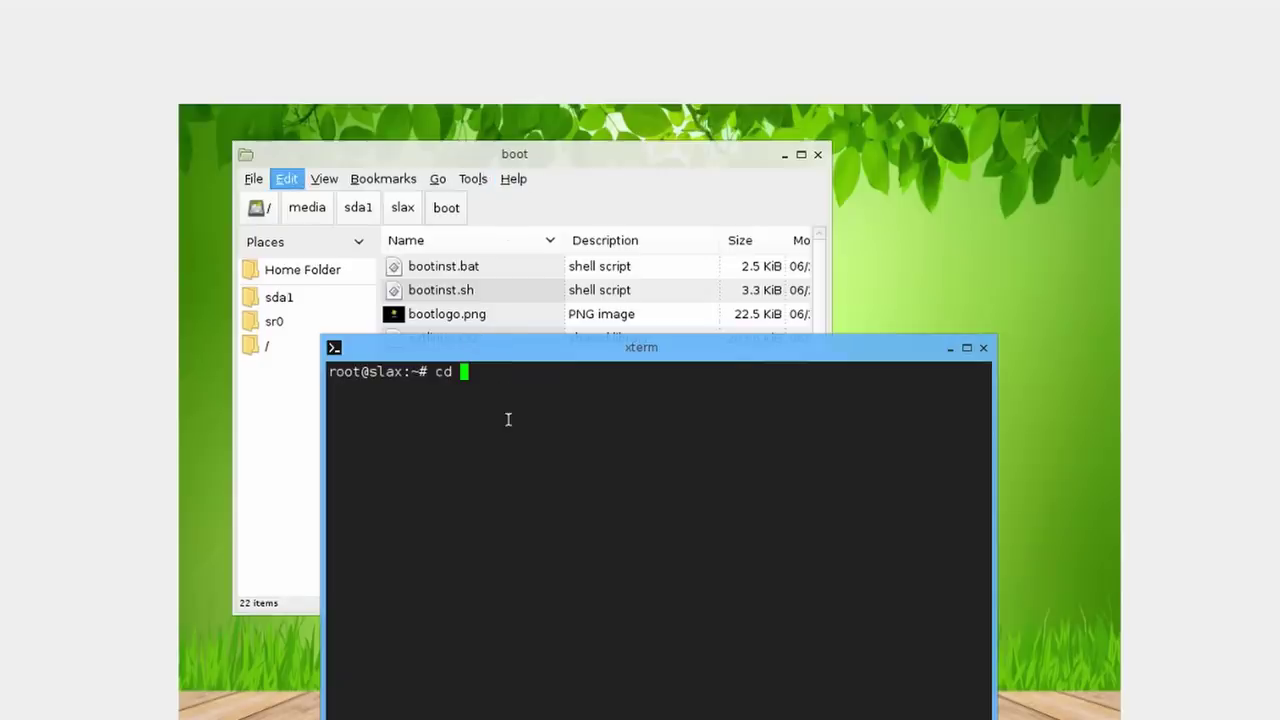
type("/")
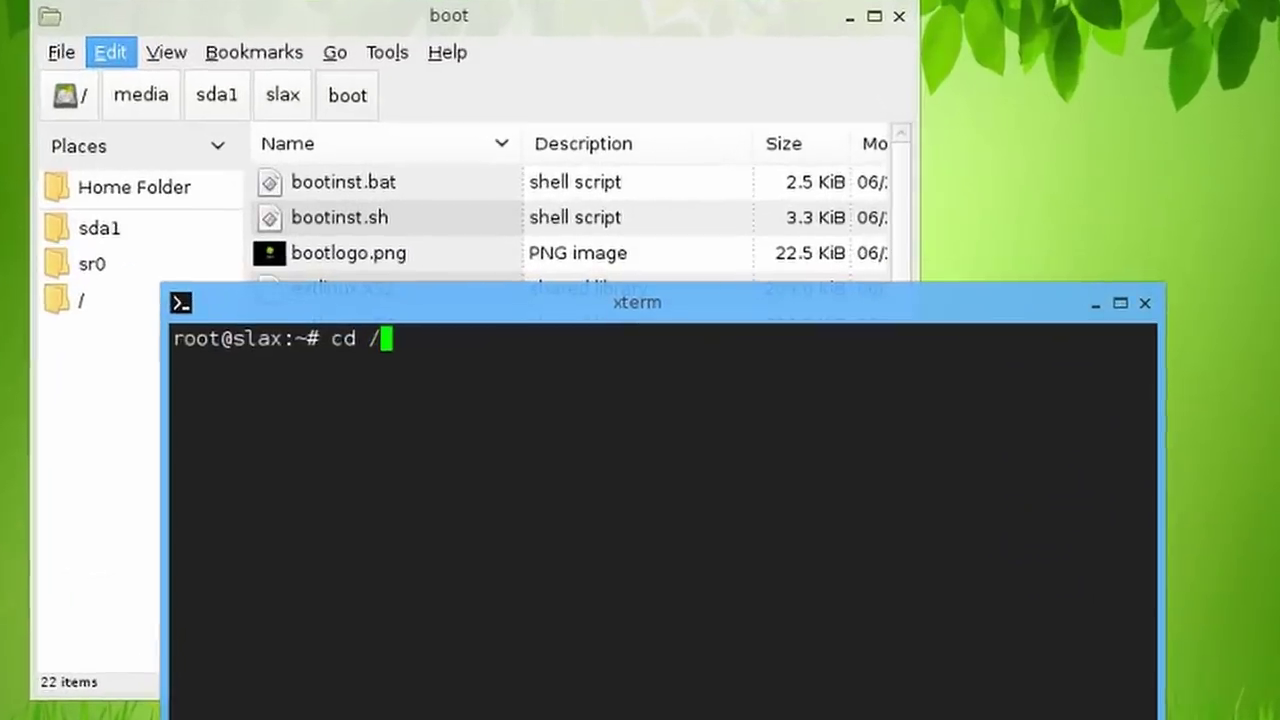
type("media/")
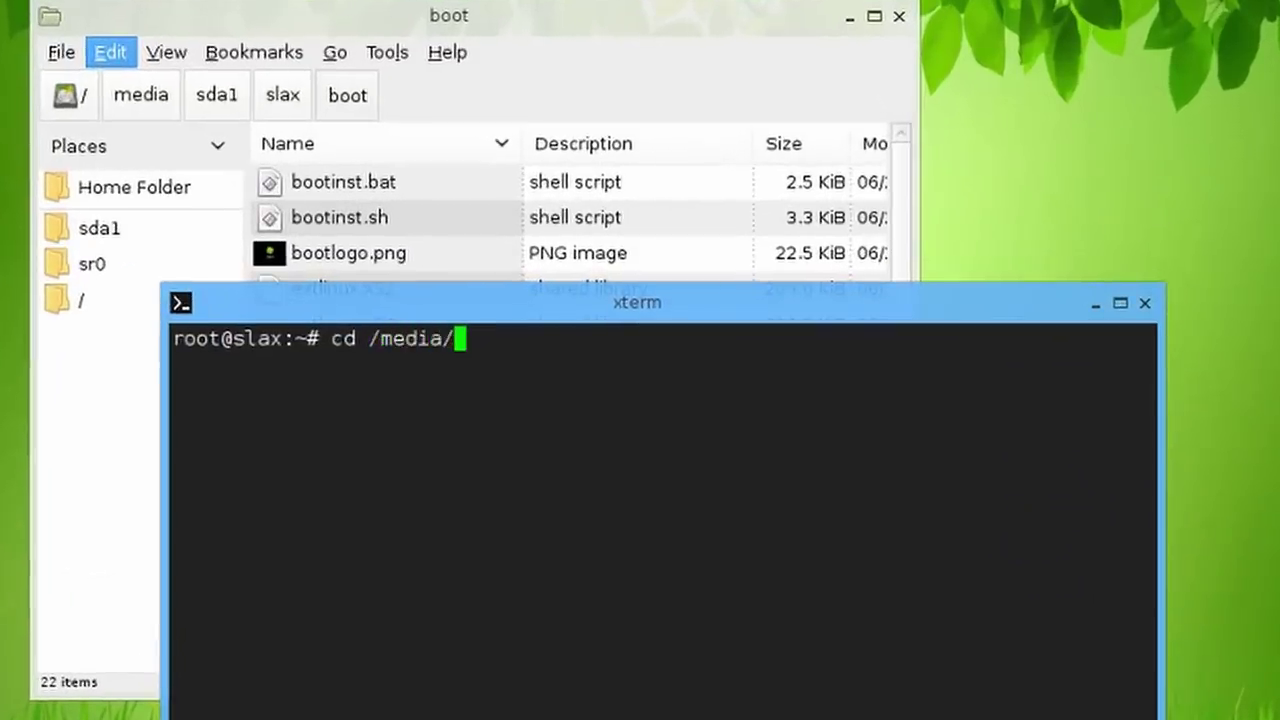
type("sdaq")
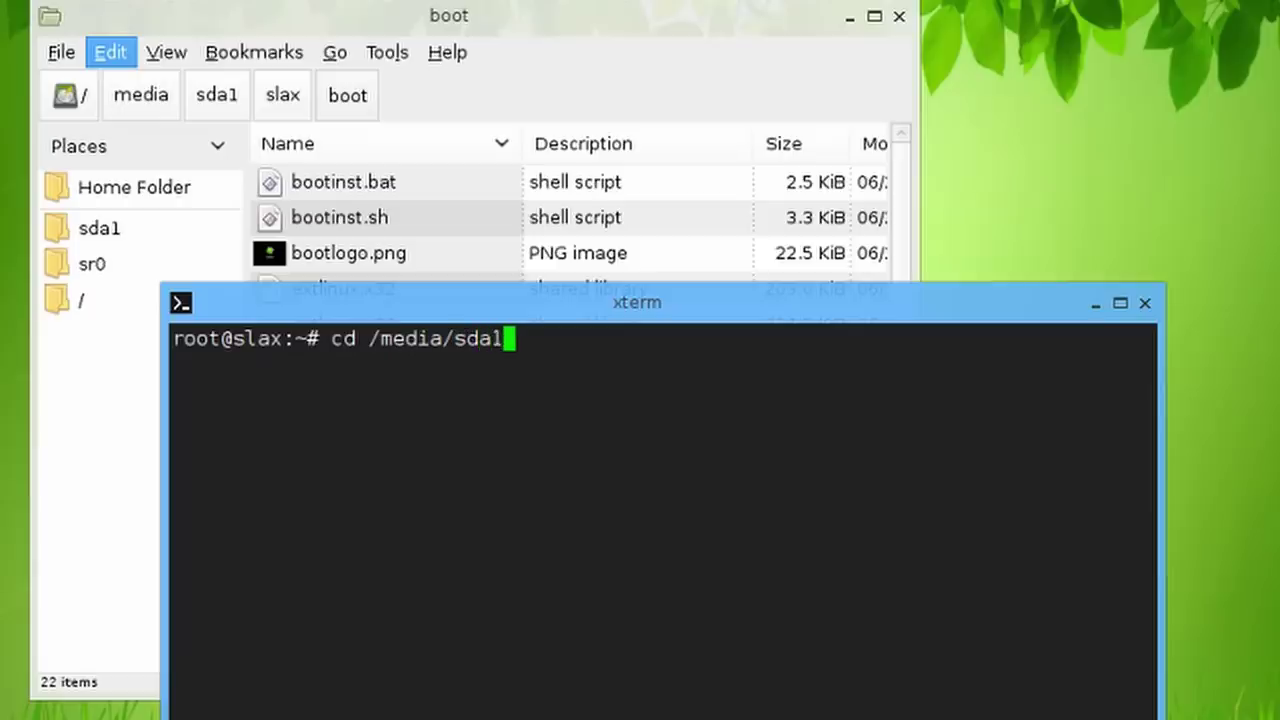
type("/")
type("s;a")
key("BackSpace")
key("BackSpace")
type("lxa")
key("BackSpace")
key("BackSpace")
type("ax")
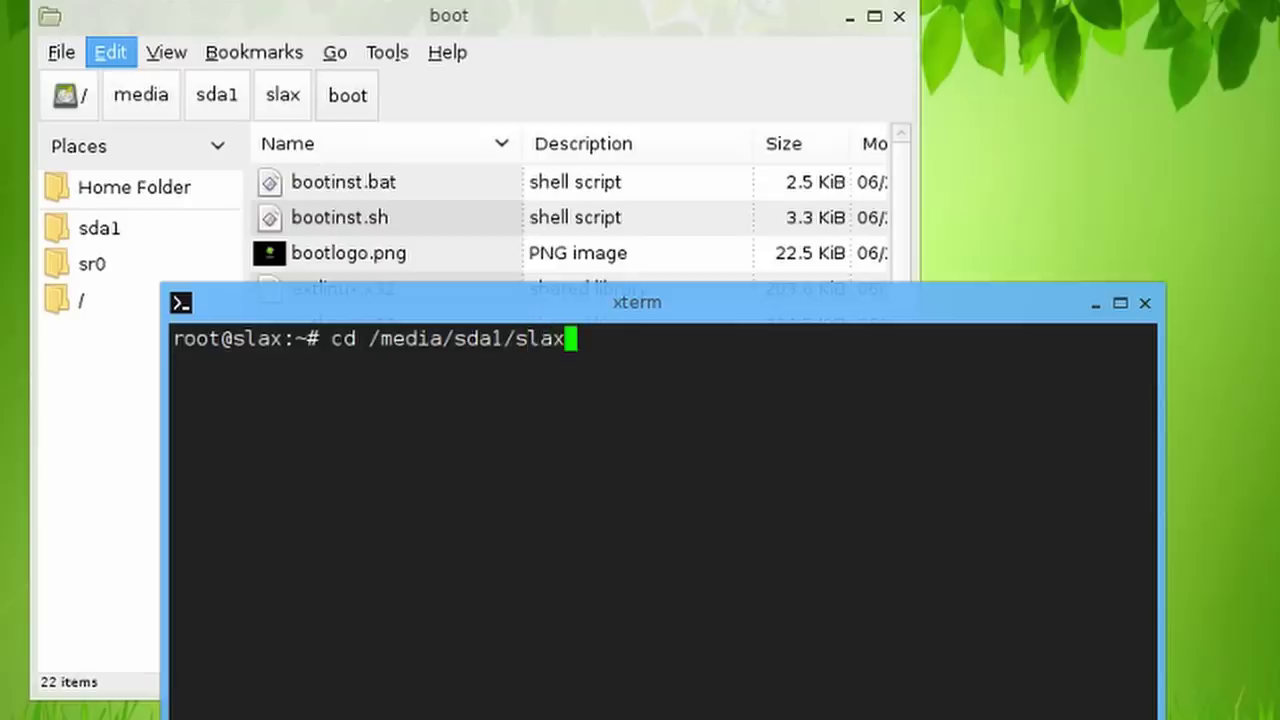
type("/boot")
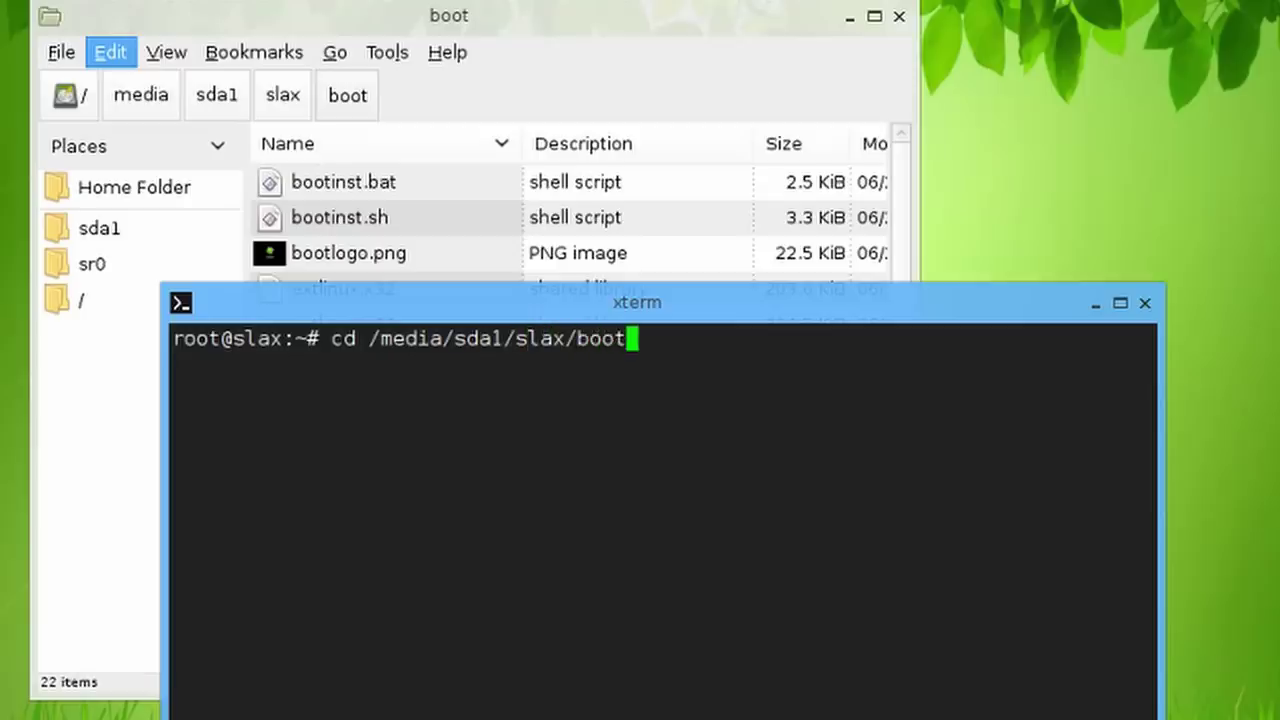
key("Return")
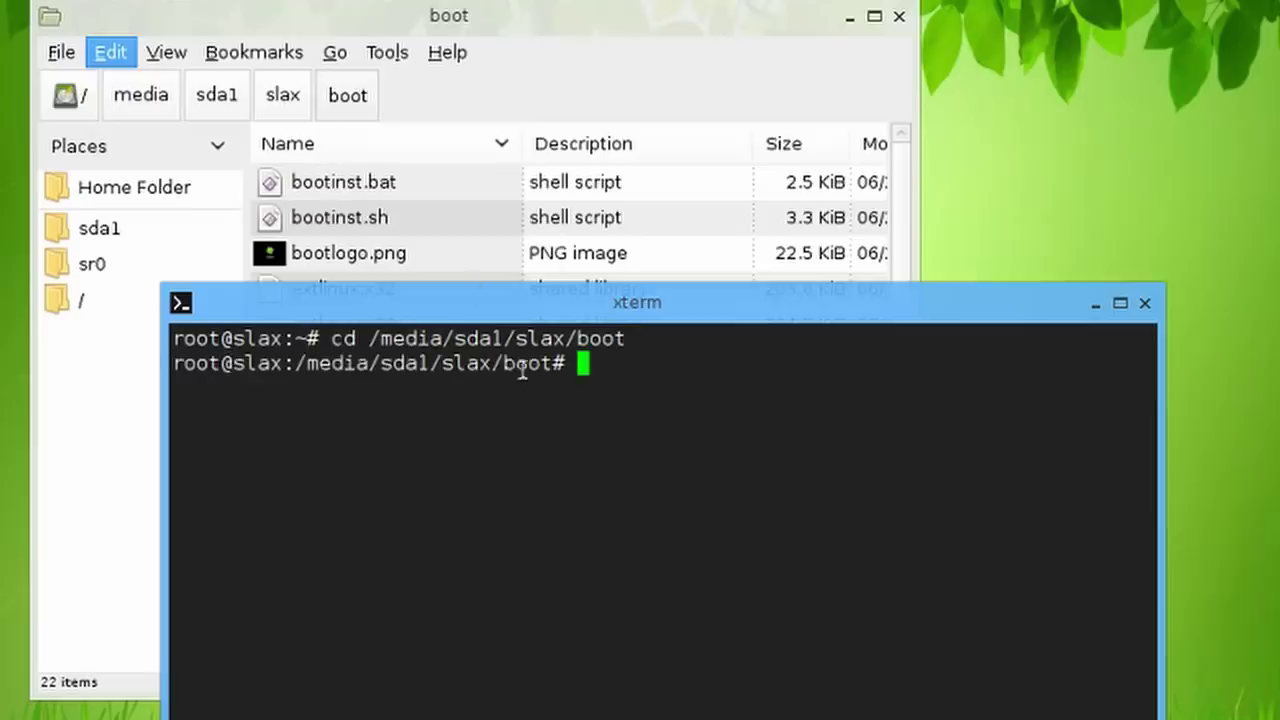
left_click(166, 52)
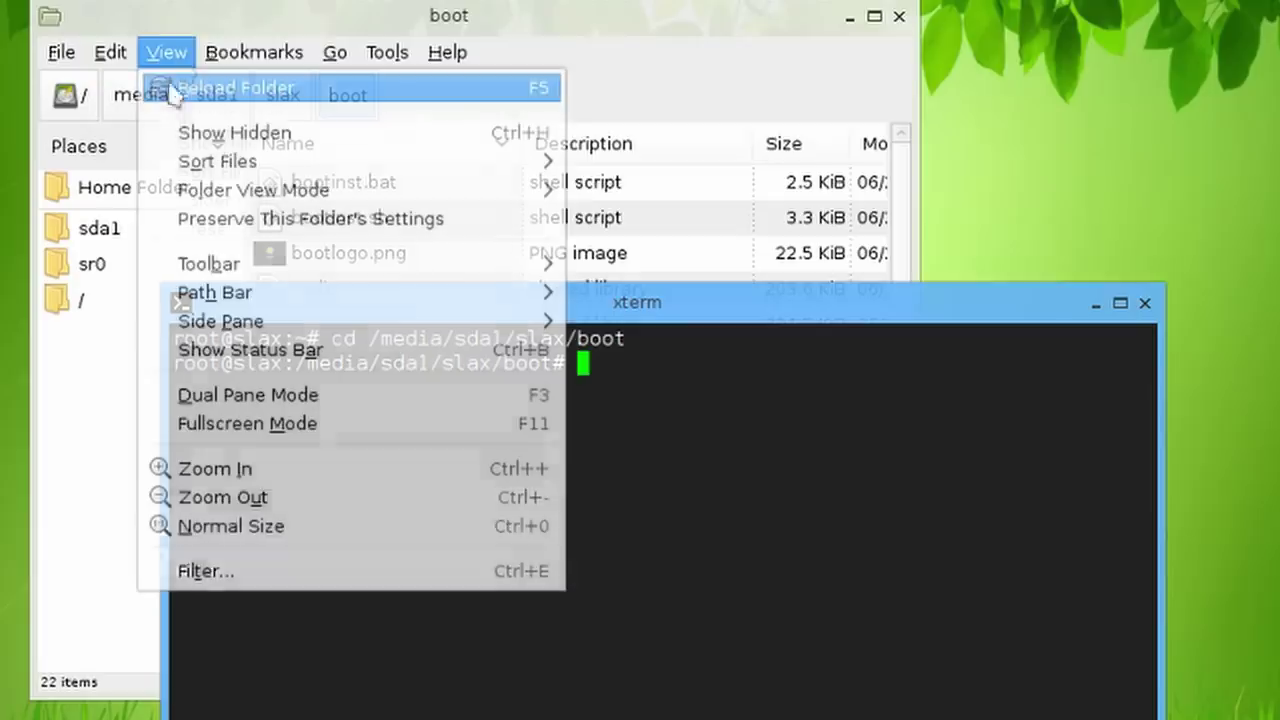
left_click(661, 393)
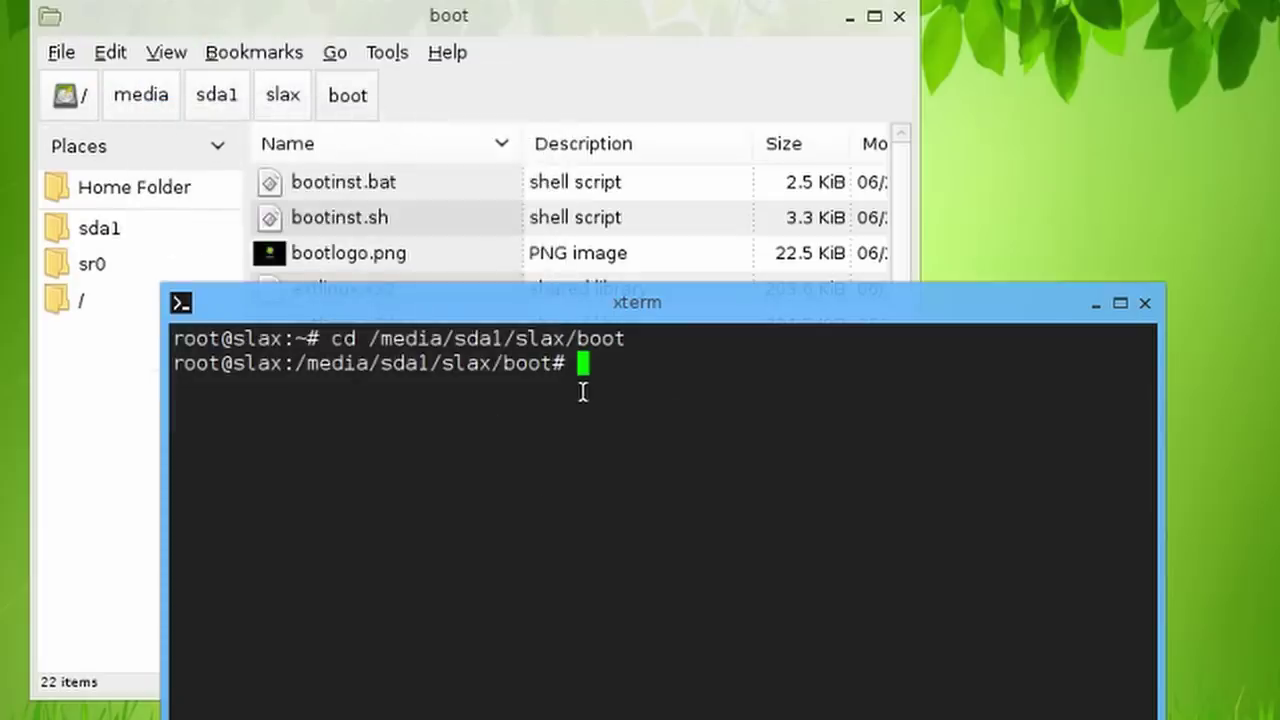
- List the files of the current boot directory with ls and briefly highlight the bootinst.bat and bootinst.sh entries
type("ls")
key("Return")
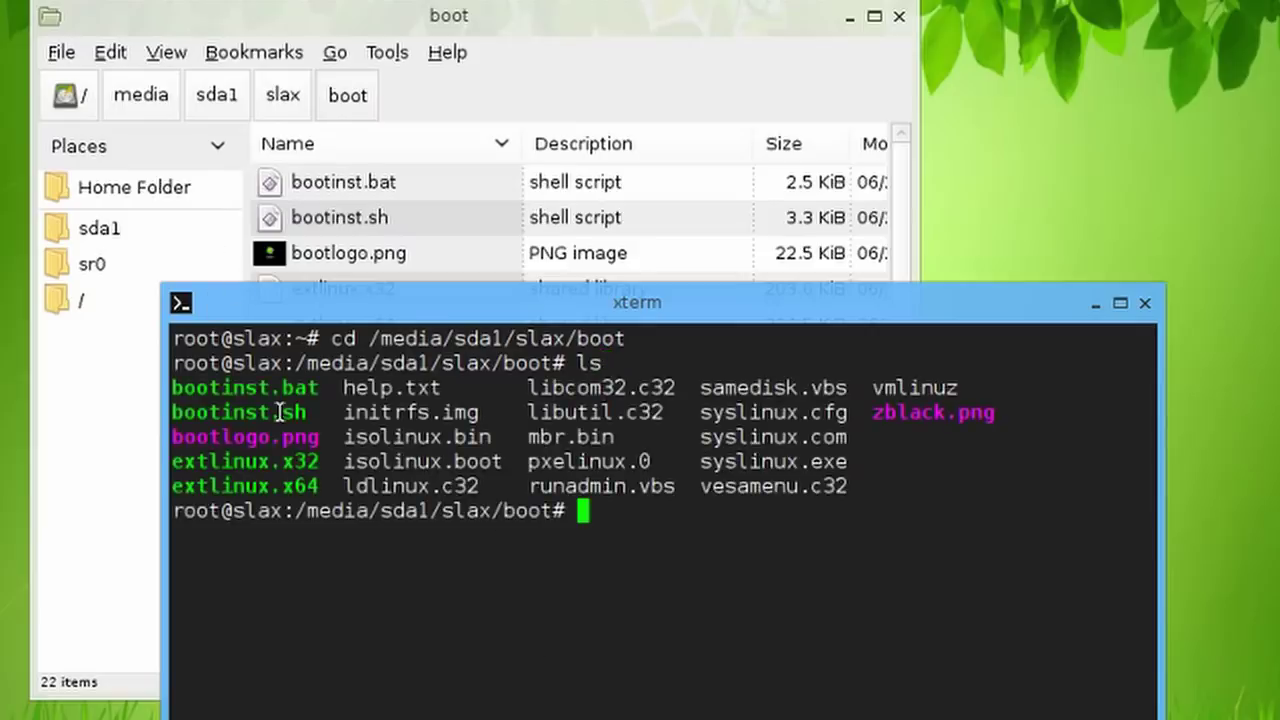
left_click_drag(302, 413, 176, 390)
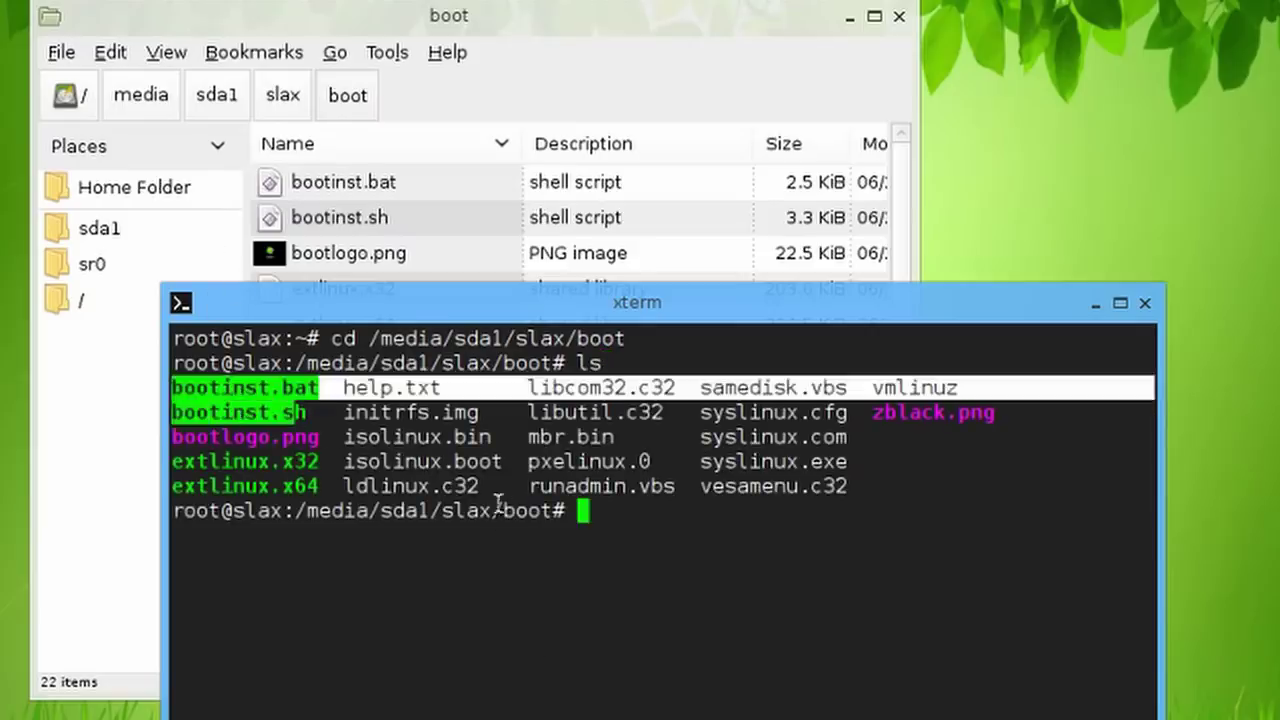
left_click(540, 521)
left_click_drag(586, 560, 600, 514)
left_click(612, 518)
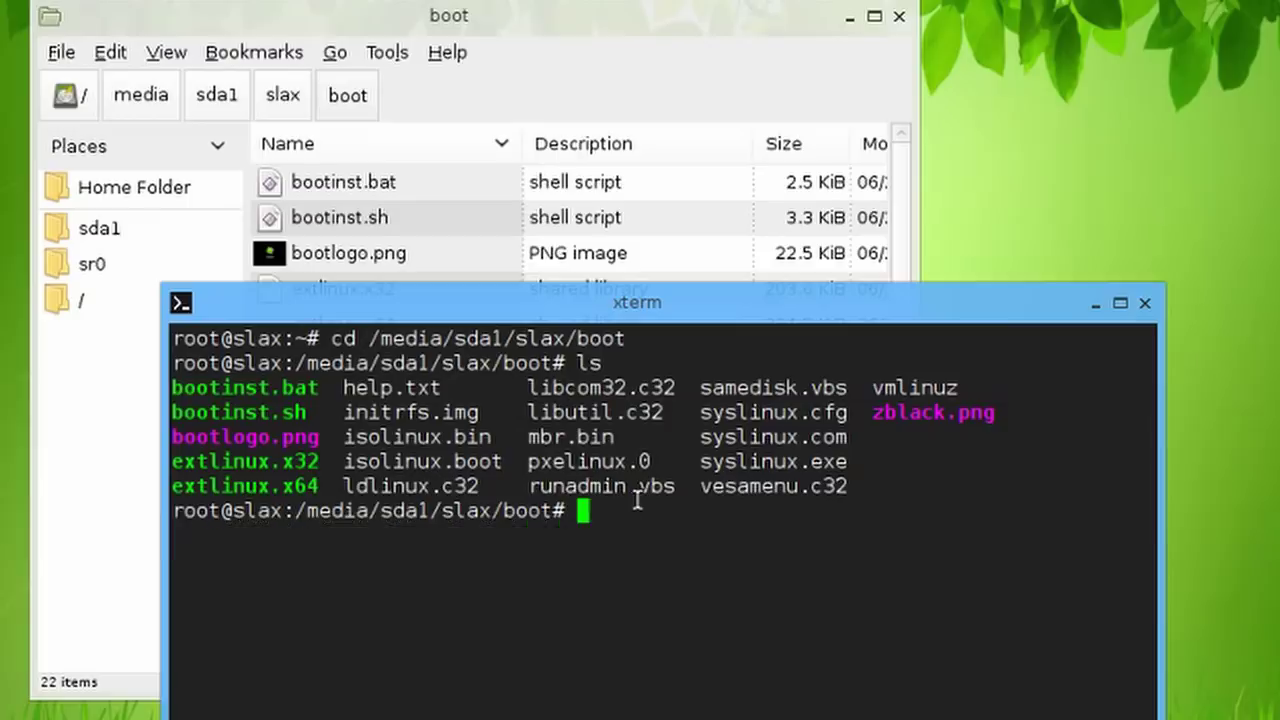
- Run the boot installer script with the command bash ./bootinst.sh
type("bash")
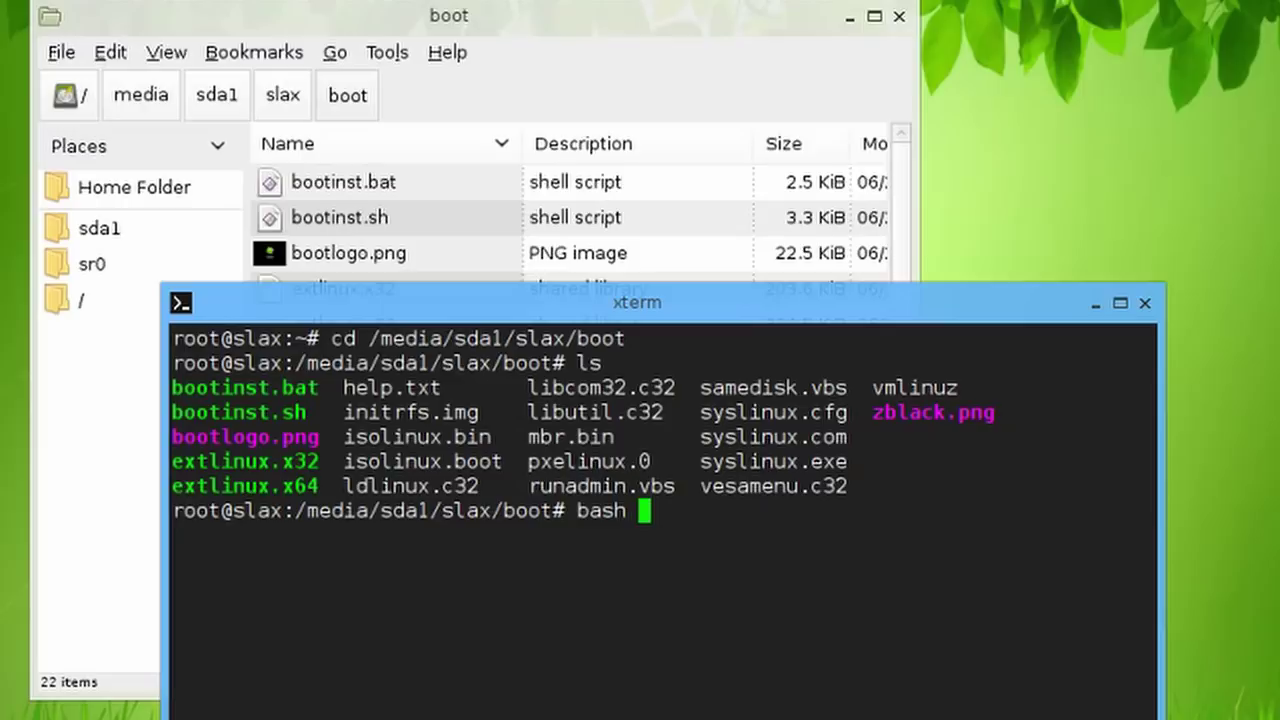
type("./bootinst")
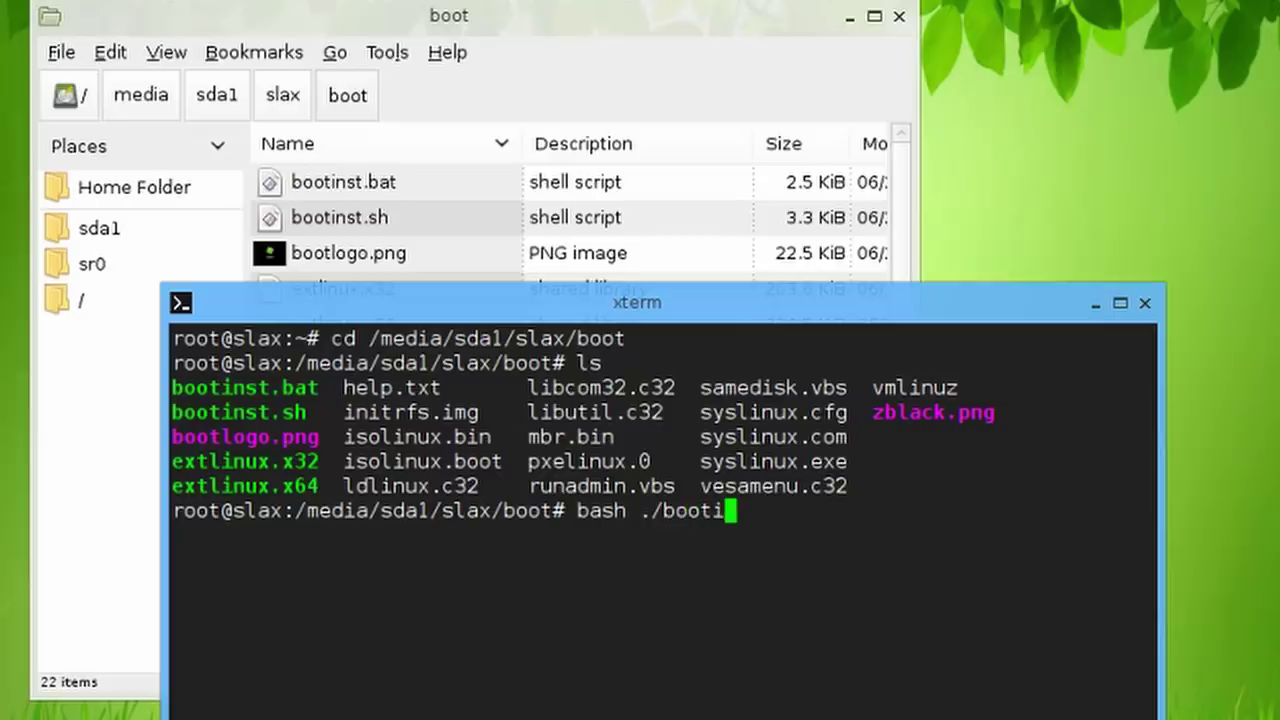
type(".sh")
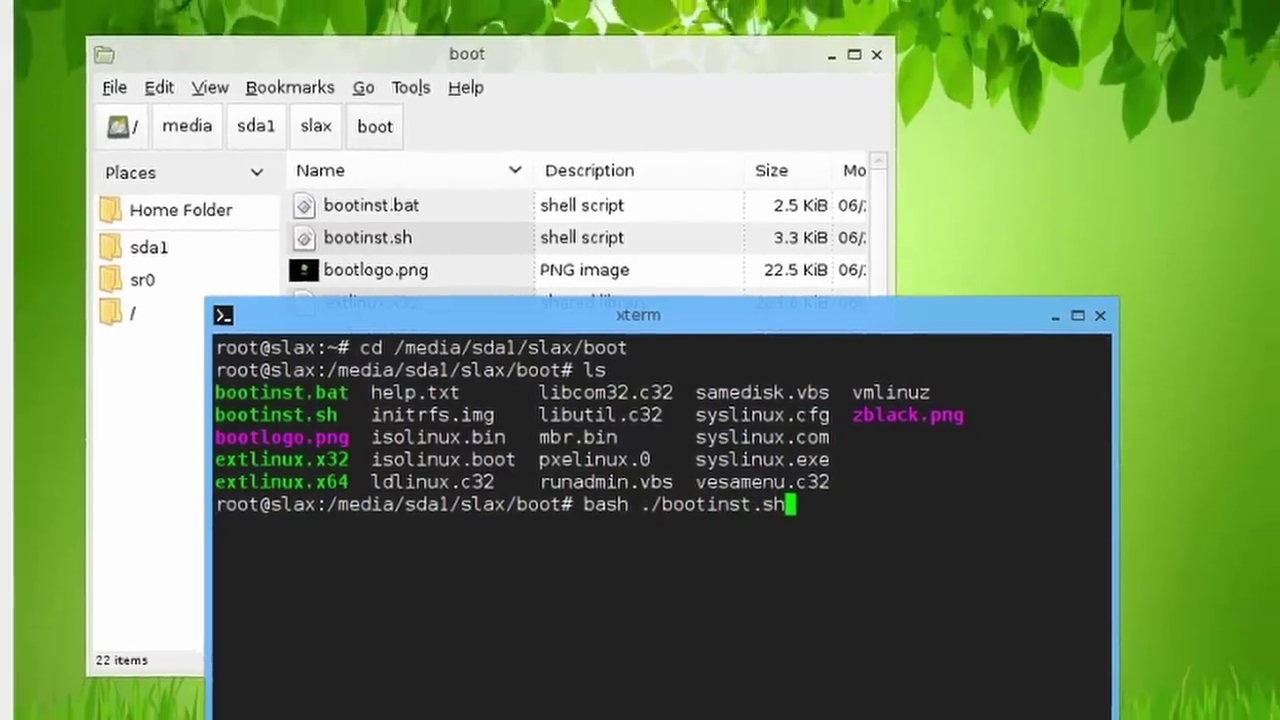
key("Return")
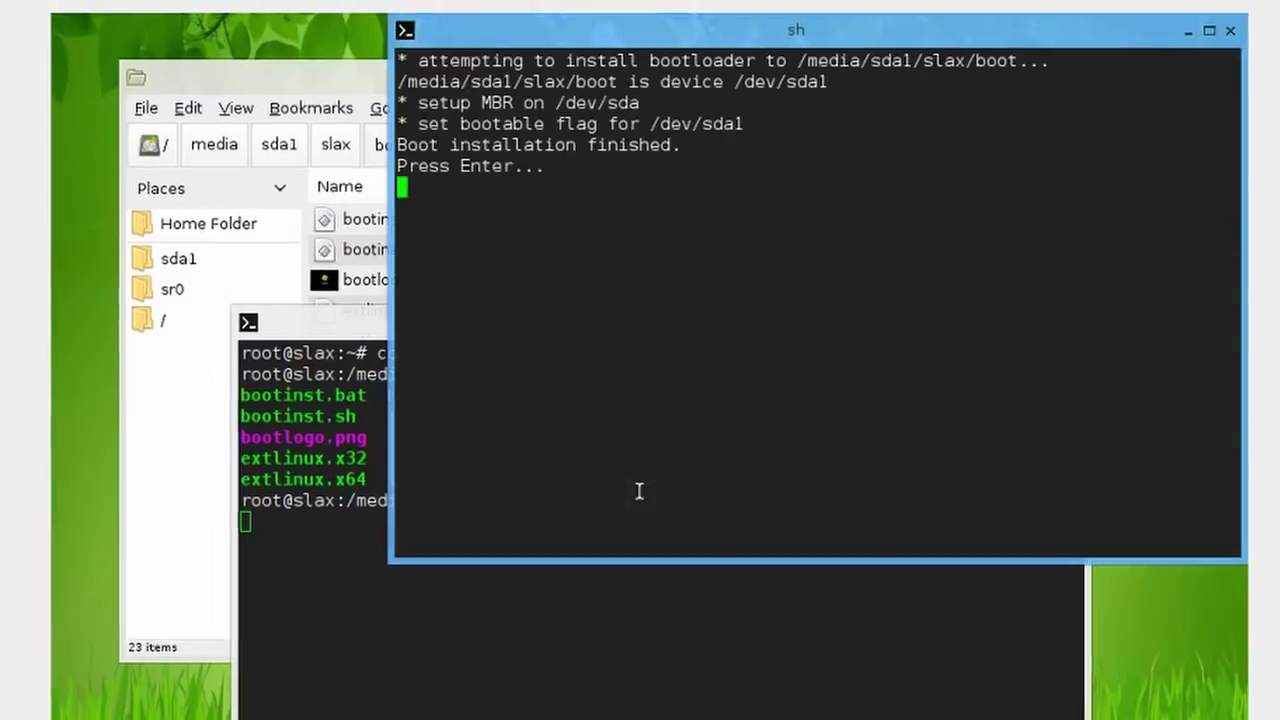